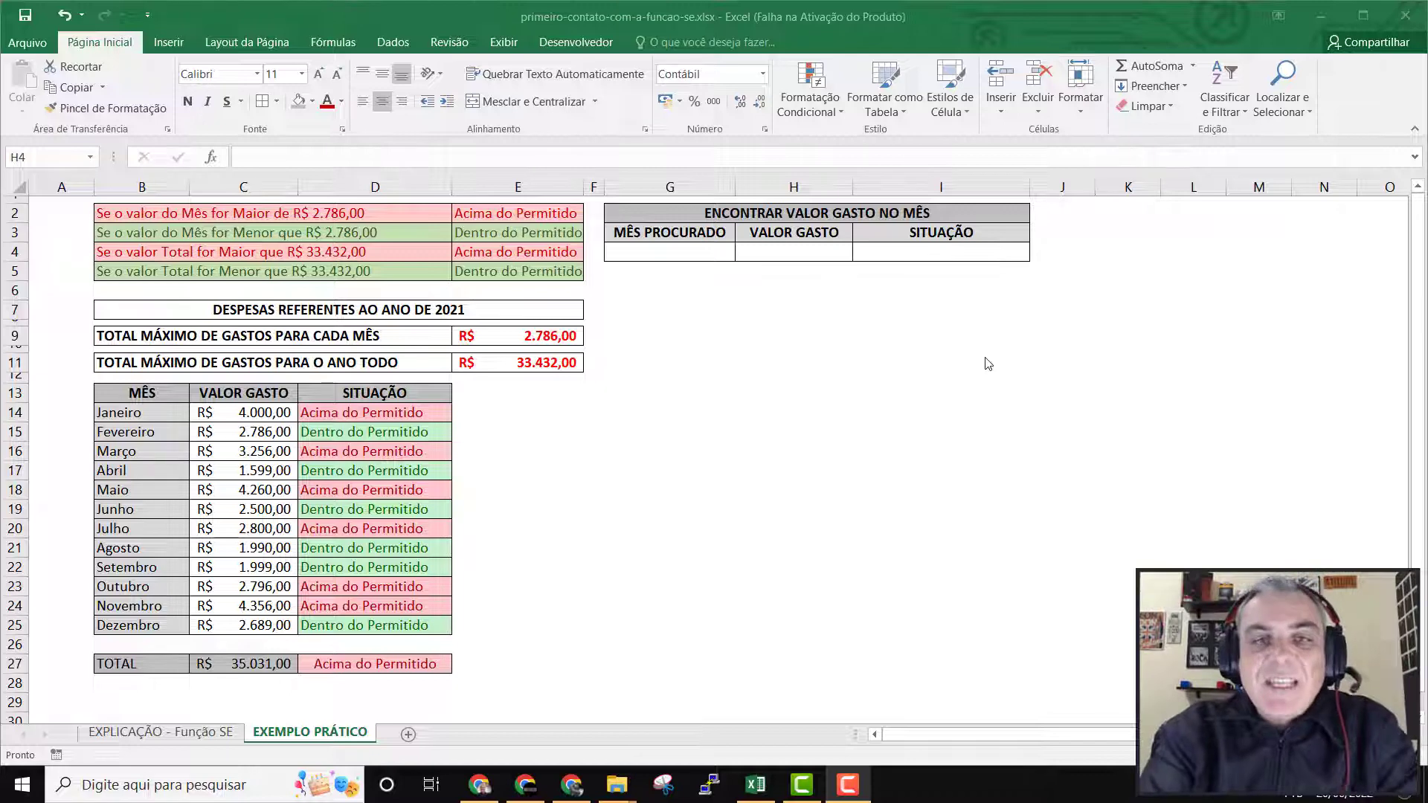
Examine the ENCONTRAR VALOR GASTO NO MÊS table in G2:I4 and its cells for searched month, amount spent and status.
{"action": "left_click", "coordinate": [652, 220]}
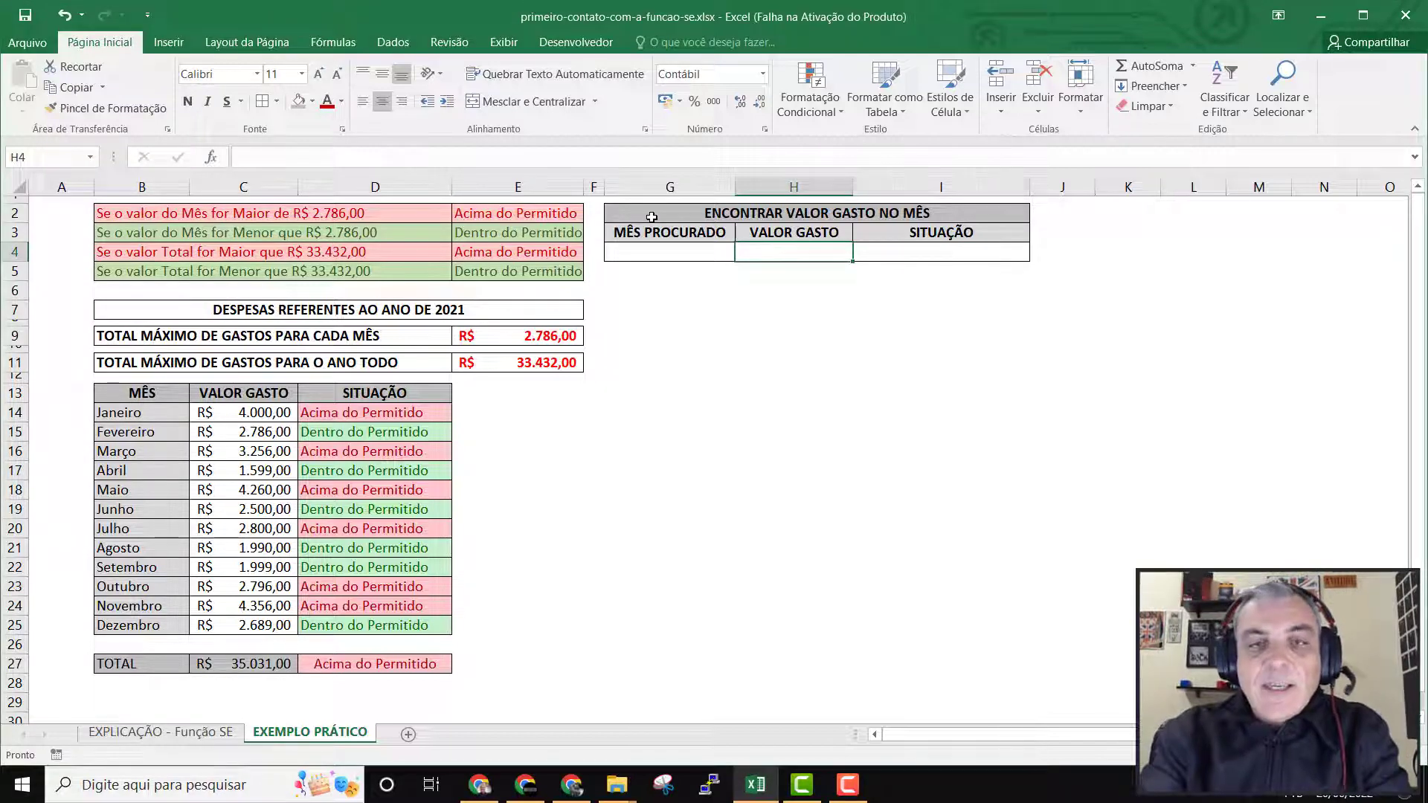
{"action": "key", "text": "shift+Right"}
{"action": "key", "text": "Left"}
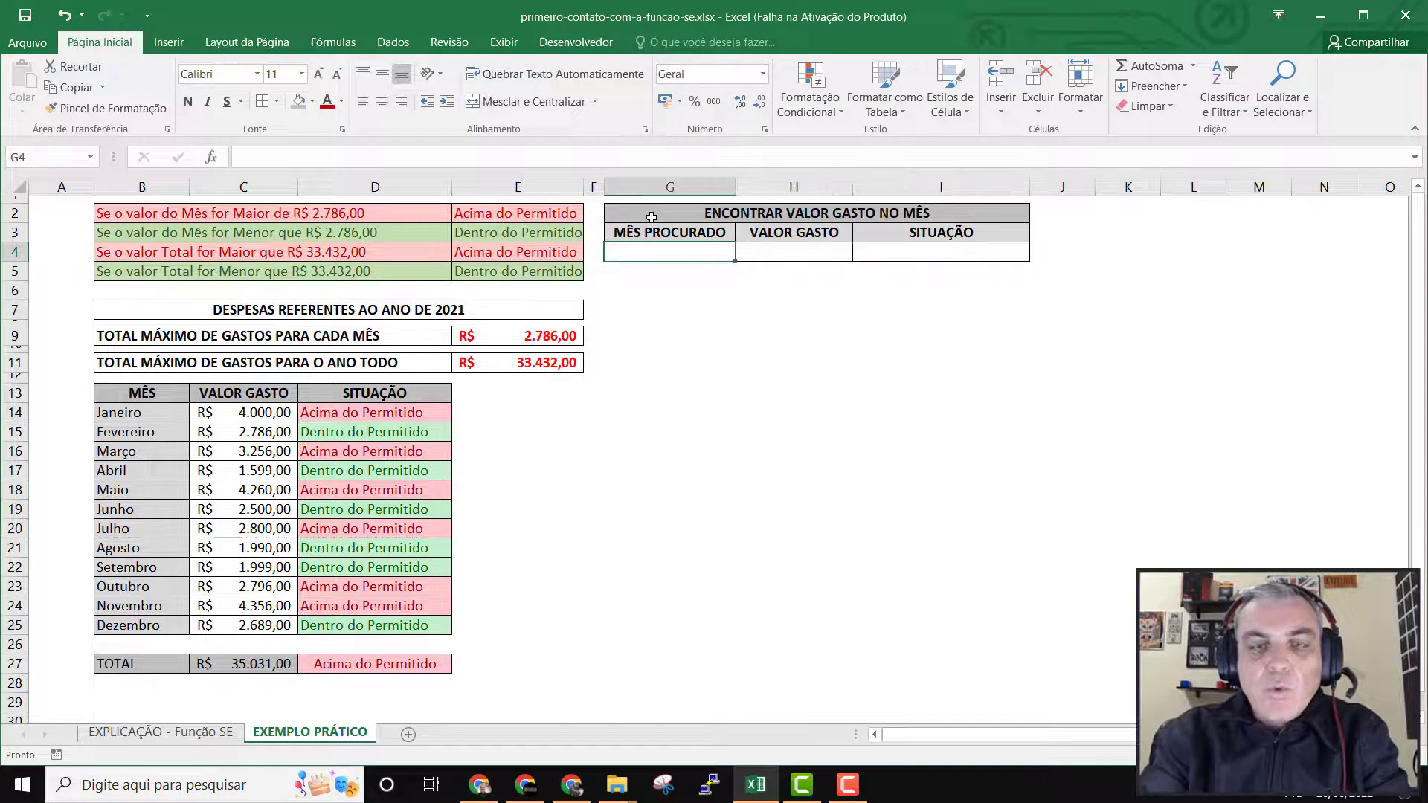
{"action": "key", "text": "Up"}
{"action": "key", "text": "Up"}
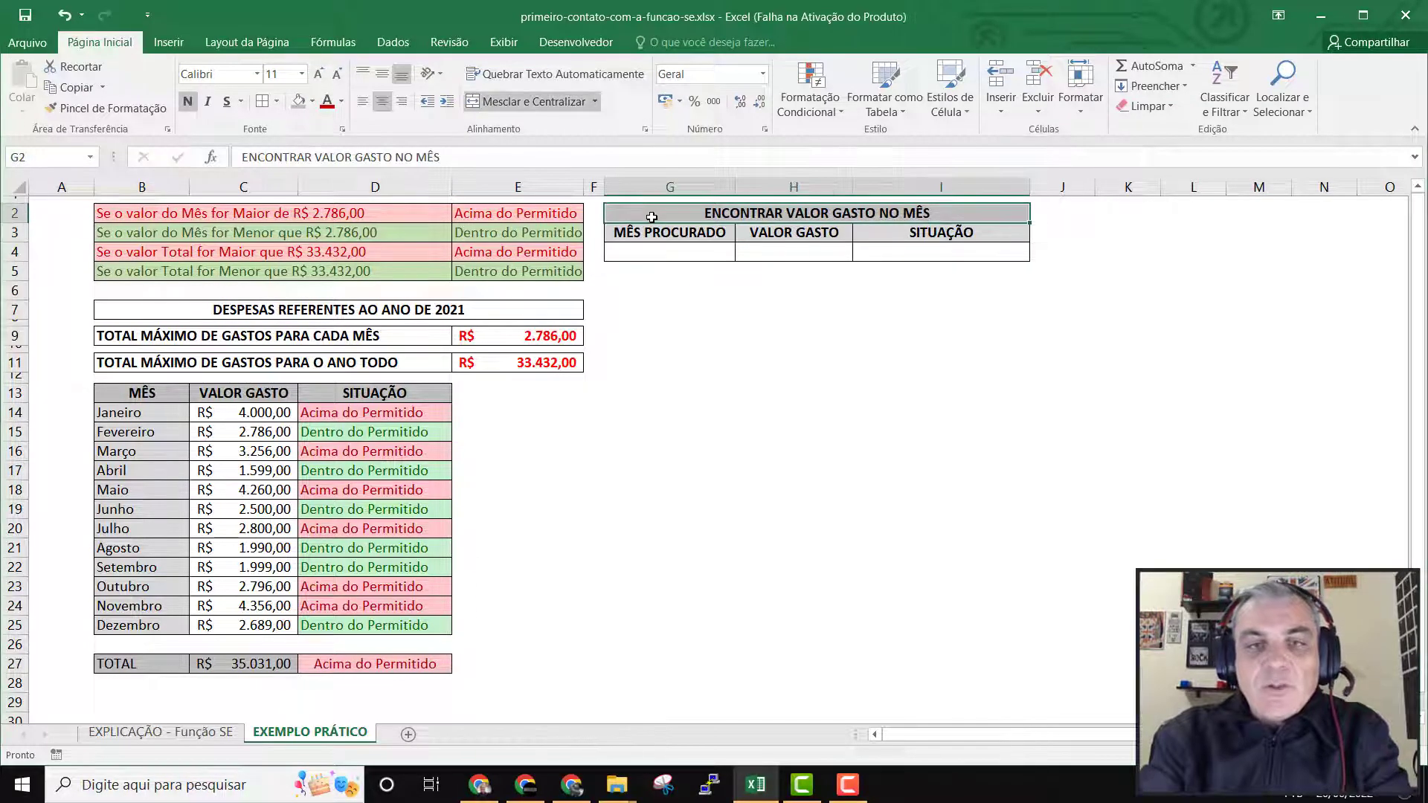
{"action": "key", "text": "shift+Down"}
{"action": "key", "text": "shift+Down"}
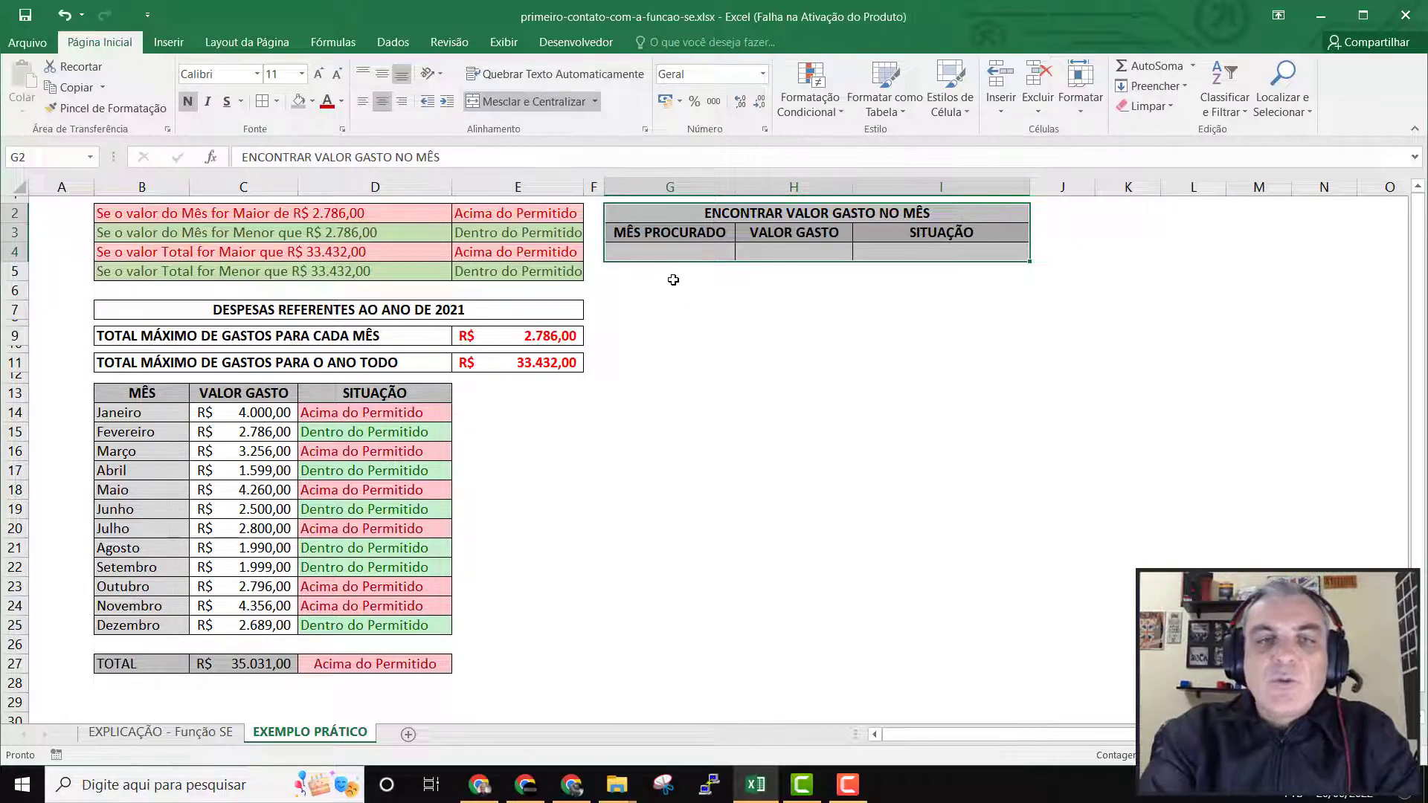
{"action": "left_click", "coordinate": [671, 250]}
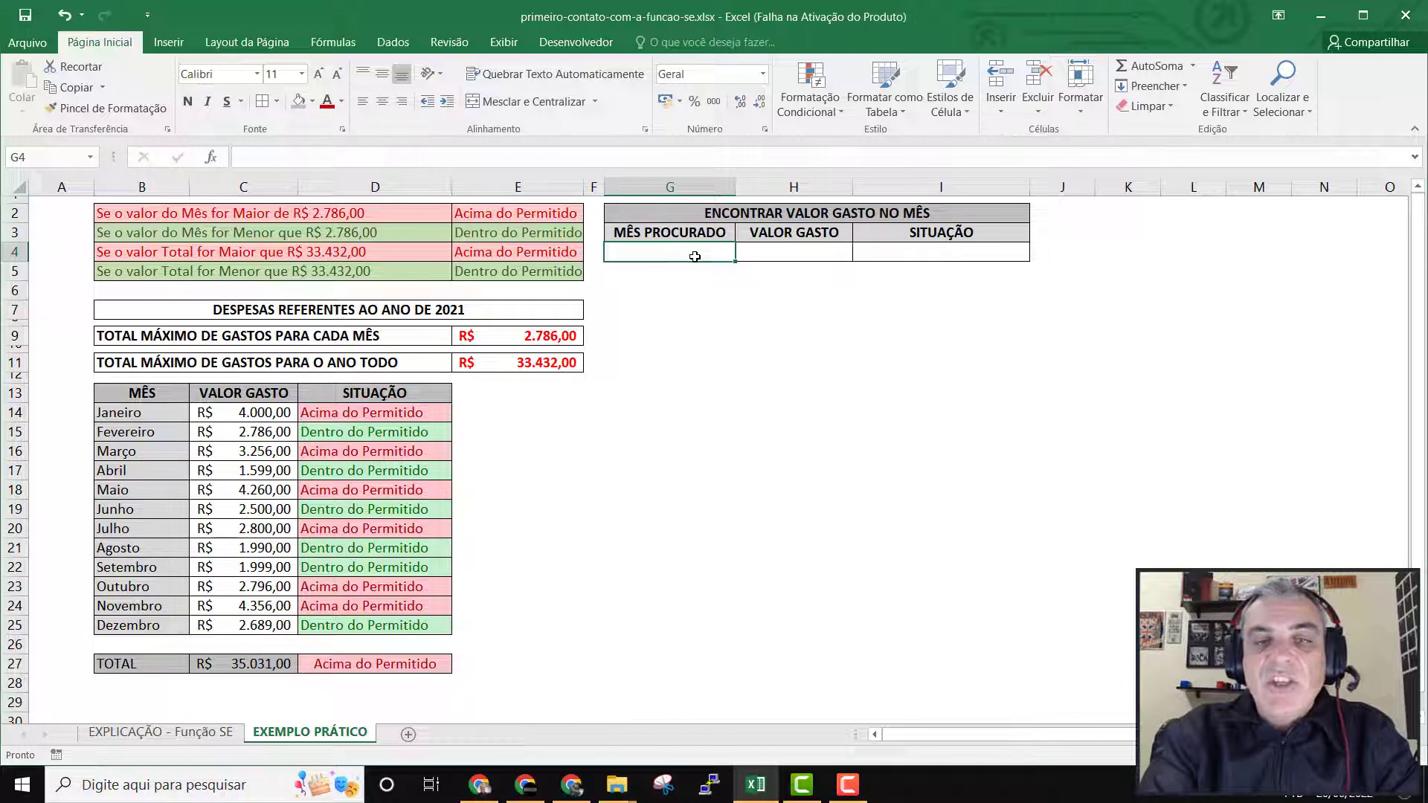
{"action": "left_click", "coordinate": [795, 255]}
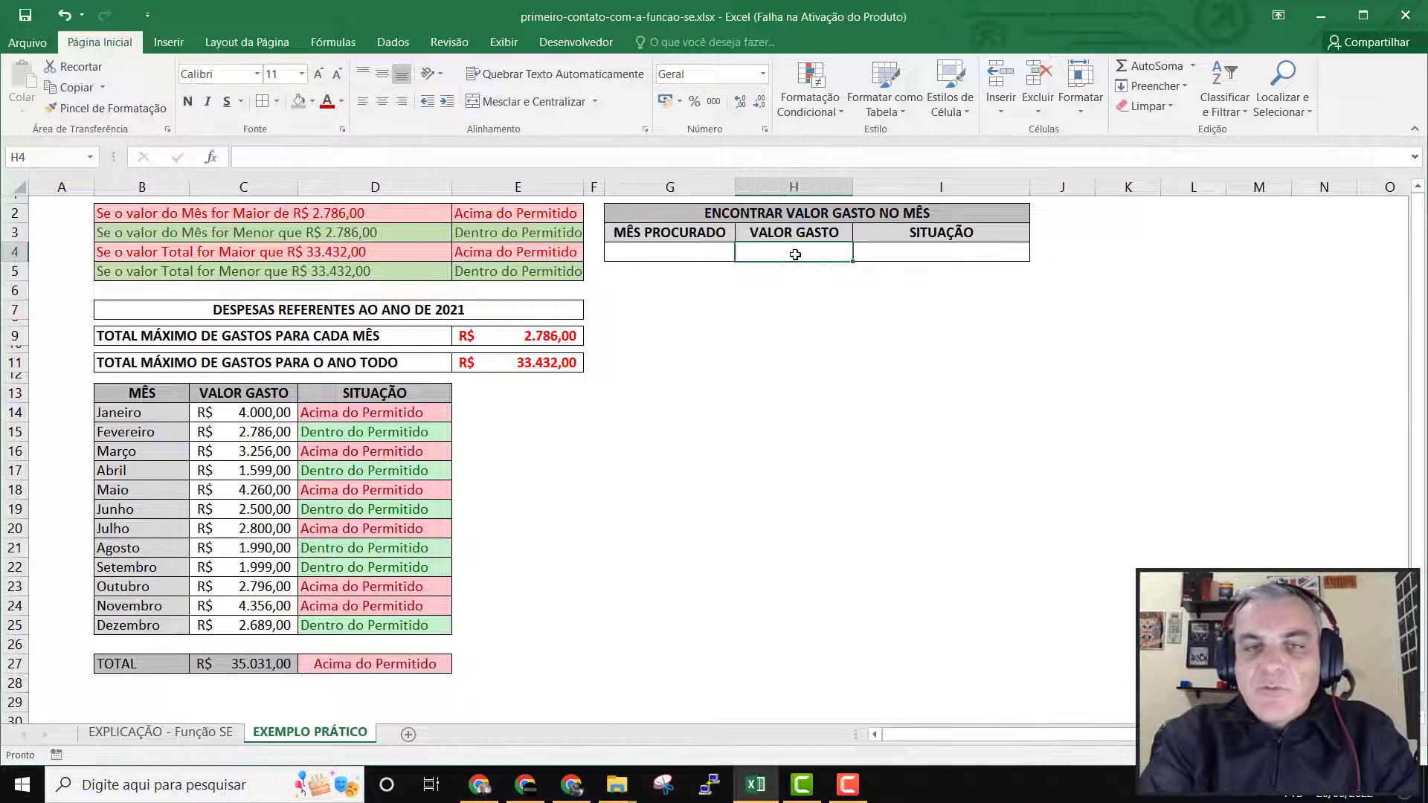
{"action": "left_click", "coordinate": [914, 255]}
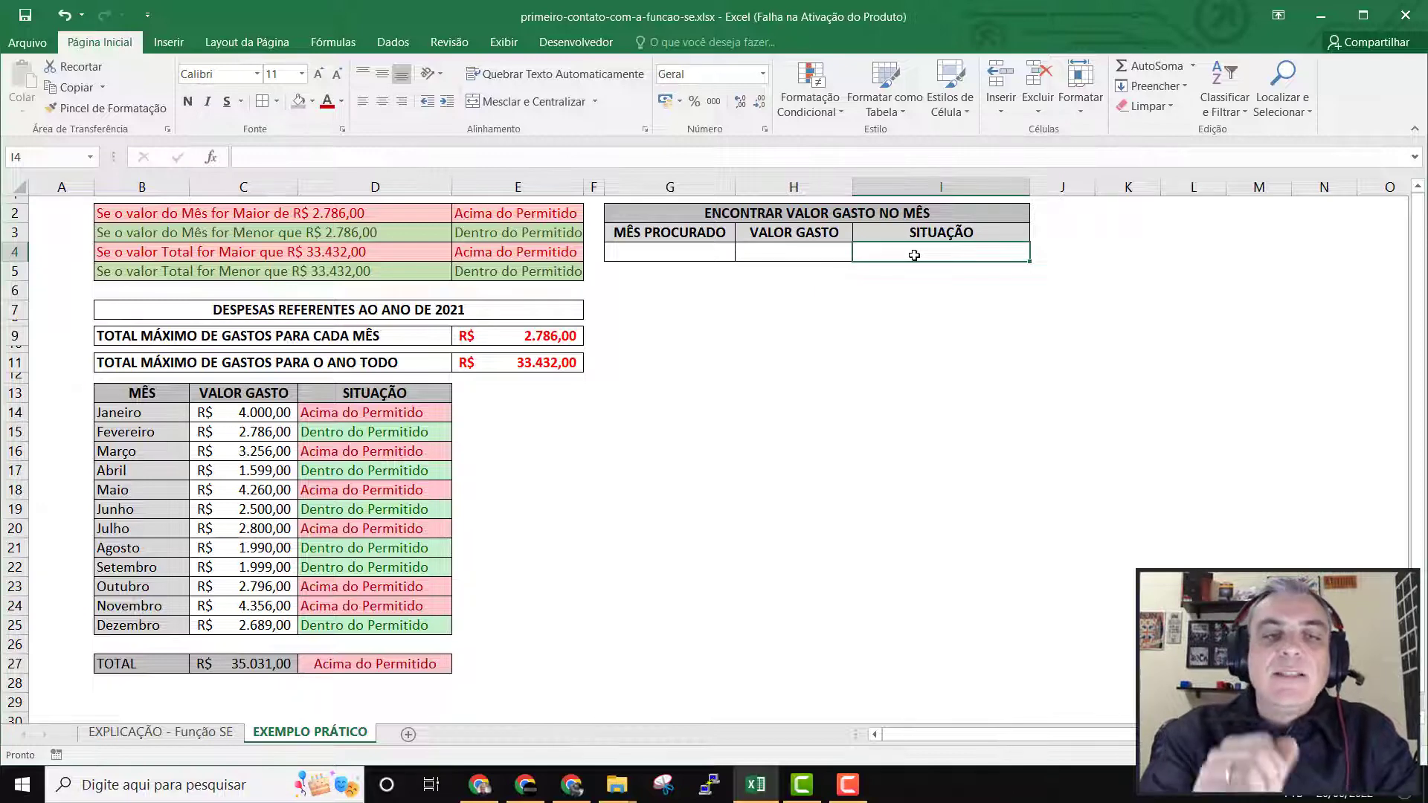
{"action": "left_click", "coordinate": [673, 254]}
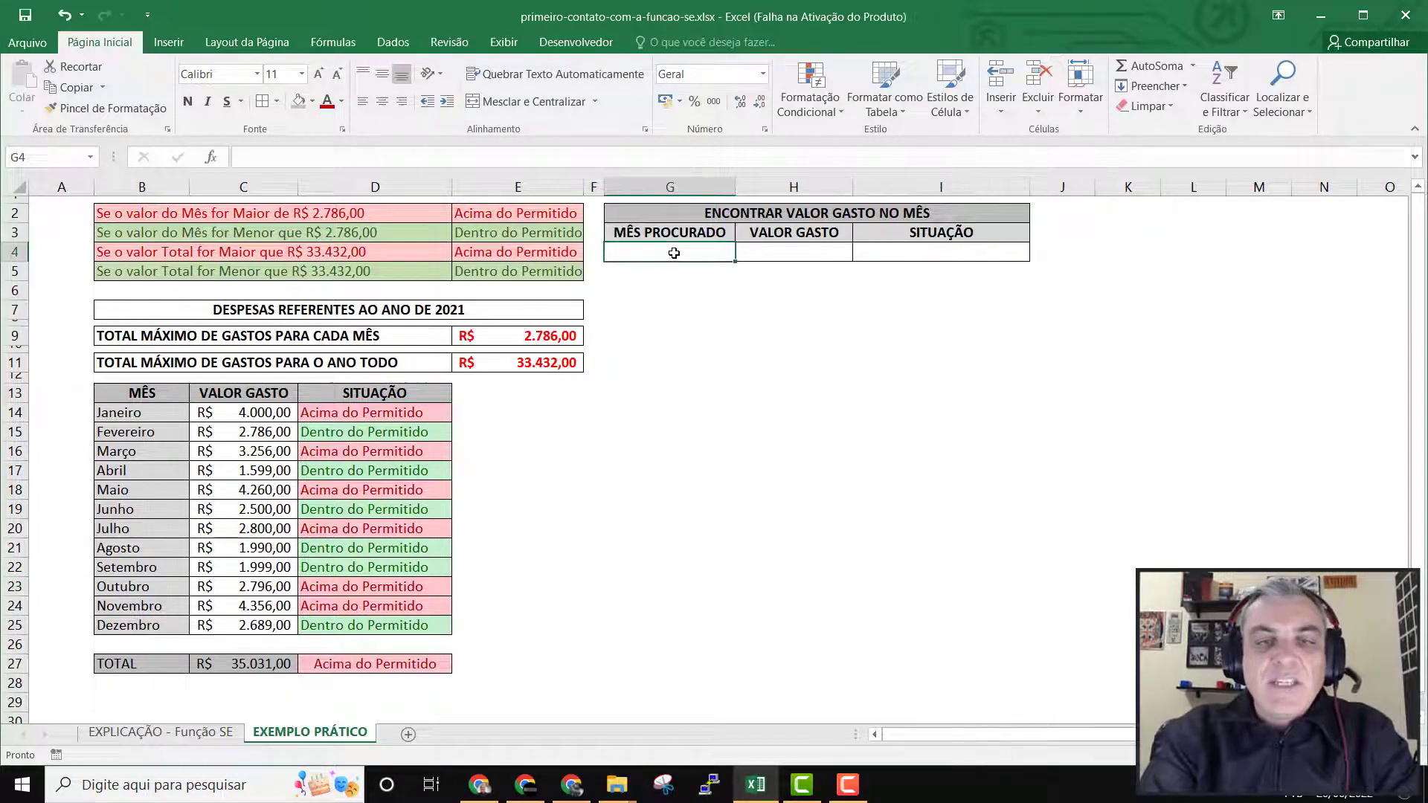
Compare the months and amounts in the expense table with the empty lookup cells G4, H4 and I4.
{"action": "left_click", "coordinate": [281, 473]}
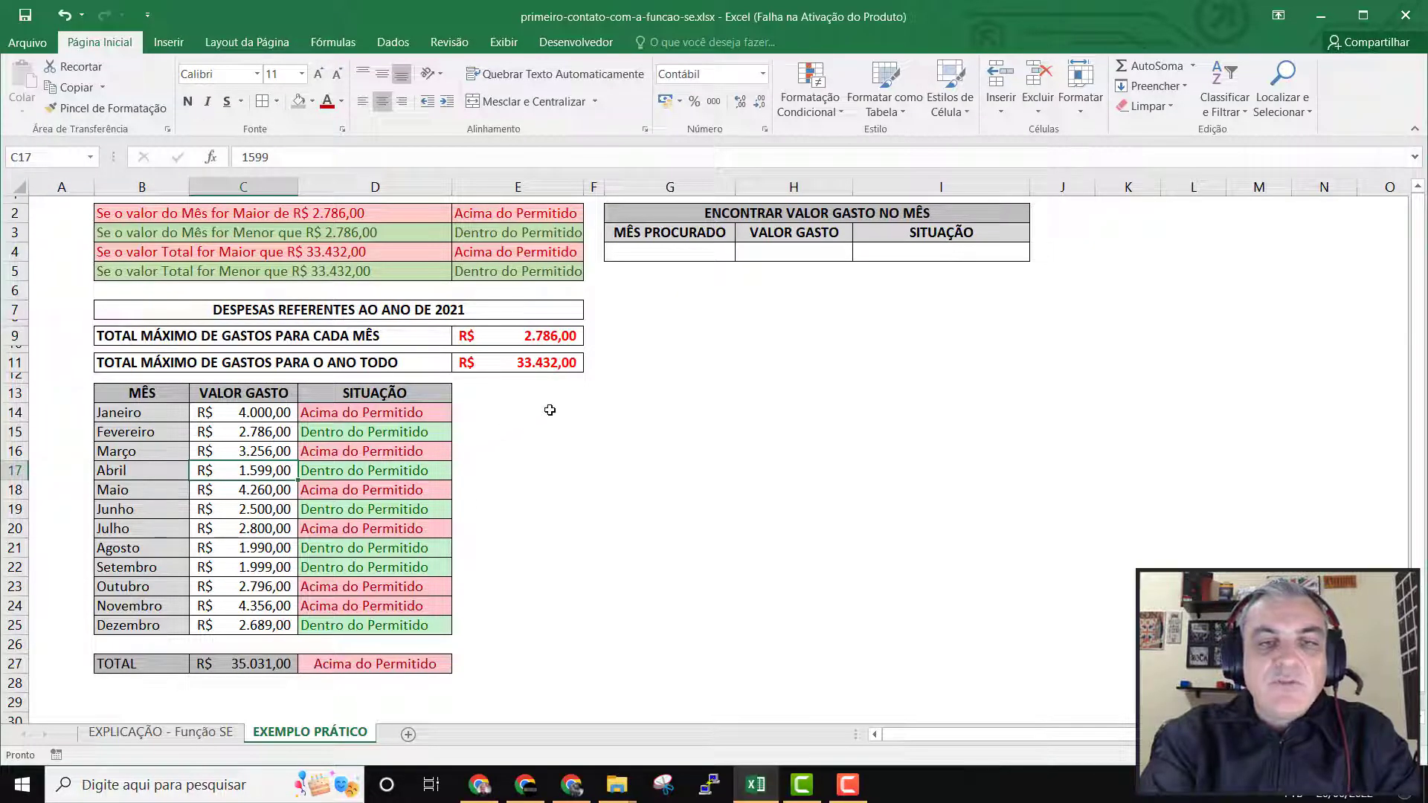
{"action": "left_click", "coordinate": [818, 253]}
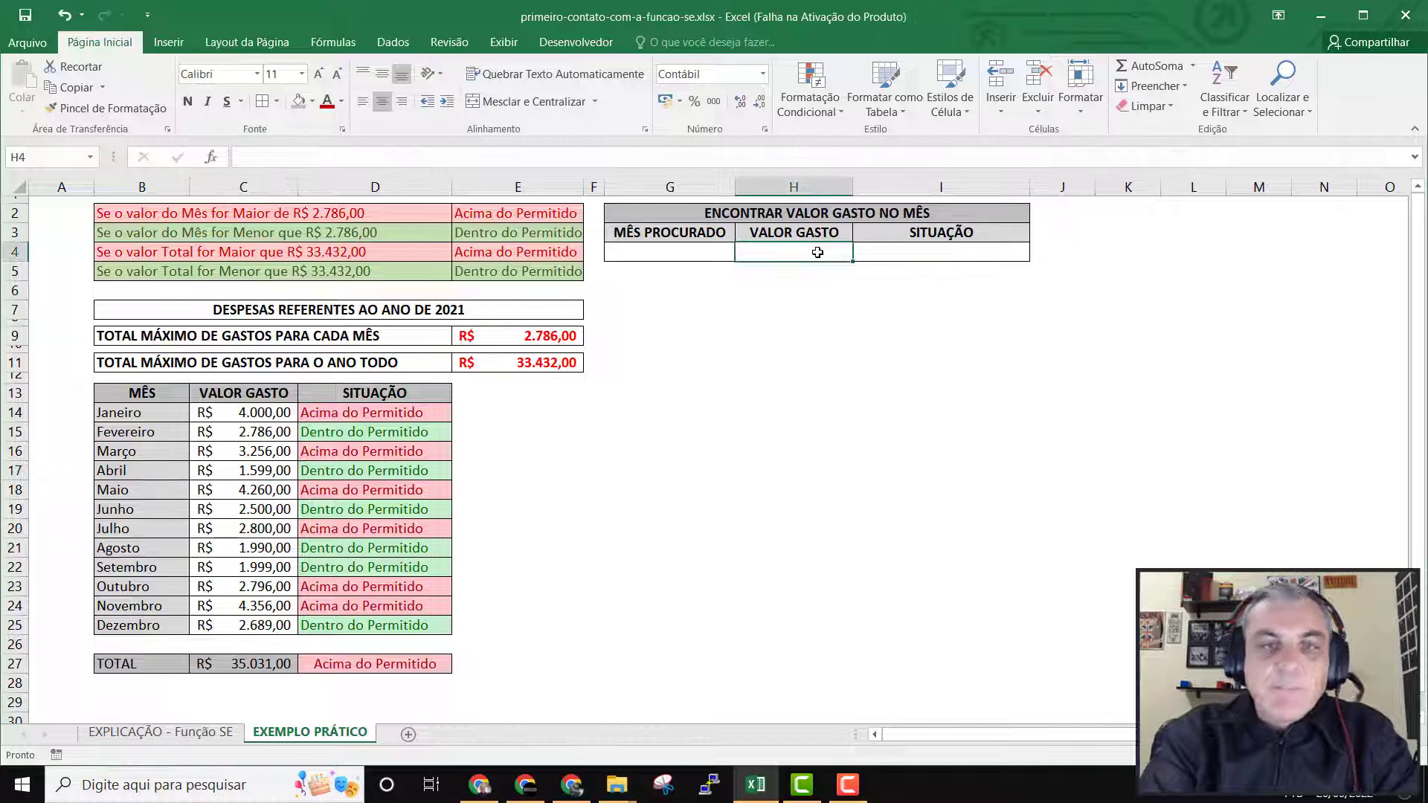
{"action": "left_click", "coordinate": [921, 254]}
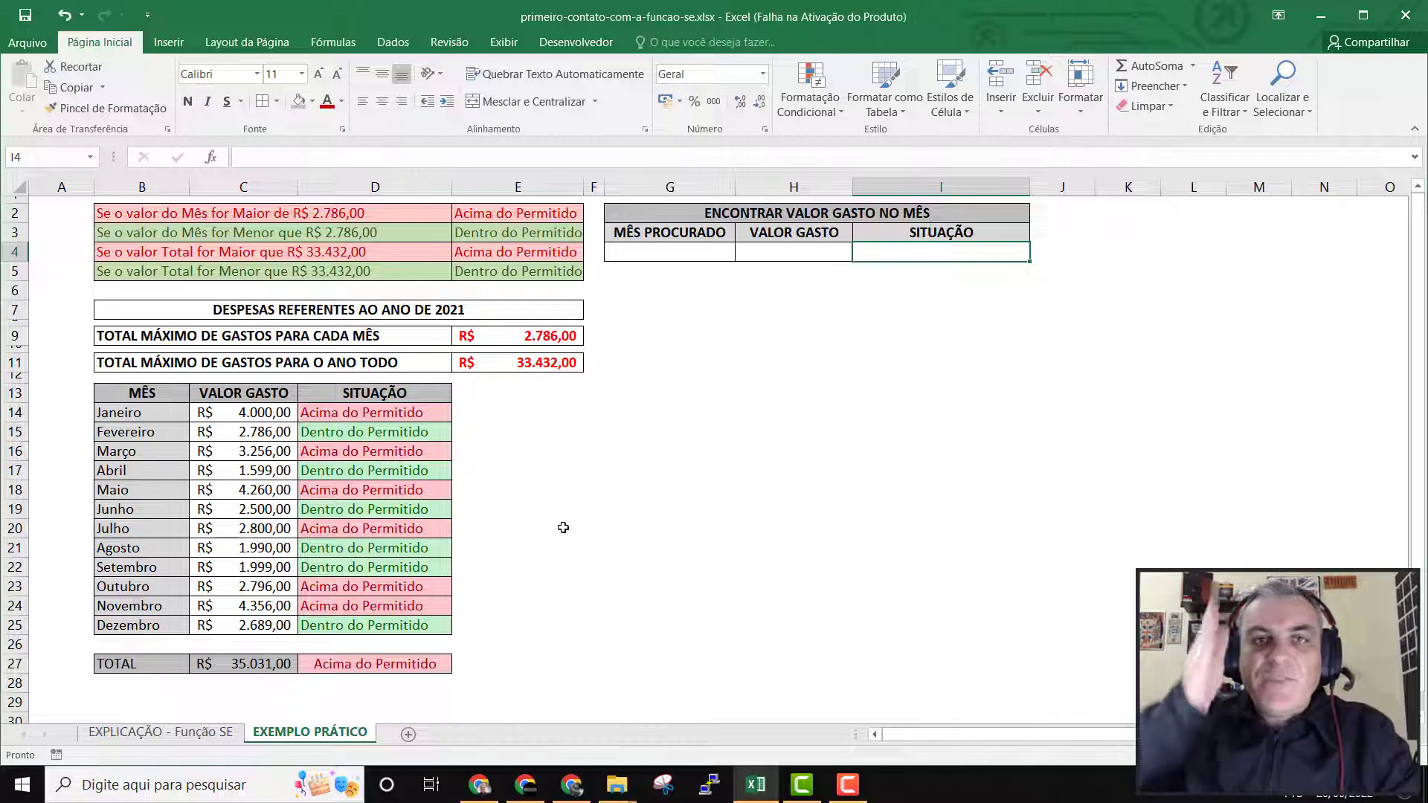
{"action": "left_click", "coordinate": [683, 258]}
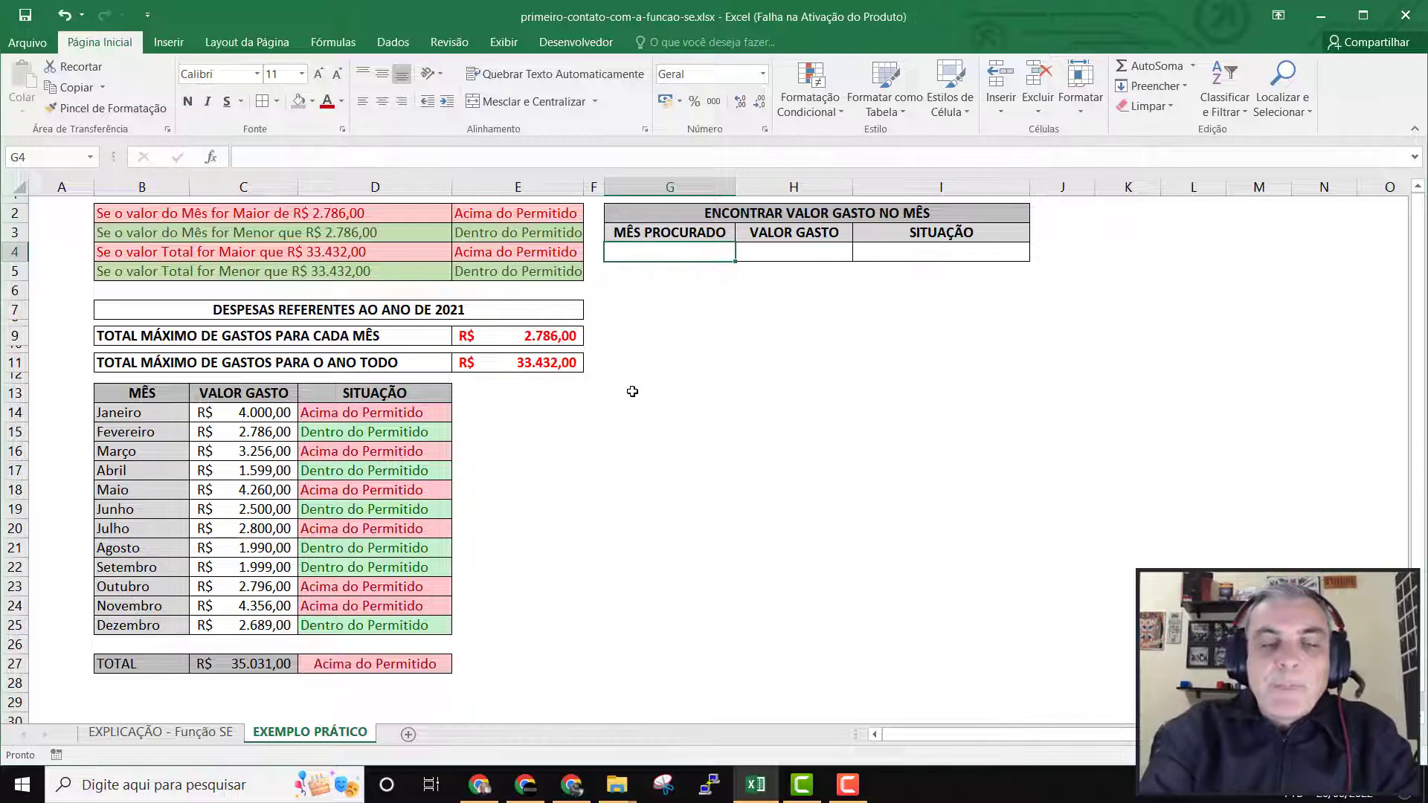
{"action": "left_click", "coordinate": [157, 413]}
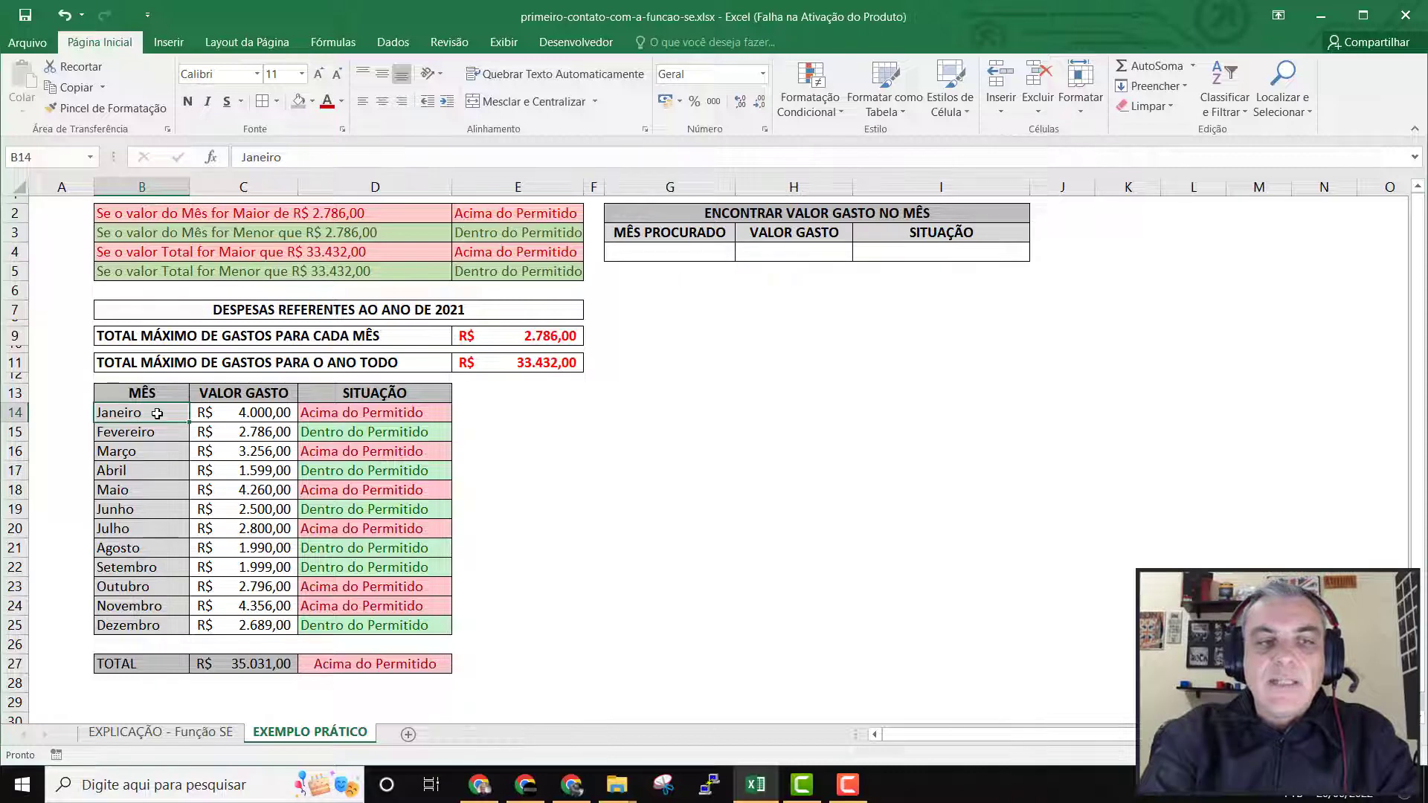
{"action": "left_click", "coordinate": [154, 432]}
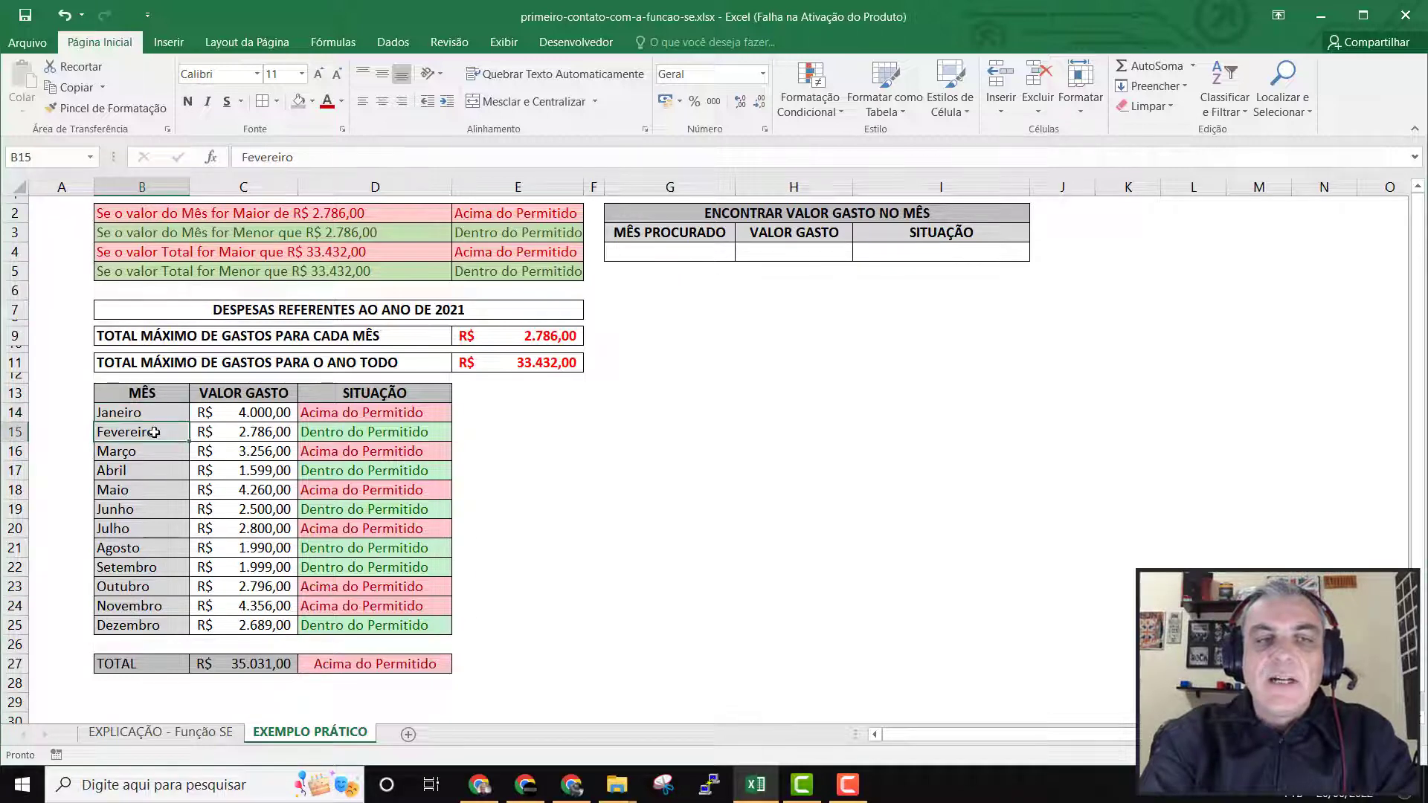
{"action": "left_click", "coordinate": [150, 452]}
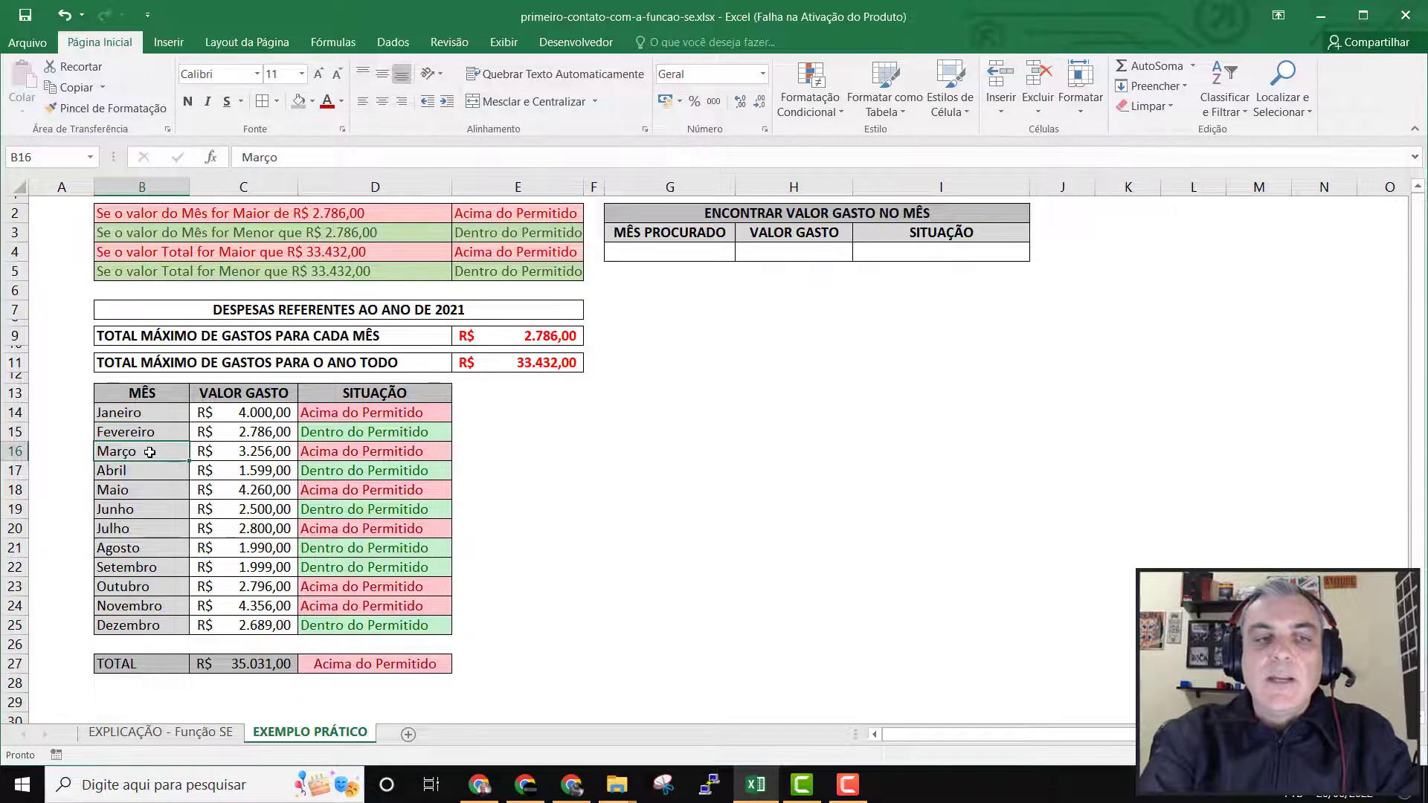
{"action": "left_click", "coordinate": [149, 470]}
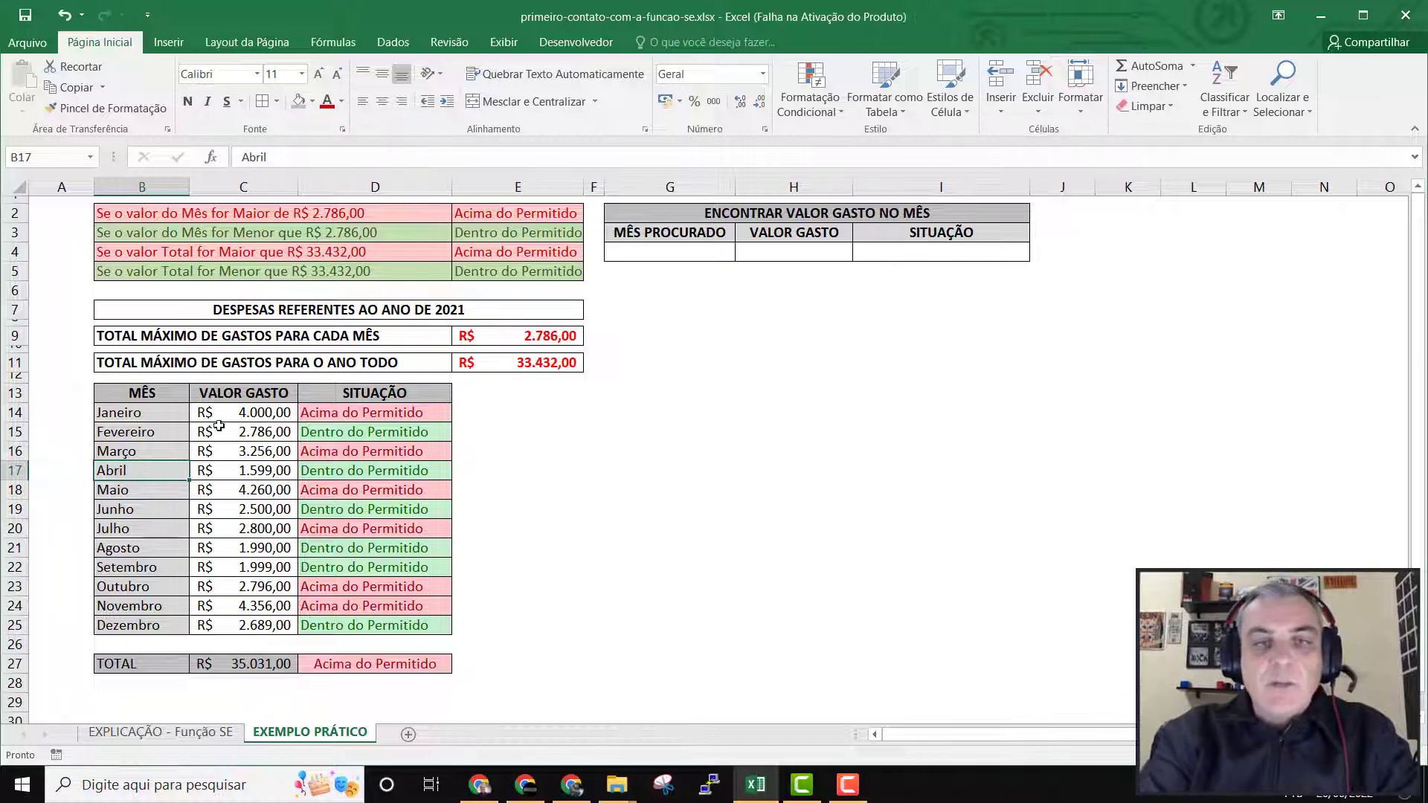
Fill the MÊS PROCURADO input cell G4 with a light gold background colour.
{"action": "left_click", "coordinate": [697, 250]}
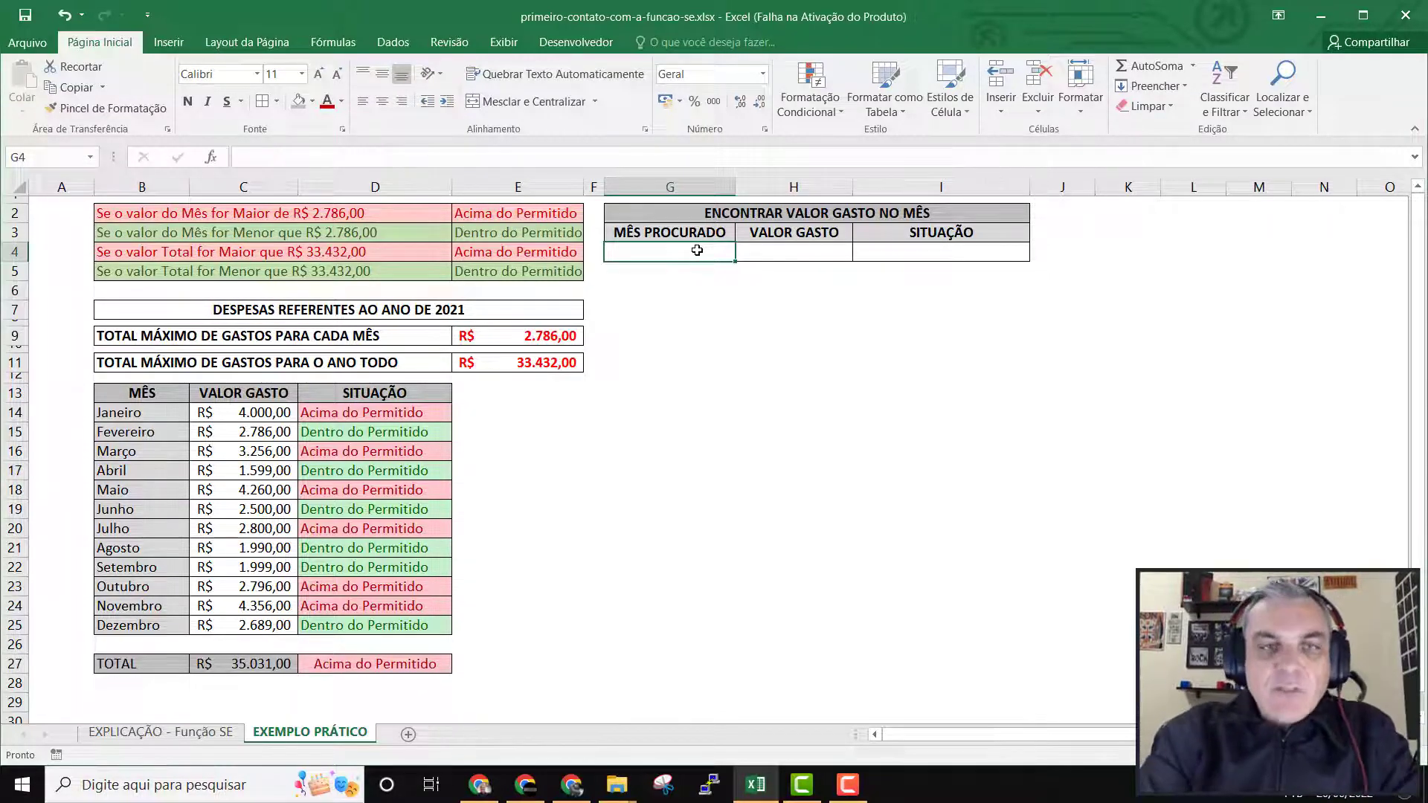
{"action": "left_click", "coordinate": [312, 101]}
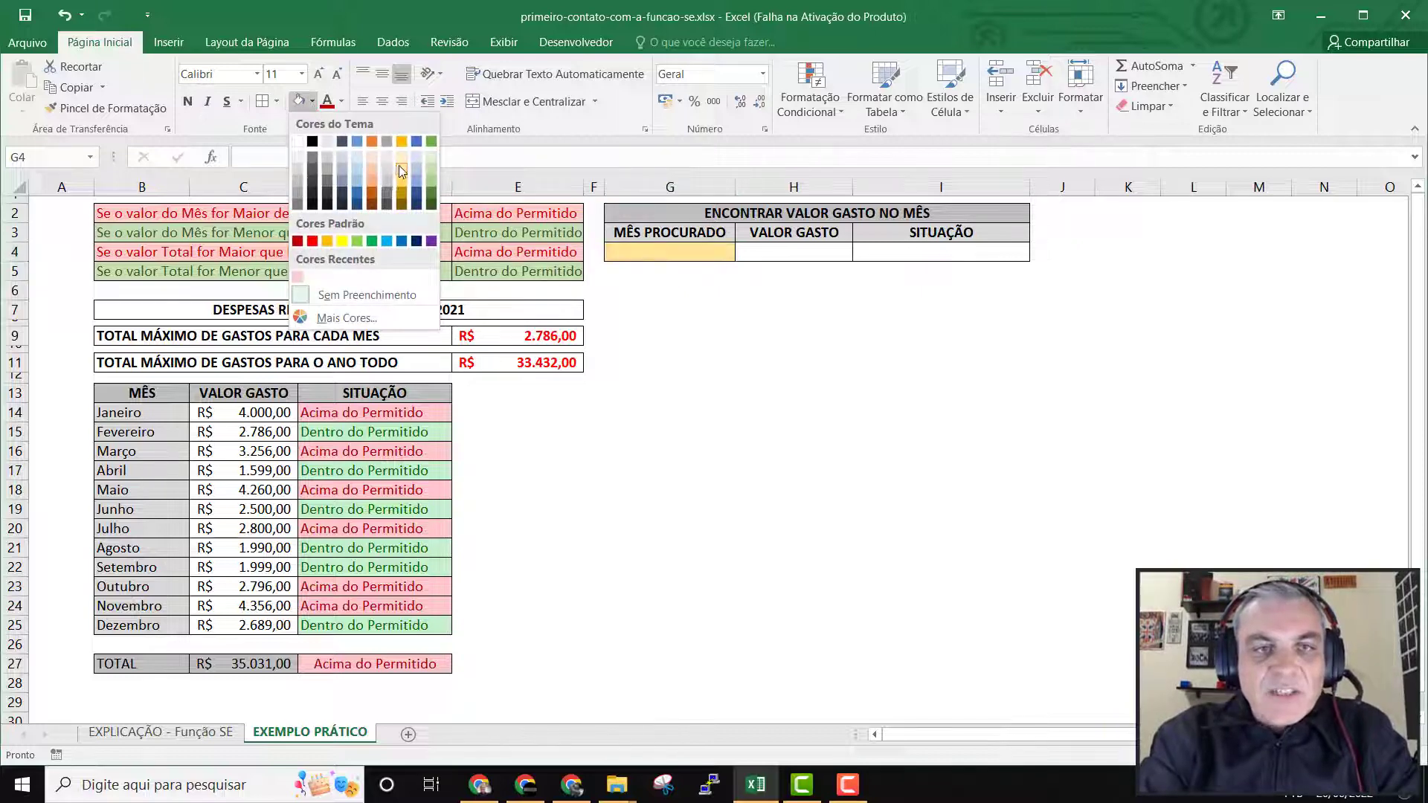
{"action": "left_click", "coordinate": [406, 172]}
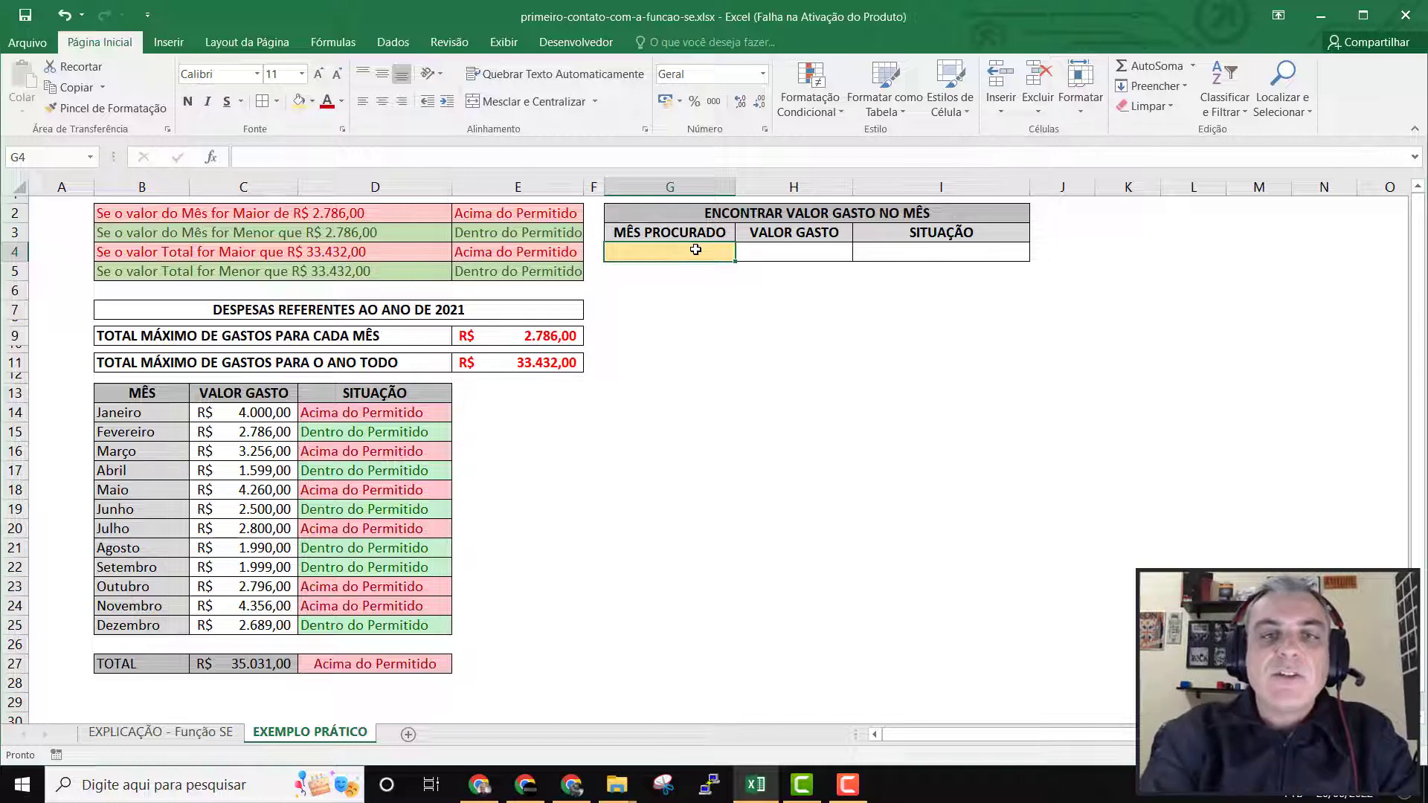
Begin a PROCV formula in the VALOR GASTO cell H4, up to its opening parenthesis.
{"action": "left_click", "coordinate": [768, 257]}
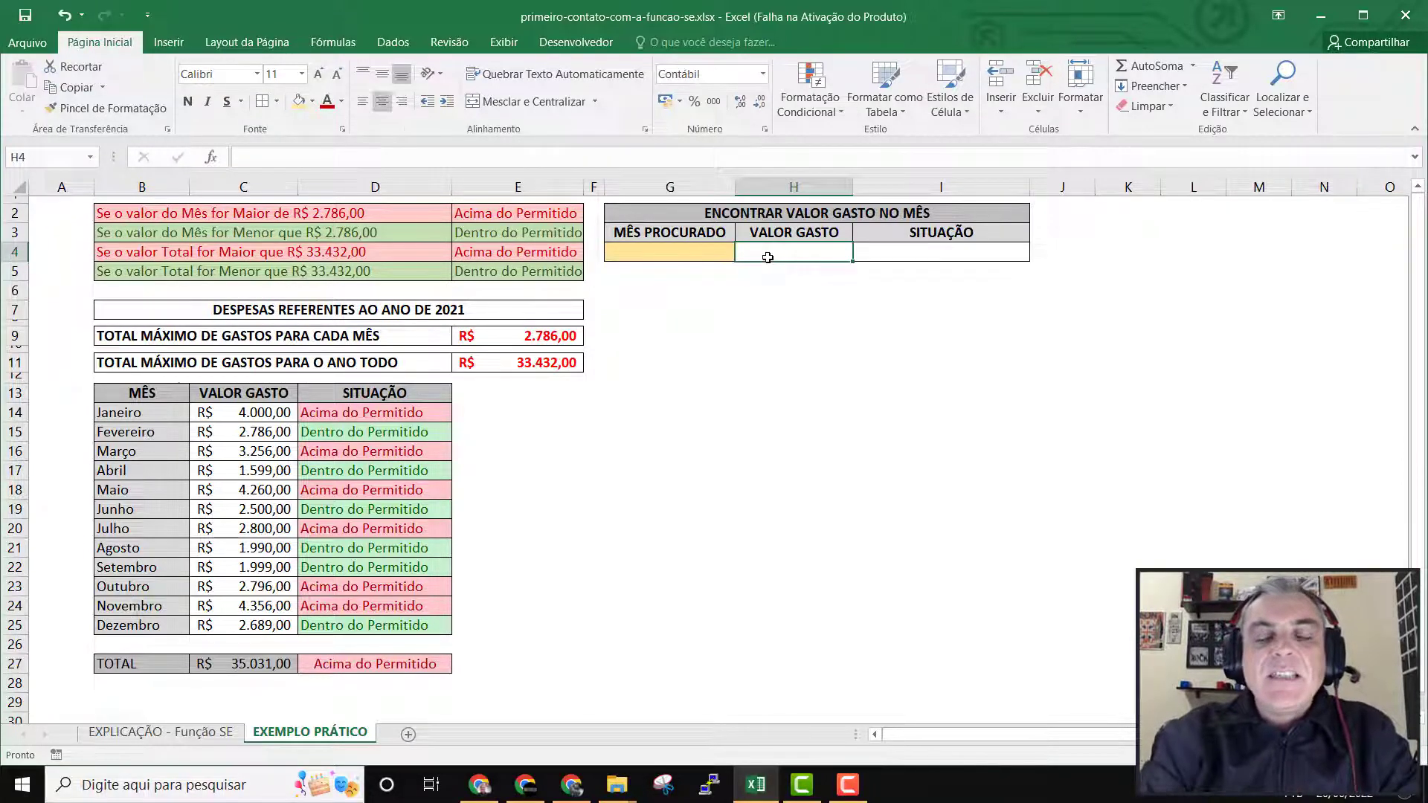
{"action": "left_click", "coordinate": [694, 252]}
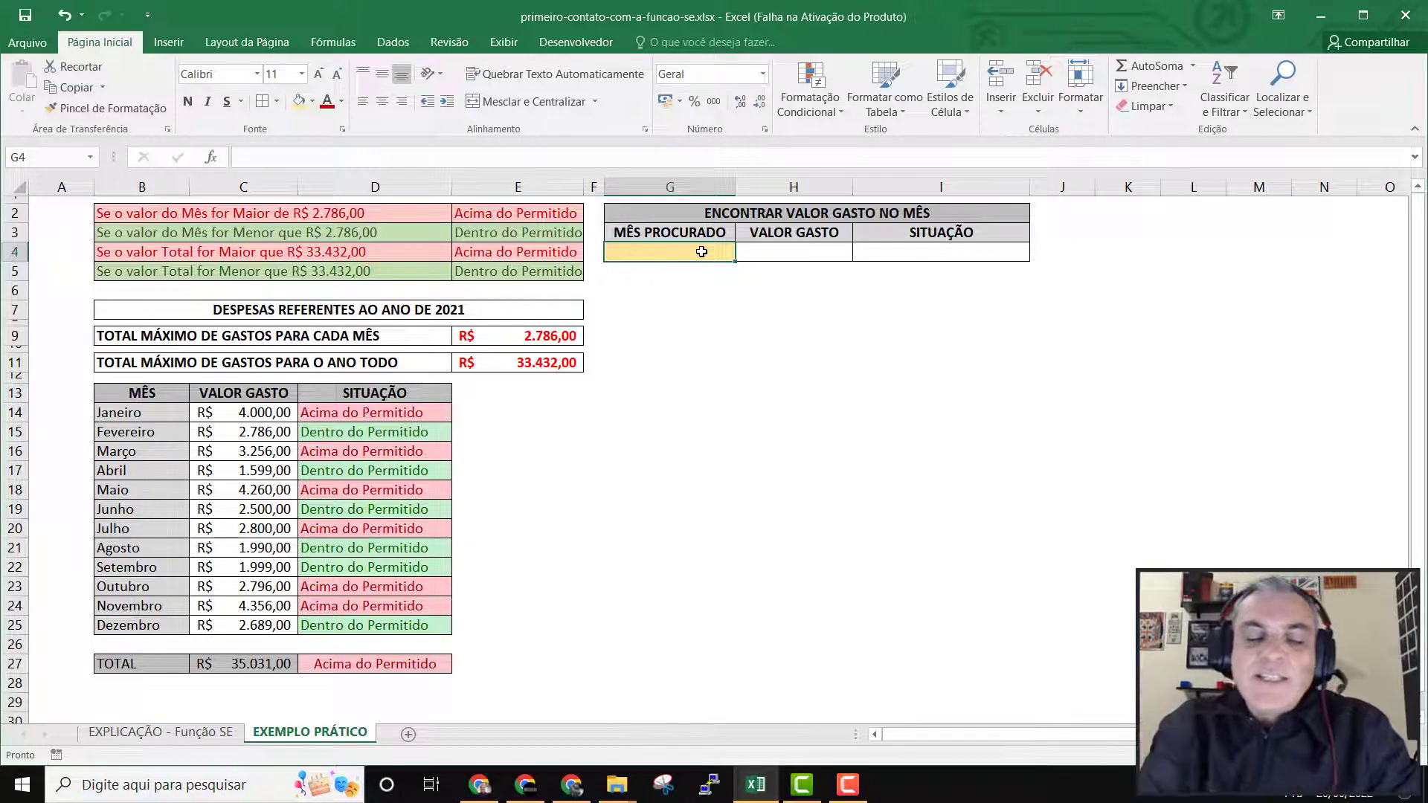
{"action": "left_click", "coordinate": [782, 251]}
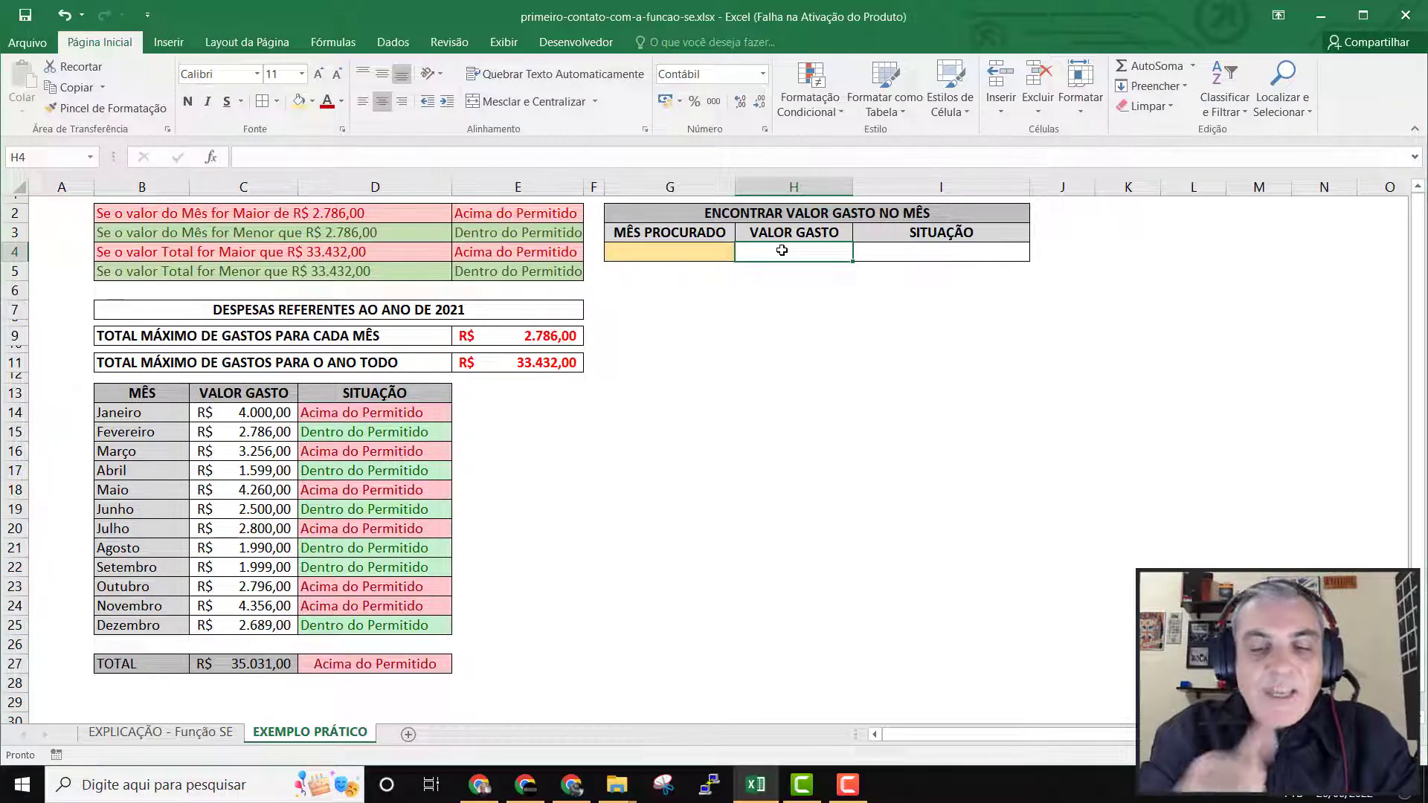
{"action": "type", "text": "="}
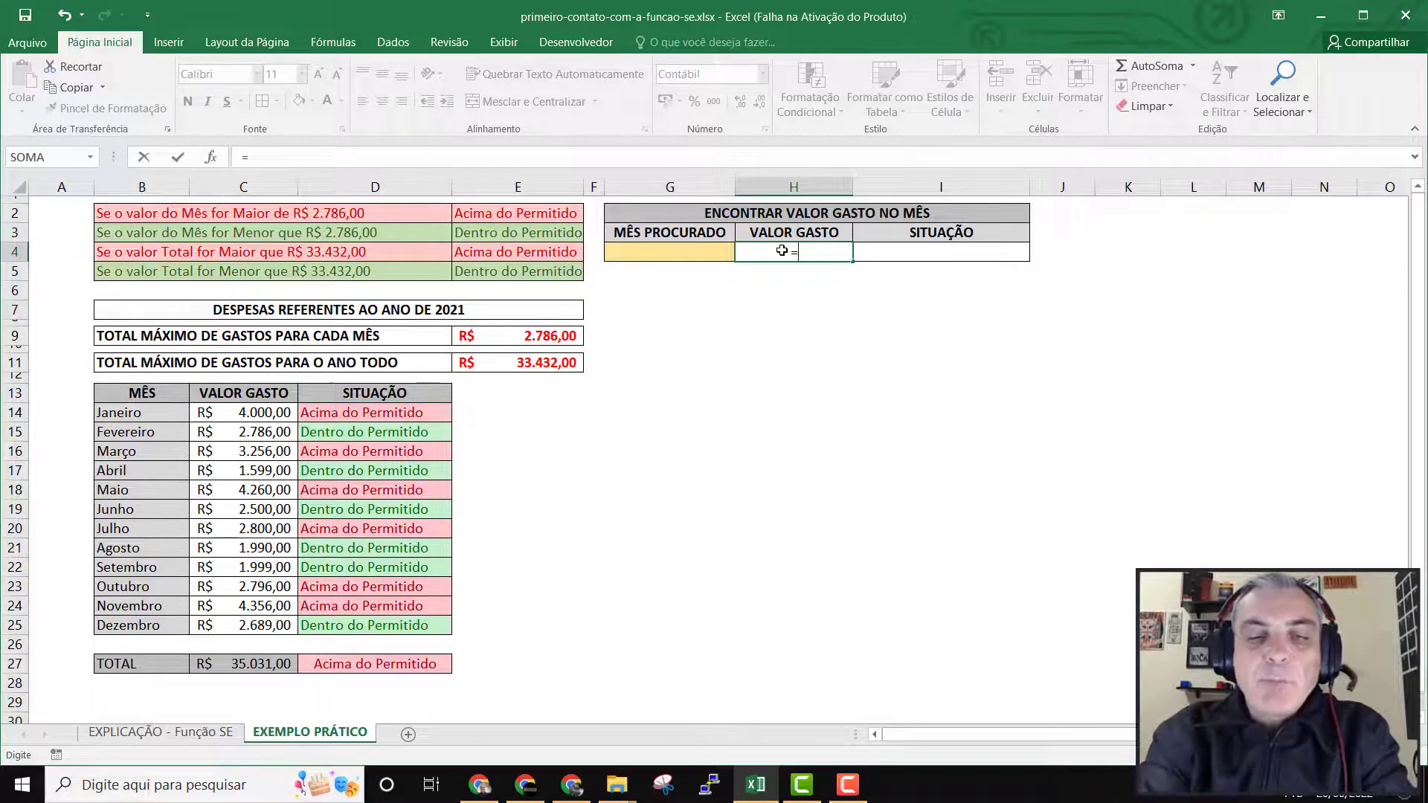
{"action": "type", "text": "P"}
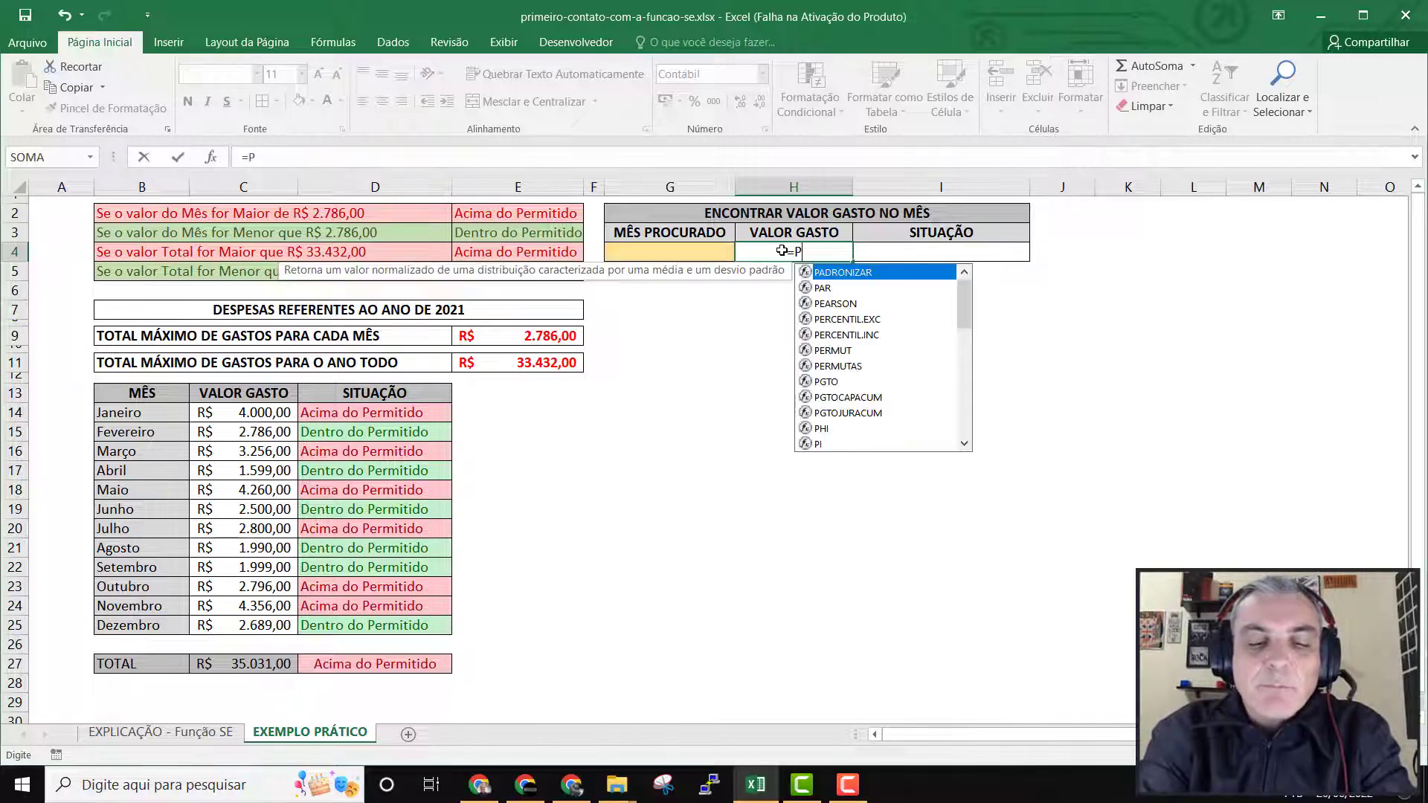
{"action": "type", "text": "ROCV"}
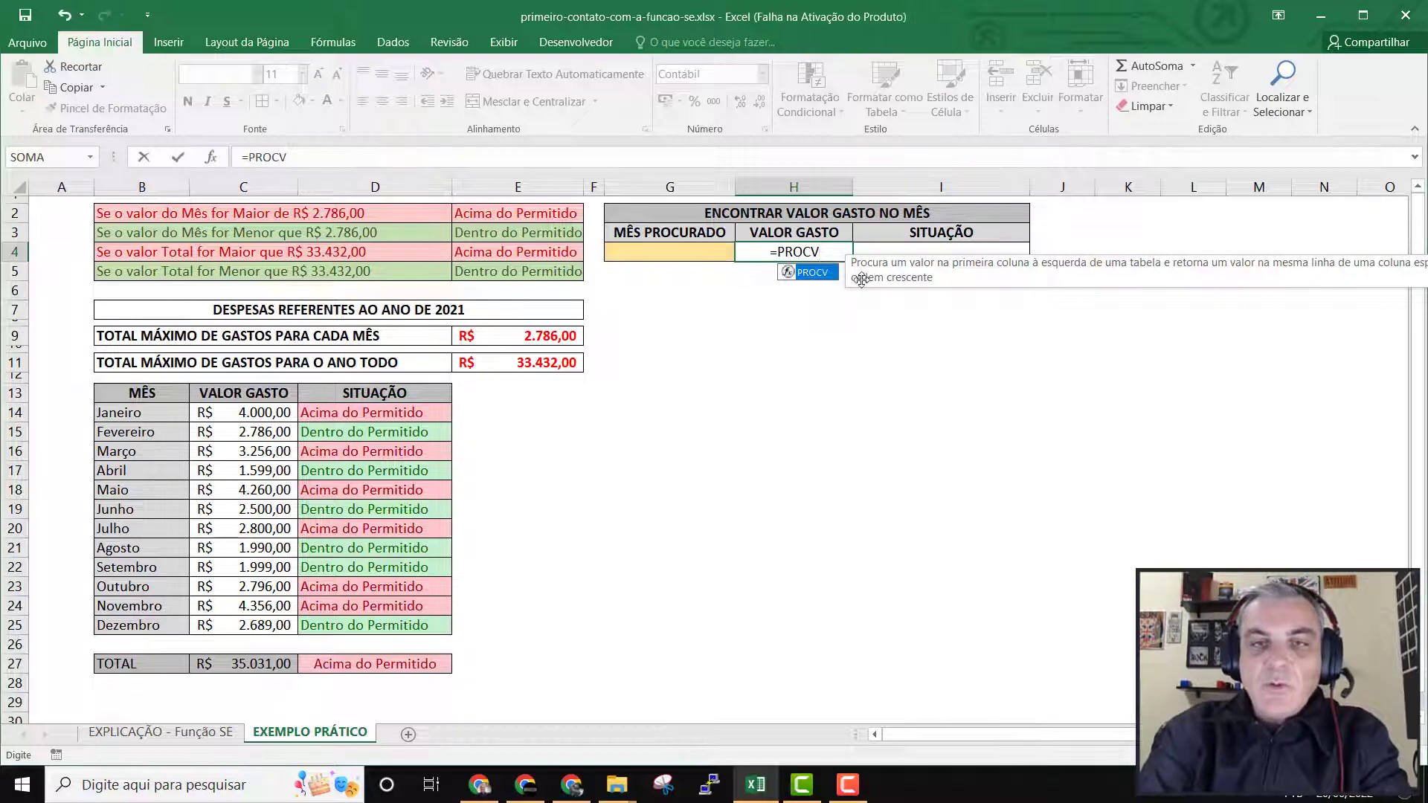
{"action": "double_click", "coordinate": [818, 276]}
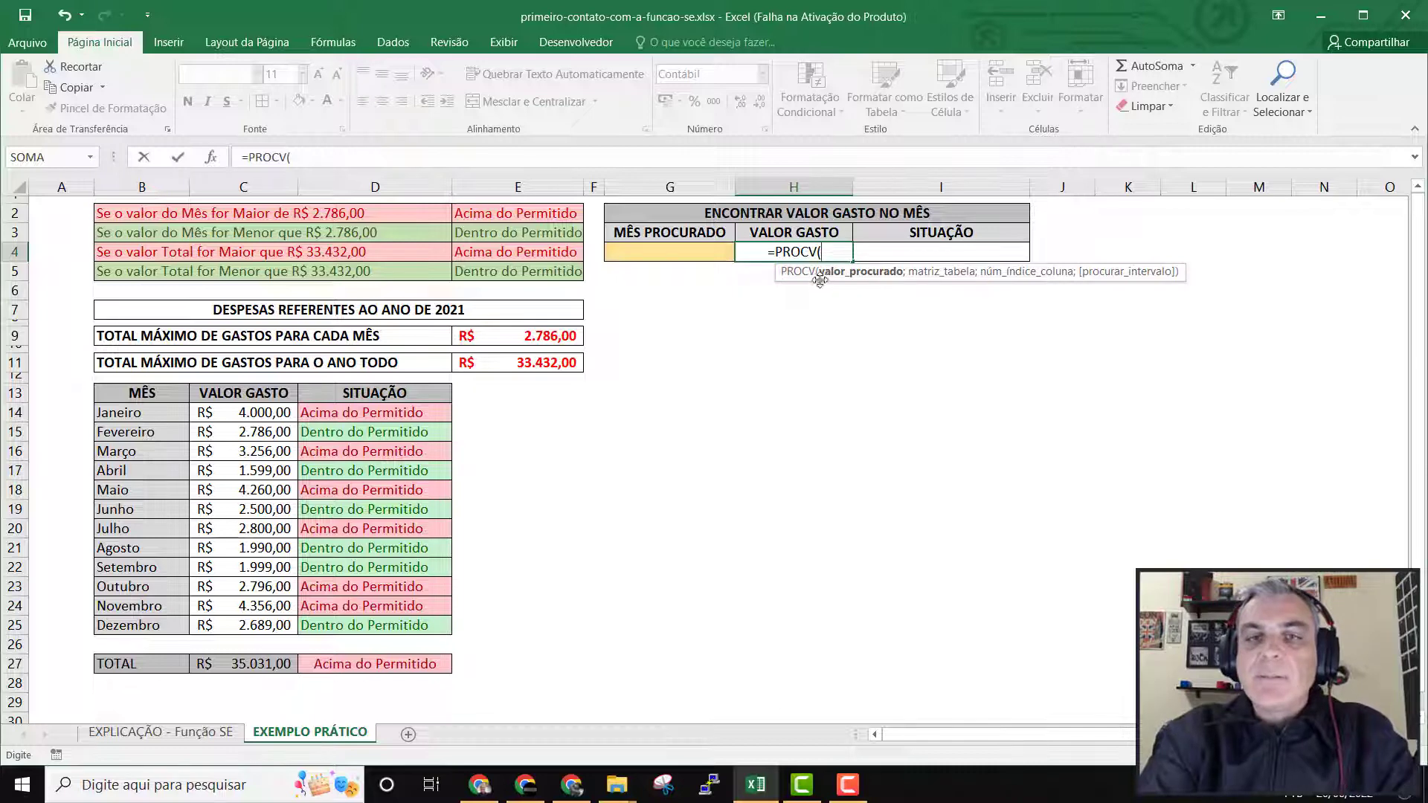
{"action": "left_click", "coordinate": [688, 254]}
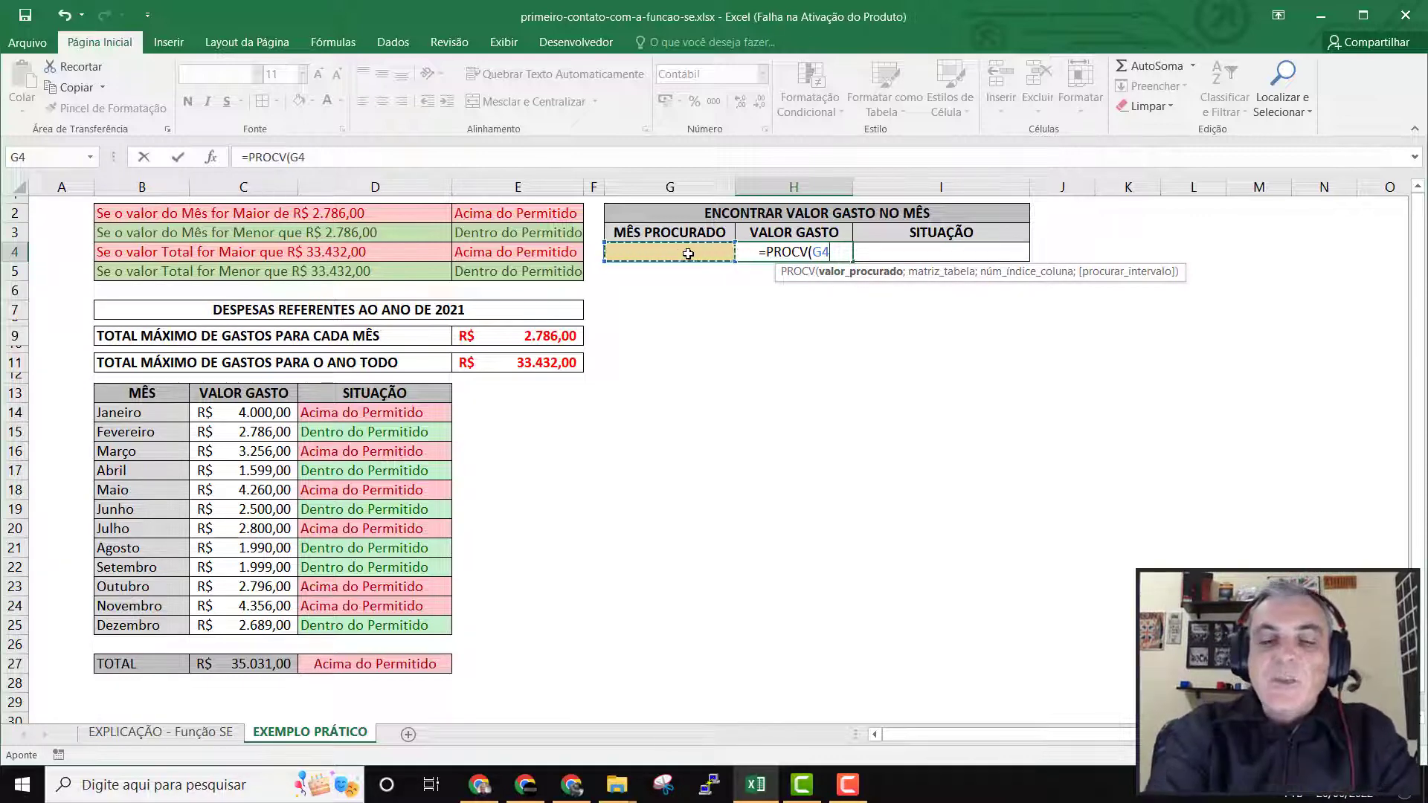
{"action": "key", "text": "BackSpace"}
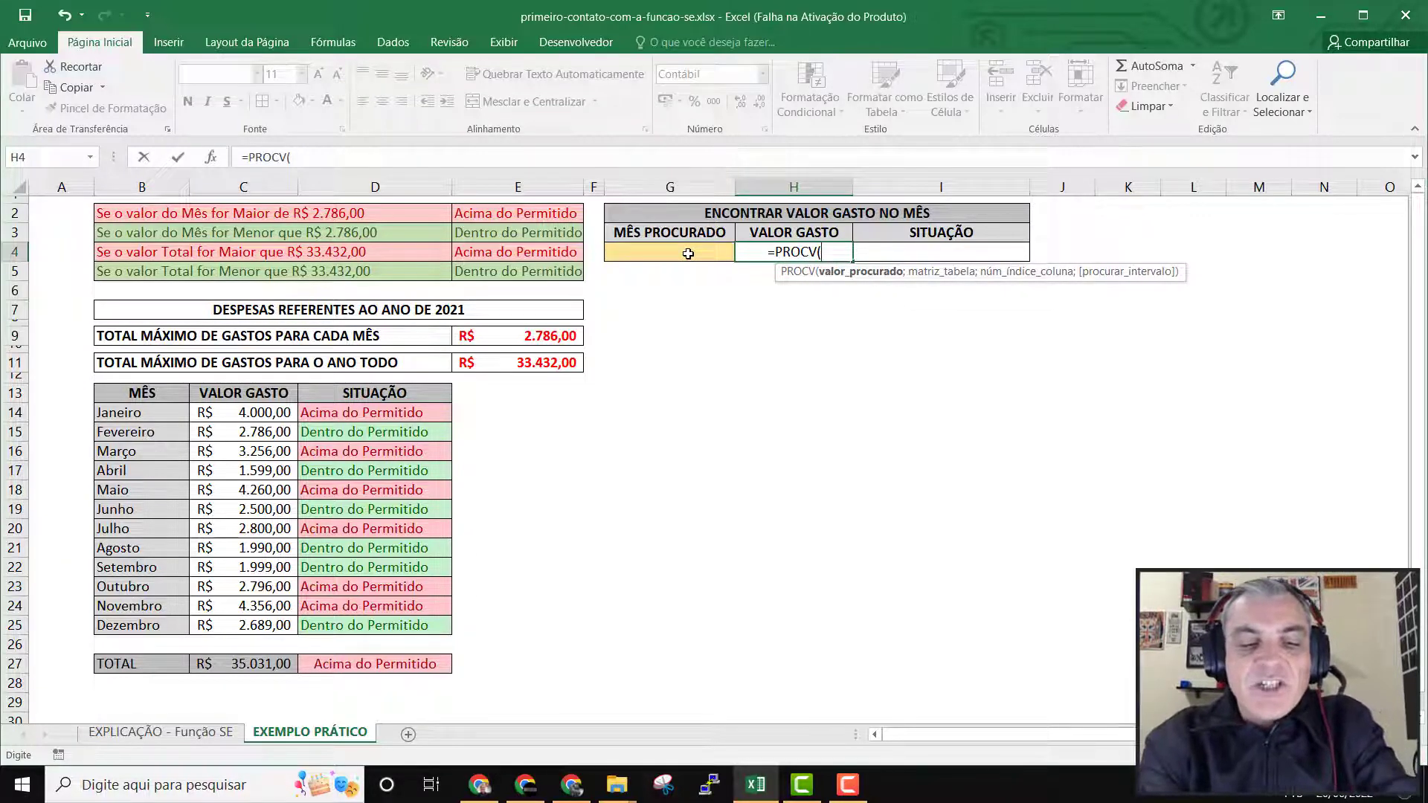
{"action": "type", "text": "Janr"}
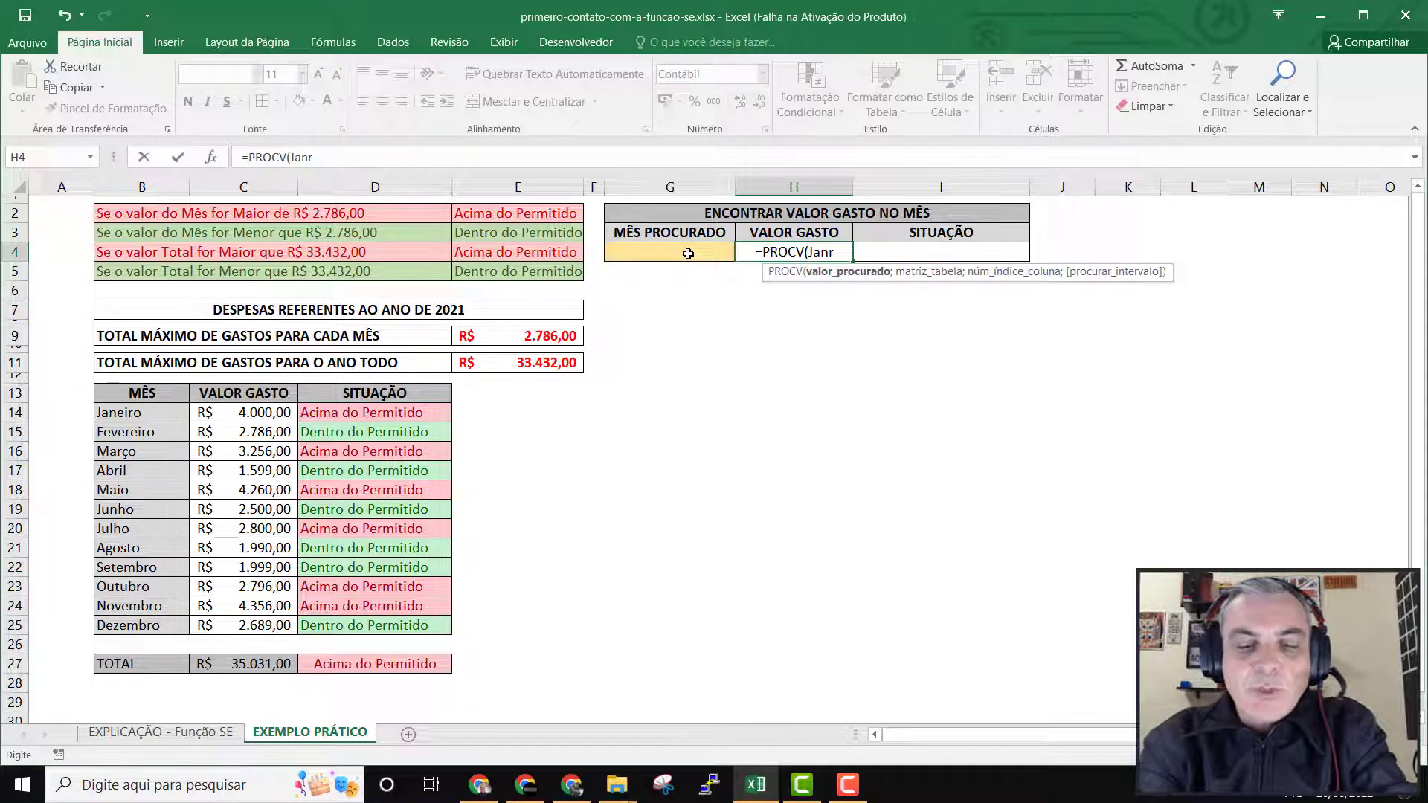
{"action": "key", "text": "BackSpace"}
{"action": "type", "text": "eiro"}
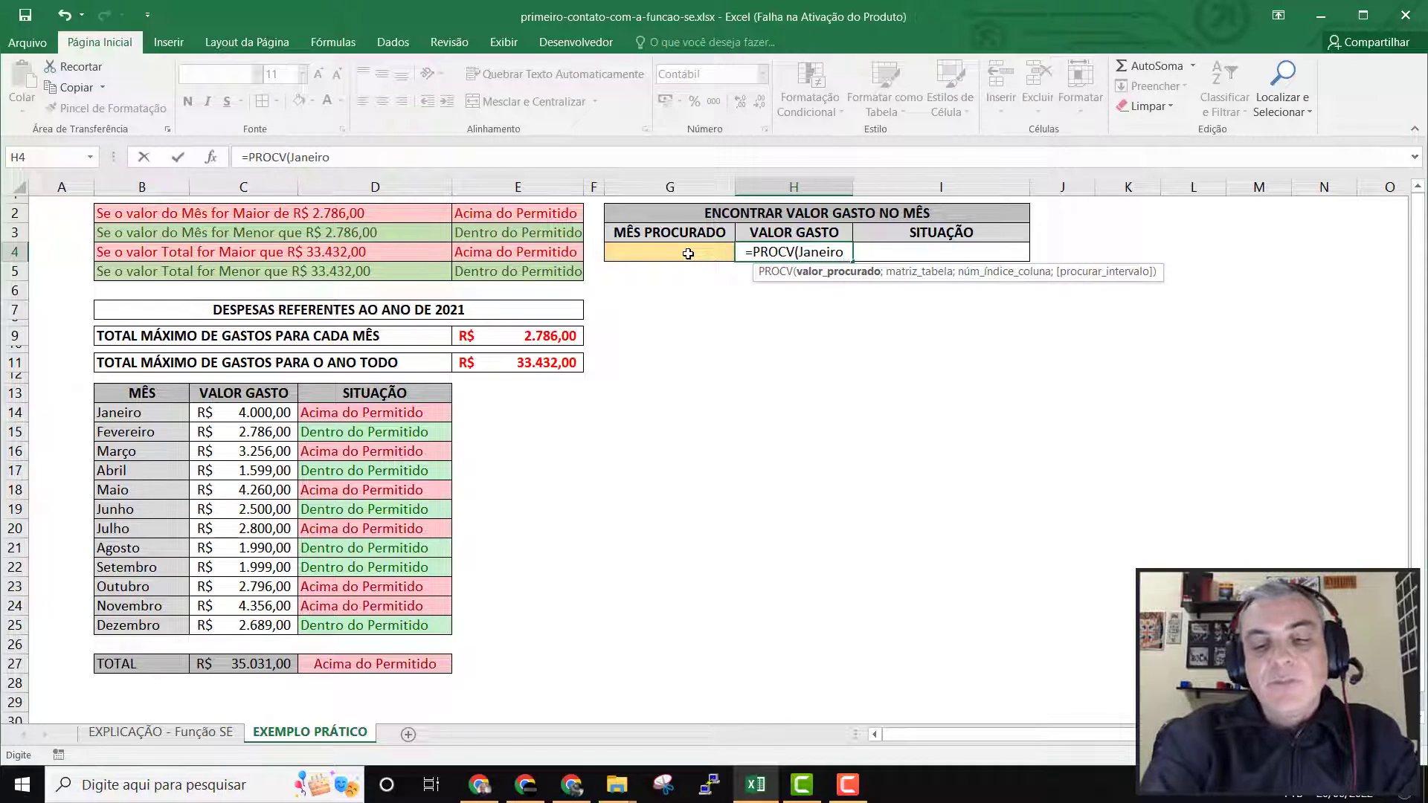
{"action": "key", "text": "BackSpace"}
{"action": "key", "text": "BackSpace"}
{"action": "key", "text": "BackSpace"}
{"action": "key", "text": "BackSpace"}
{"action": "key", "text": "BackSpace"}
{"action": "key", "text": "BackSpace"}
{"action": "key", "text": "BackSpace"}
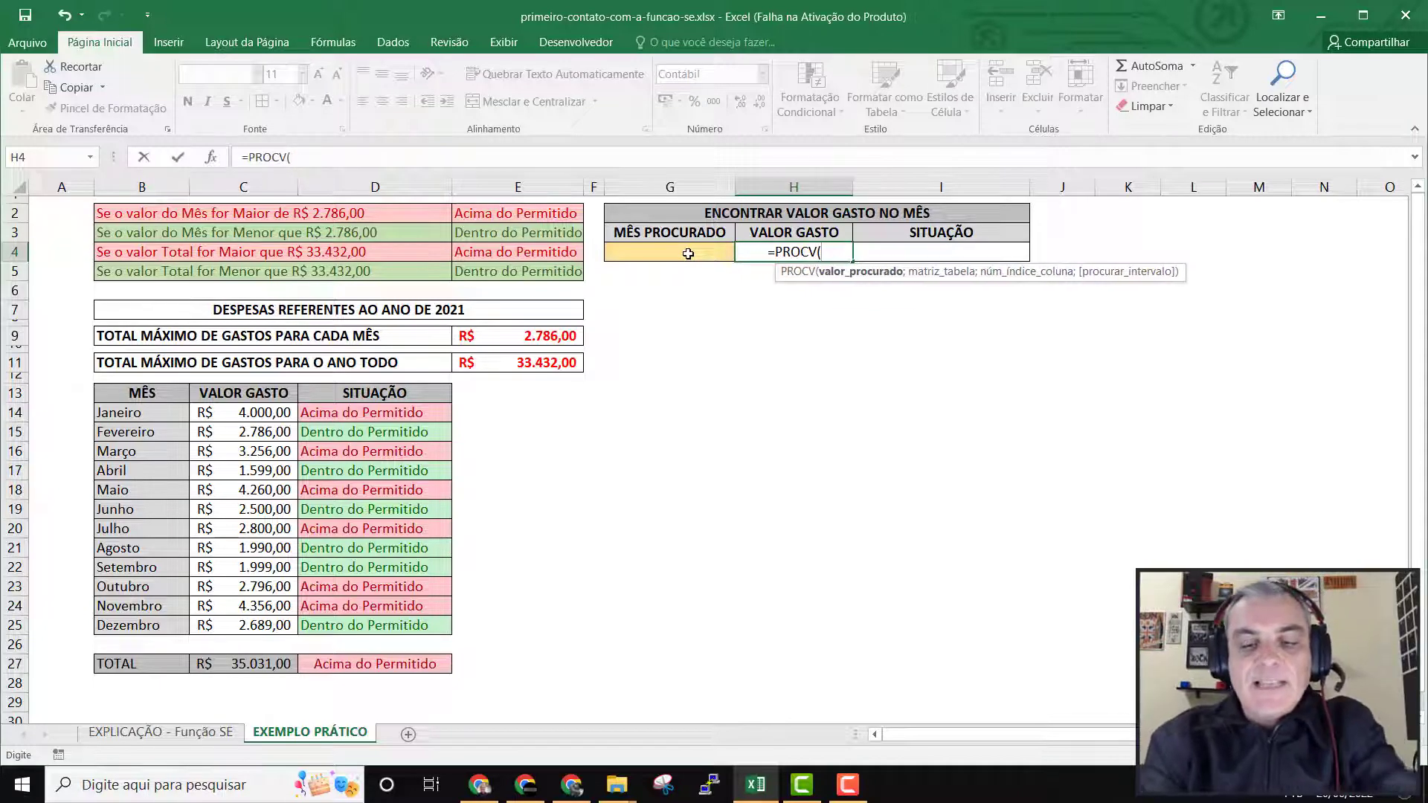
{"action": "type", "text": "\"Janeiro"}
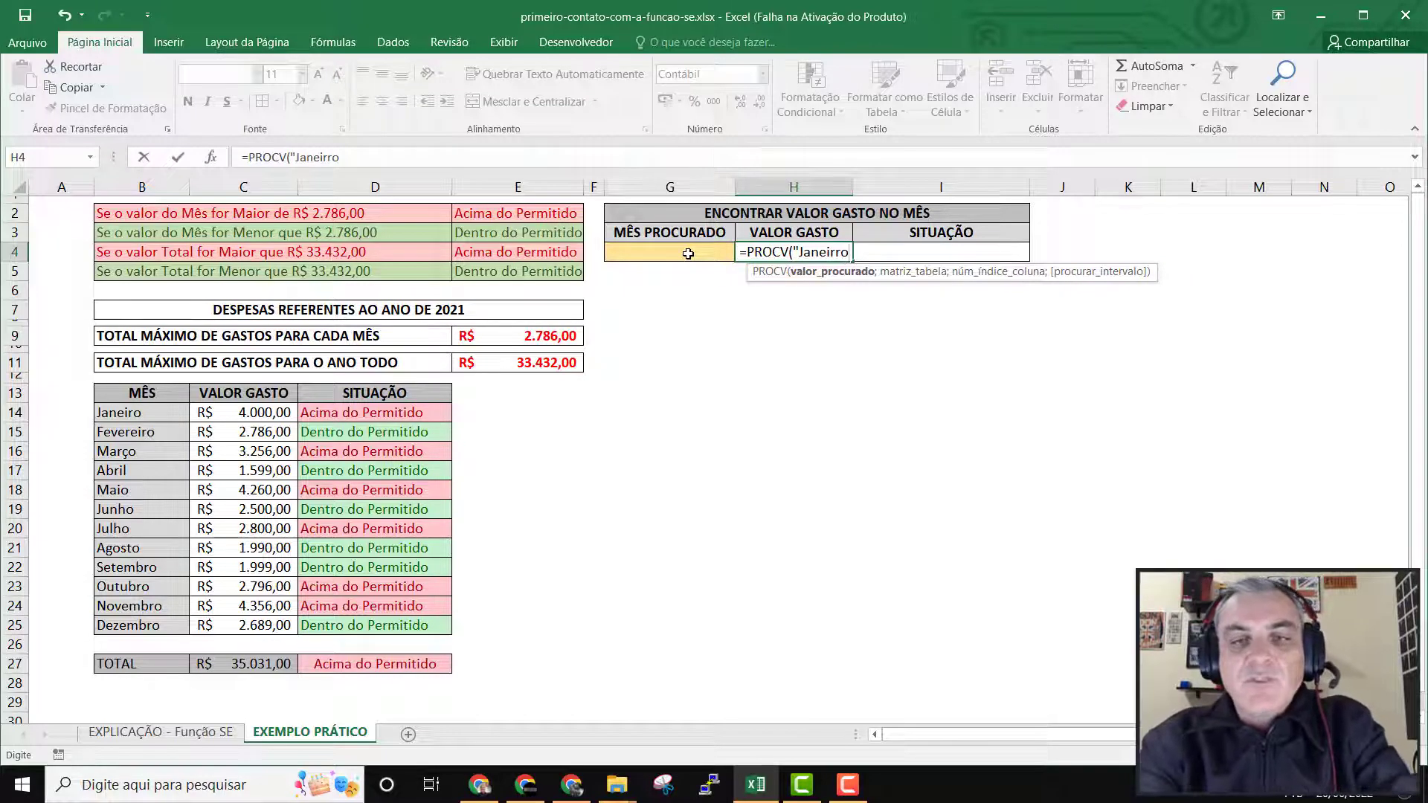
{"action": "key", "text": "BackSpace"}
{"action": "key", "text": "BackSpace"}
{"action": "type", "text": "o"}
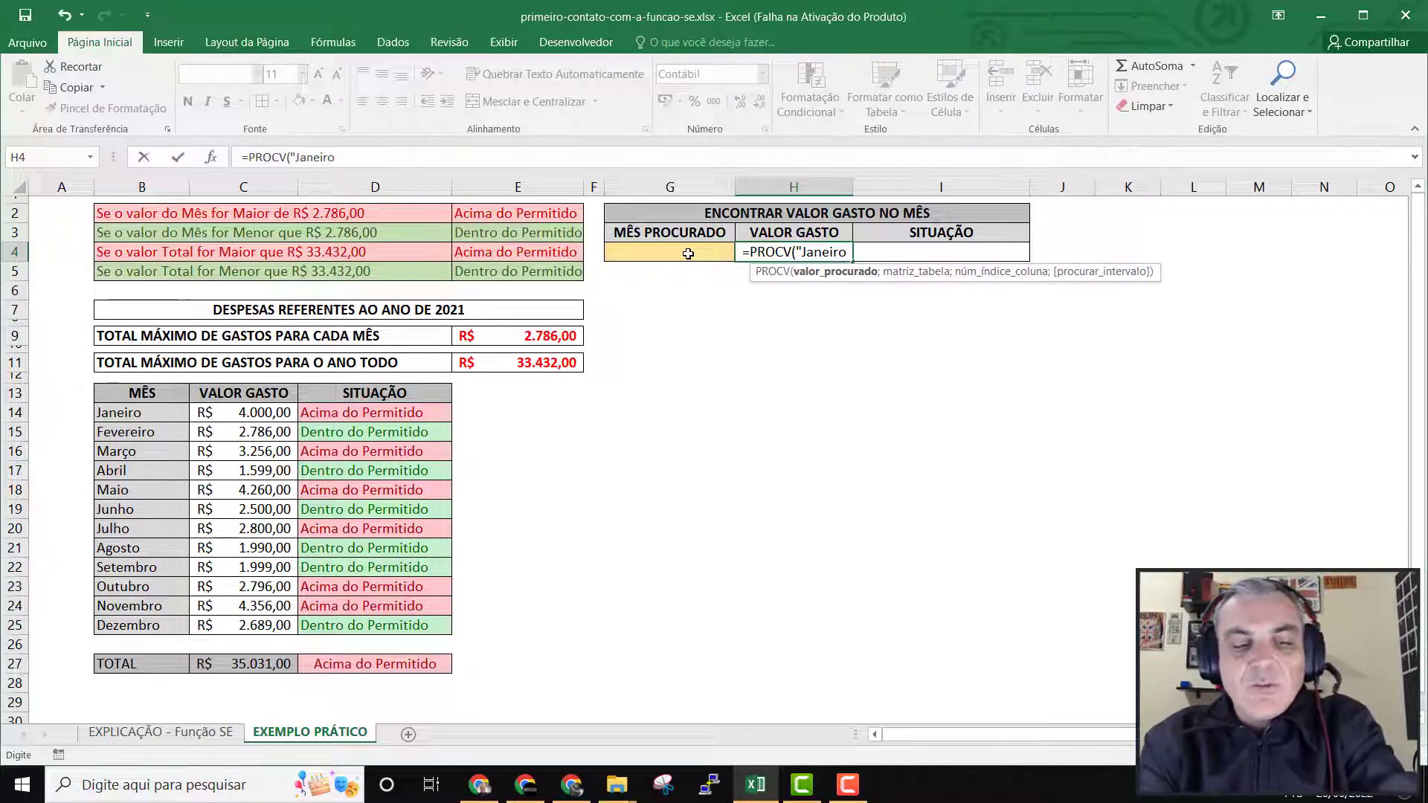
{"action": "type", "text": "\""}
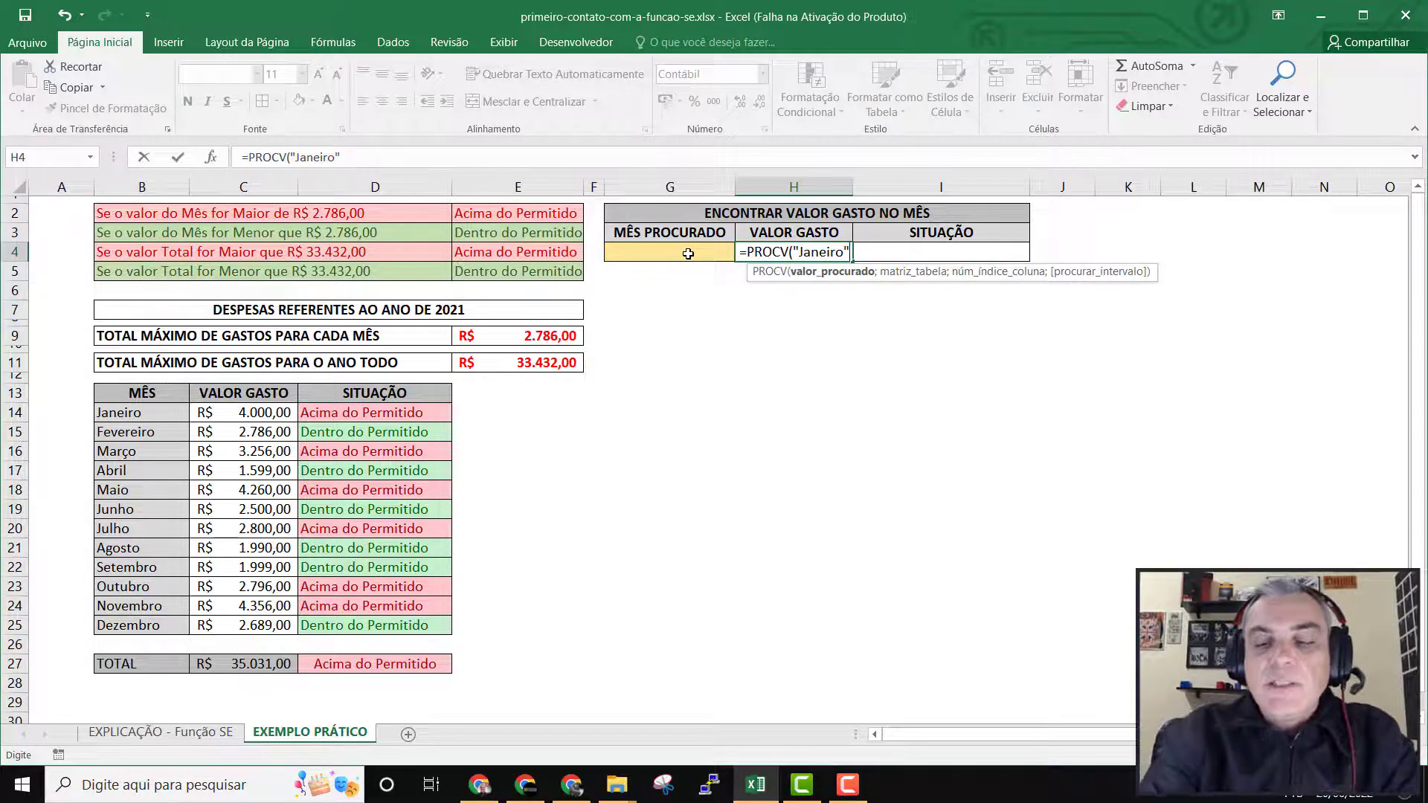
{"action": "key", "text": "BackSpace"}
{"action": "key", "text": "BackSpace"}
{"action": "key", "text": "BackSpace"}
{"action": "key", "text": "BackSpace"}
{"action": "key", "text": "BackSpace"}
{"action": "key", "text": "BackSpace"}
{"action": "key", "text": "BackSpace"}
{"action": "key", "text": "BackSpace"}
{"action": "key", "text": "BackSpace"}
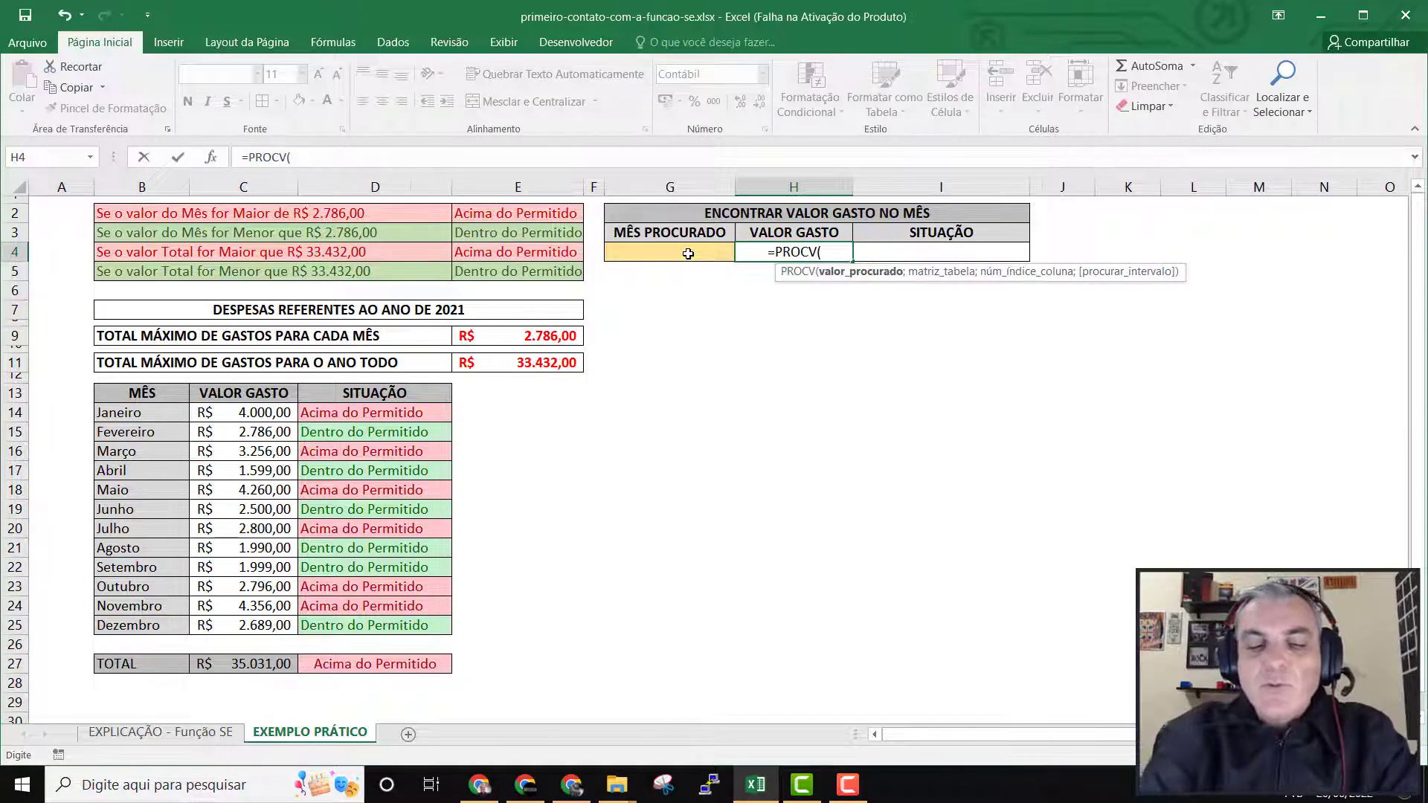
Use the MÊS PROCURADO cell G4 as the lookup value of the PROCV formula in H4.
{"action": "left_click", "coordinate": [688, 253]}
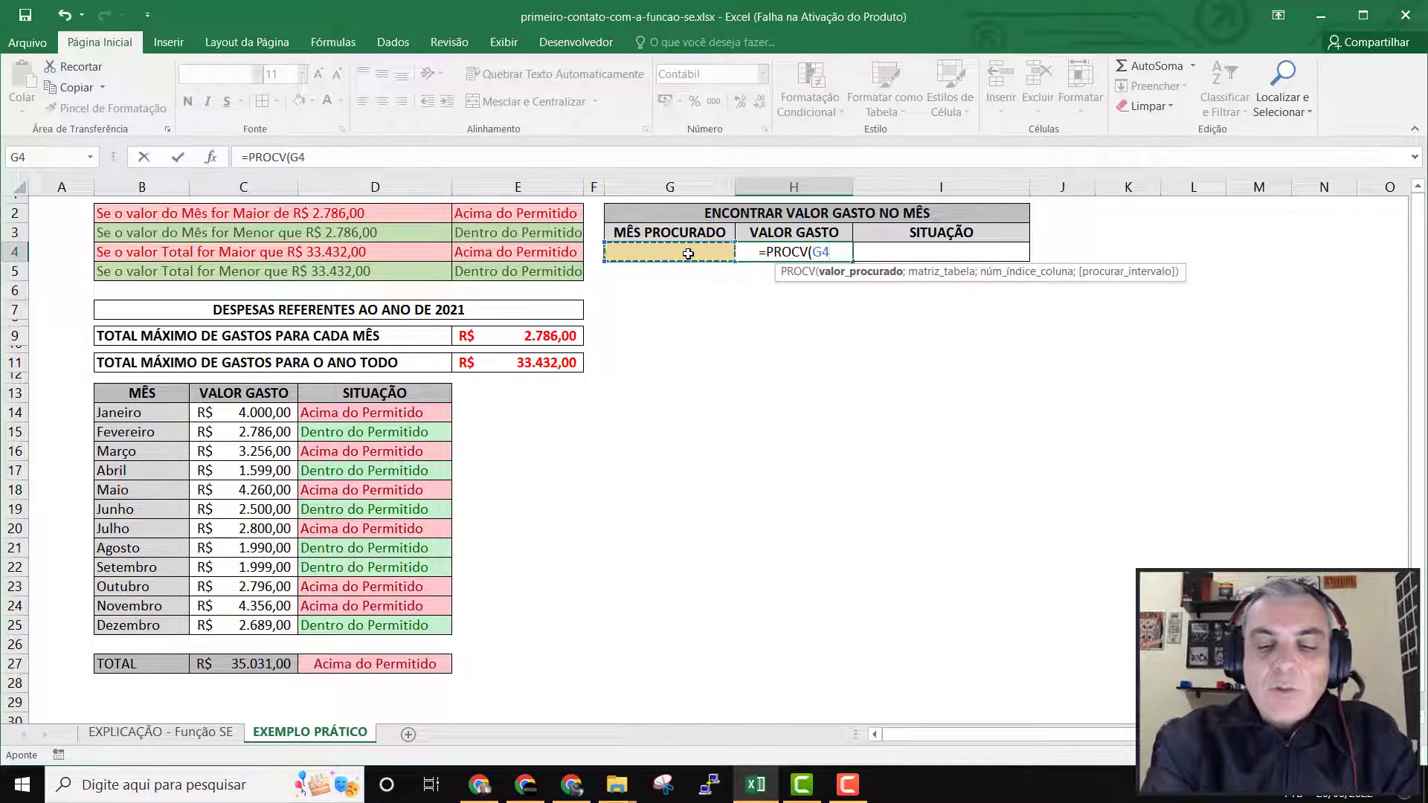
{"action": "type", "text": ";"}
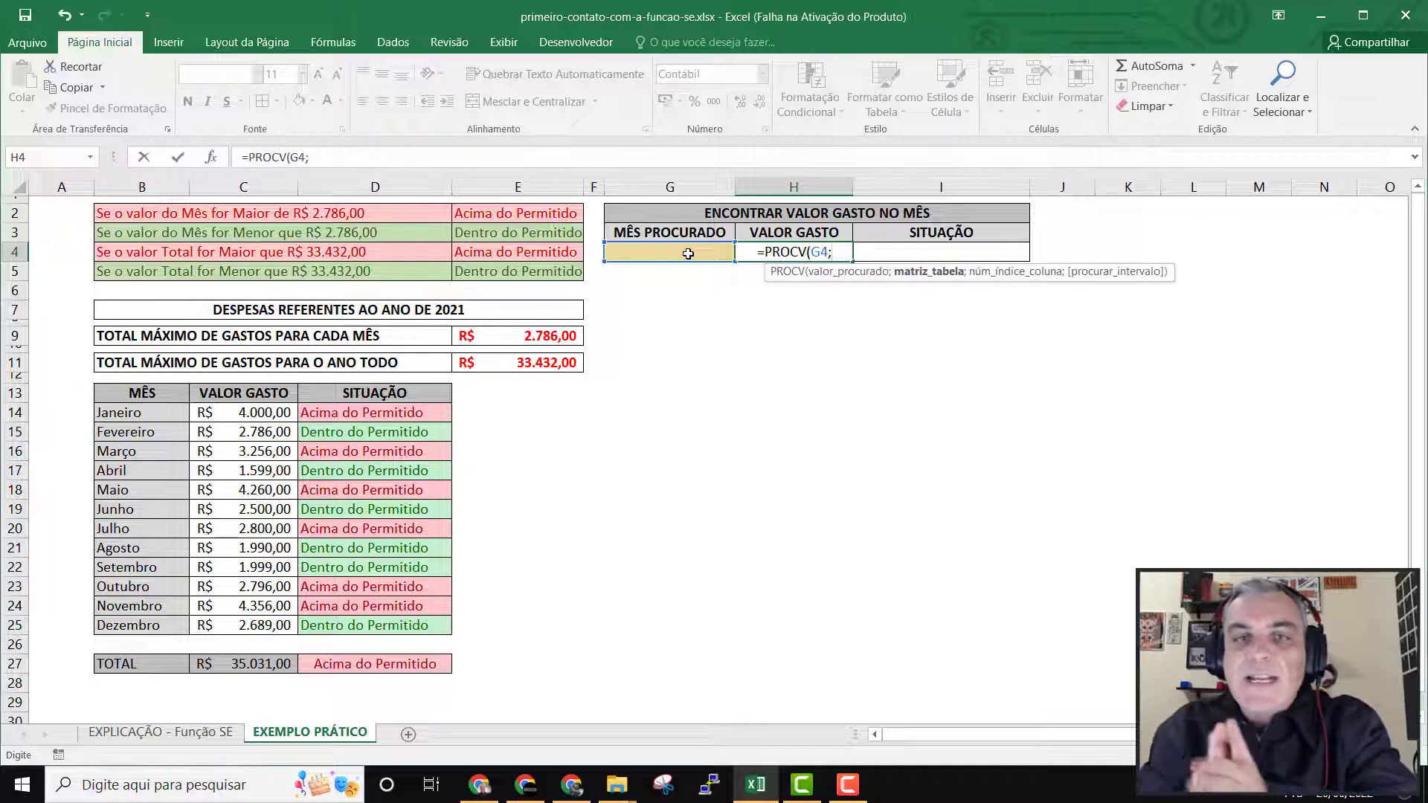
{"action": "key", "text": "BackSpace"}
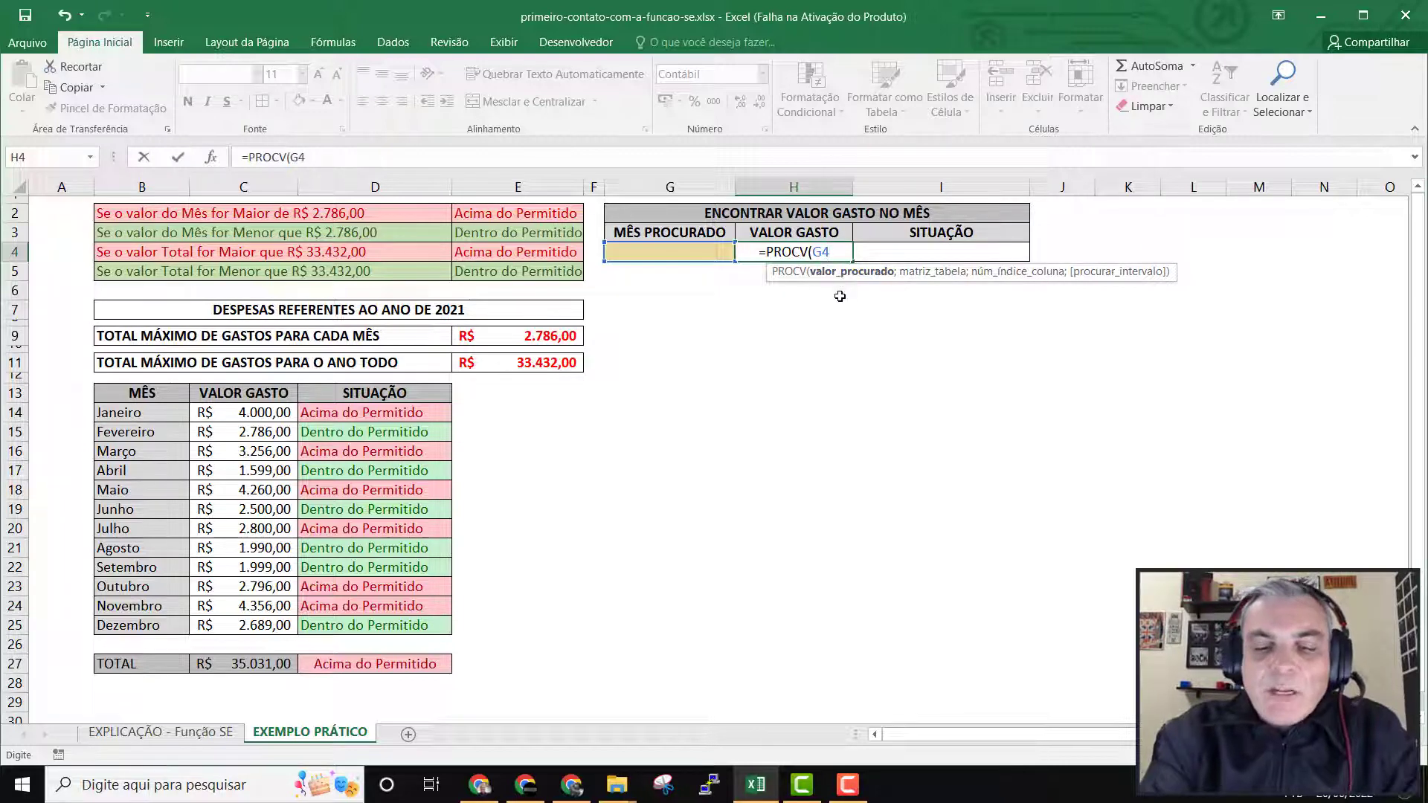
{"action": "type", "text": ";"}
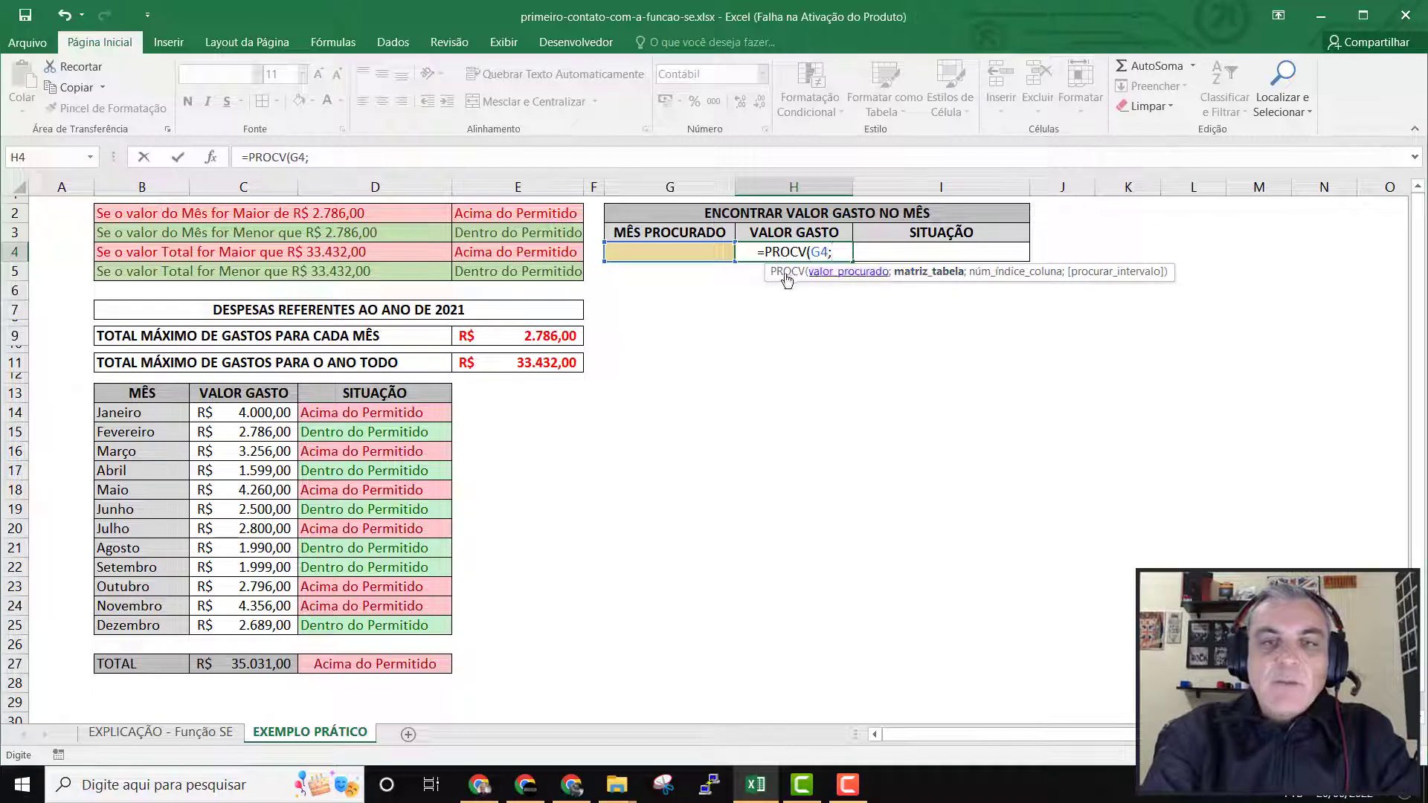
Set the formula's table range to B14:D25, covering all months, amounts and statuses of the expense table.
{"action": "left_click", "coordinate": [137, 416]}
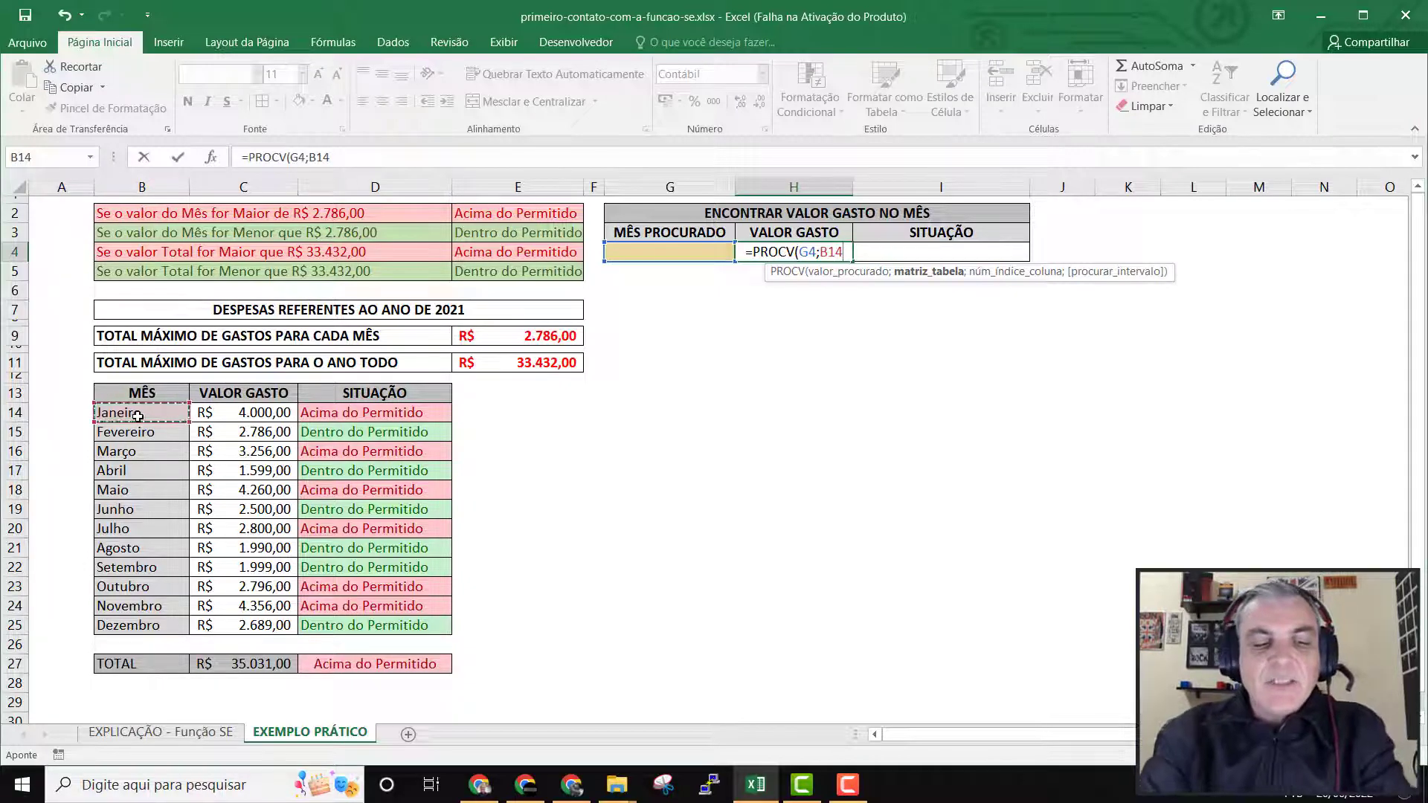
{"action": "key", "text": "shift+Down"}
{"action": "key", "text": "shift+Down"}
{"action": "key", "text": "shift+Down"}
{"action": "key", "text": "shift+Down"}
{"action": "key", "text": "shift+Down"}
{"action": "key", "text": "shift+Down"}
{"action": "key", "text": "shift+Down"}
{"action": "key", "text": "shift+Down"}
{"action": "key", "text": "shift+Down"}
{"action": "key", "text": "shift+Down"}
{"action": "key", "text": "shift+Down"}
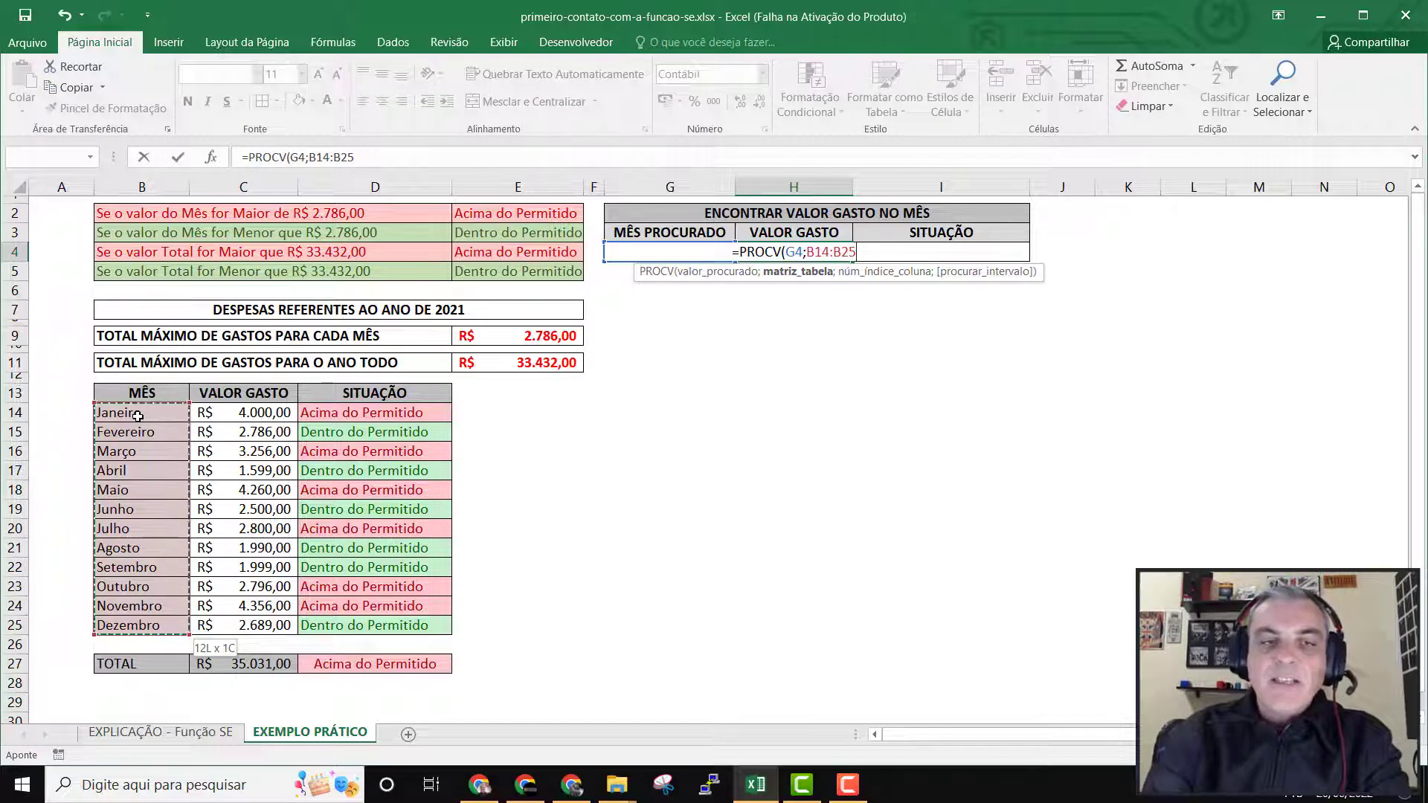
{"action": "key", "text": "shift+Right"}
{"action": "key", "text": "shift+Right"}
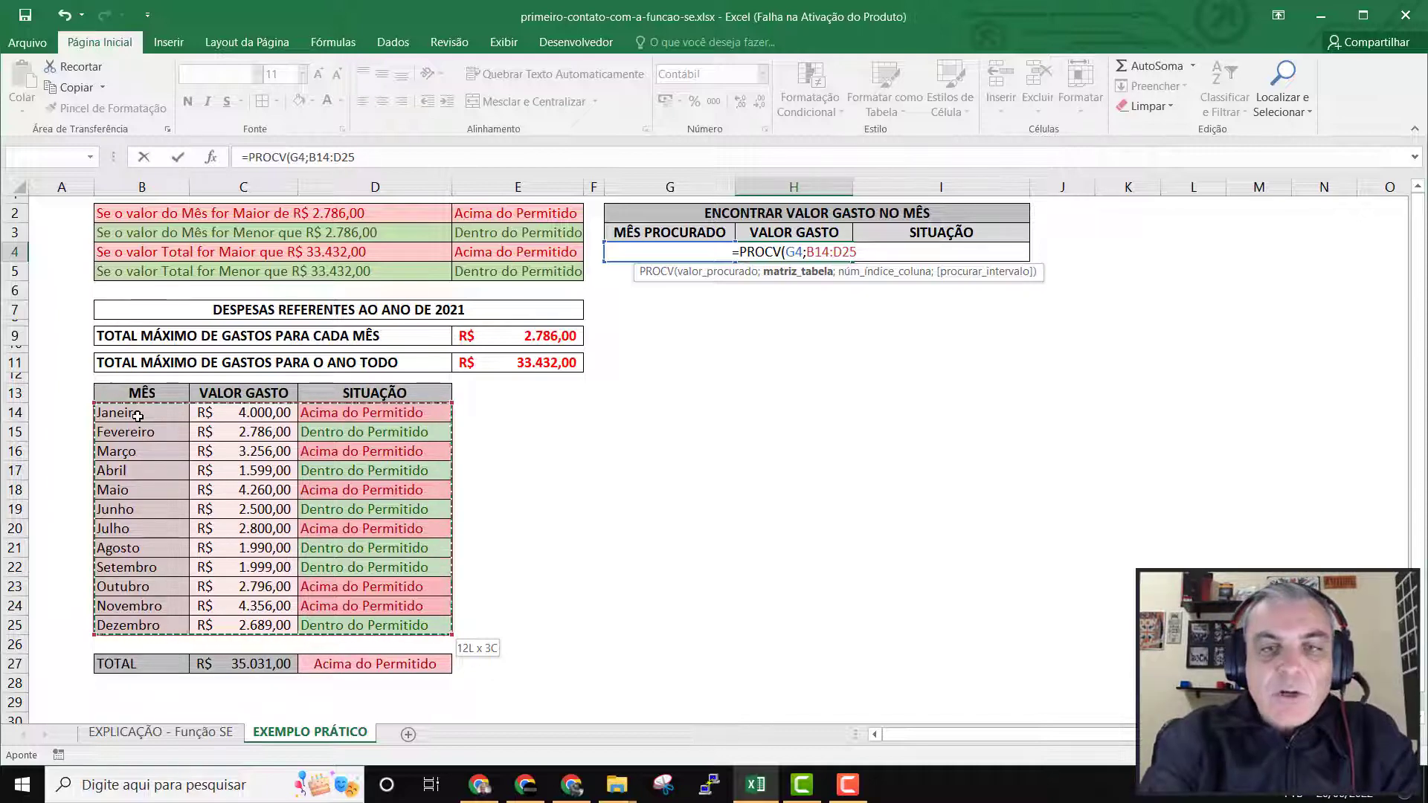
{"action": "type", "text": ";"}
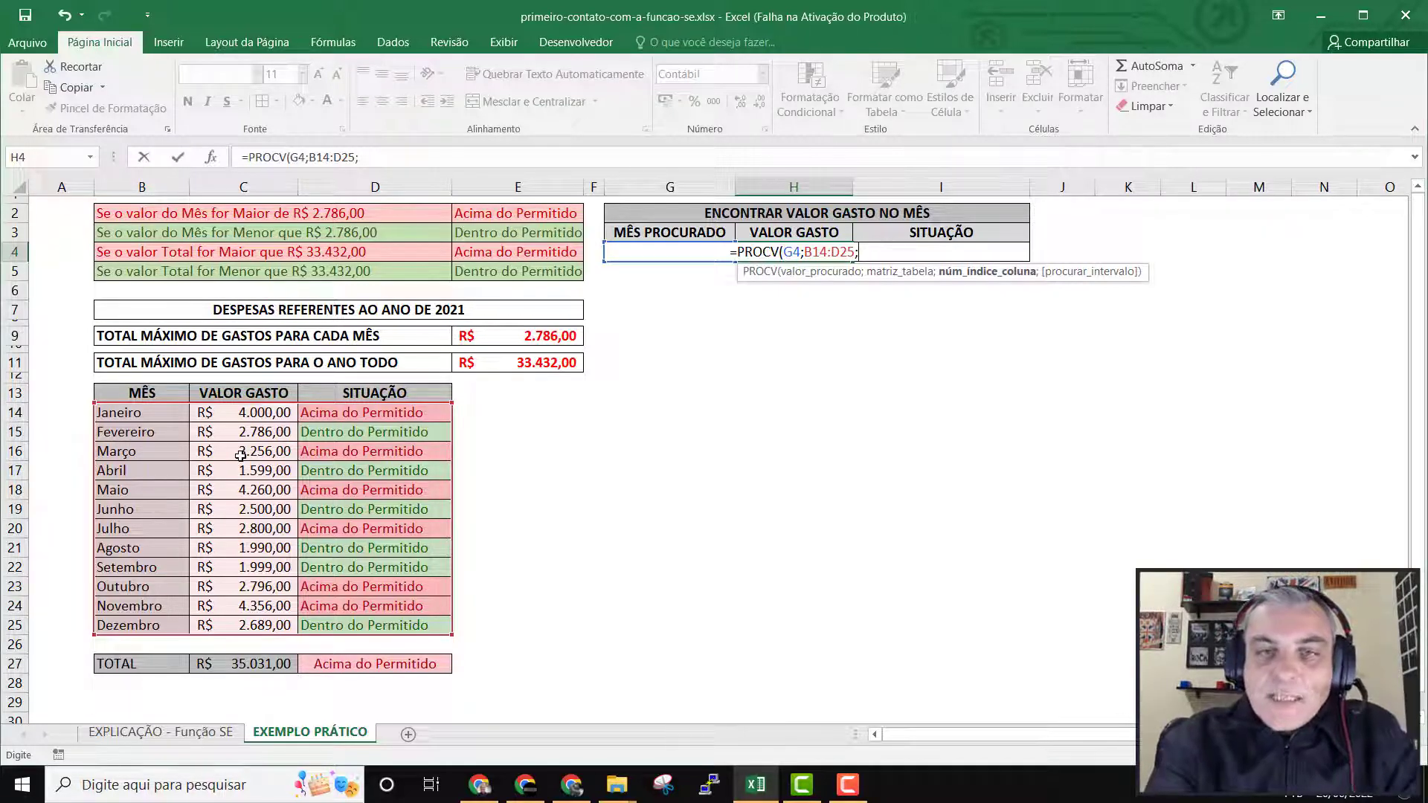
Set the column index of the H4 formula to 2 so that it returns the VALOR GASTO column.
{"action": "type", "text": "2"}
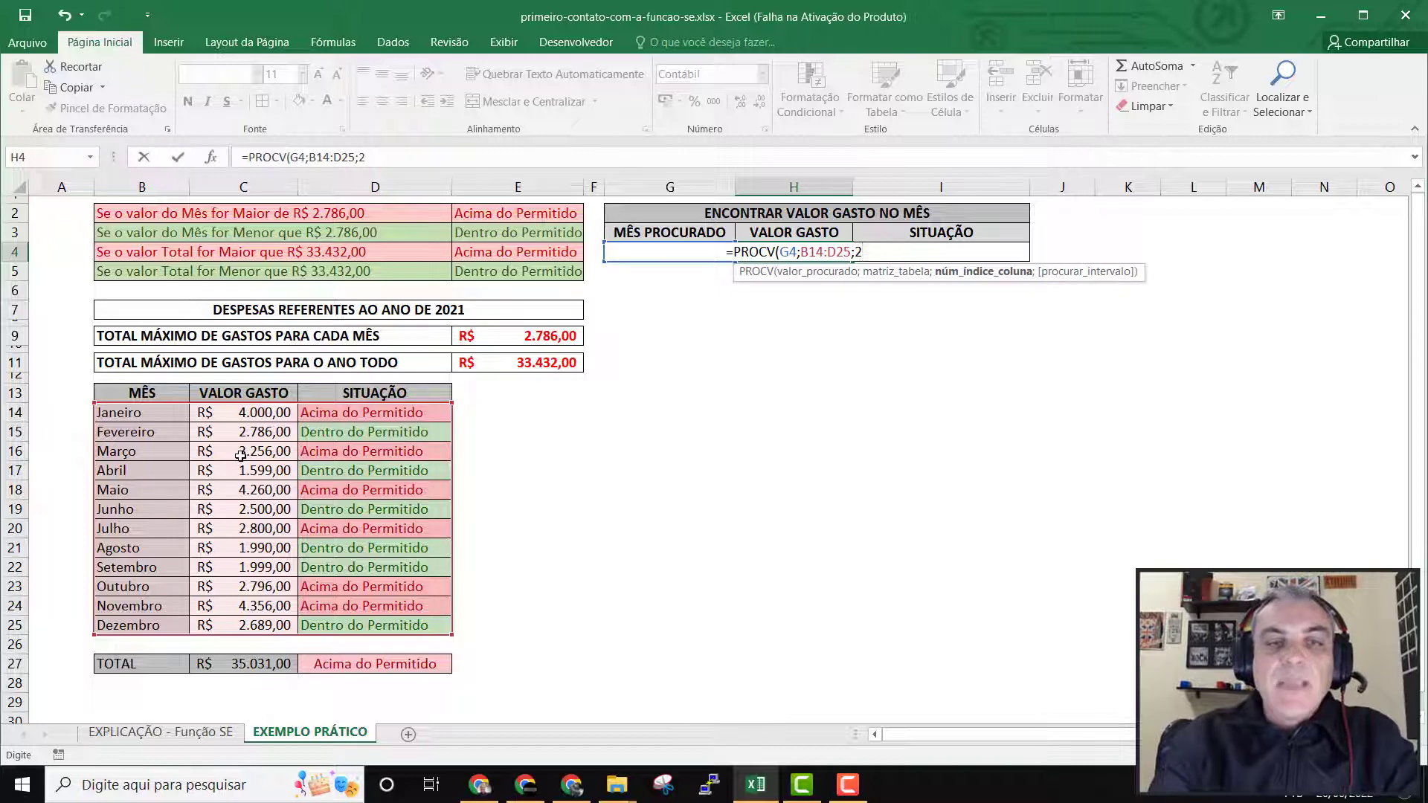
{"action": "key", "text": "BackSpace"}
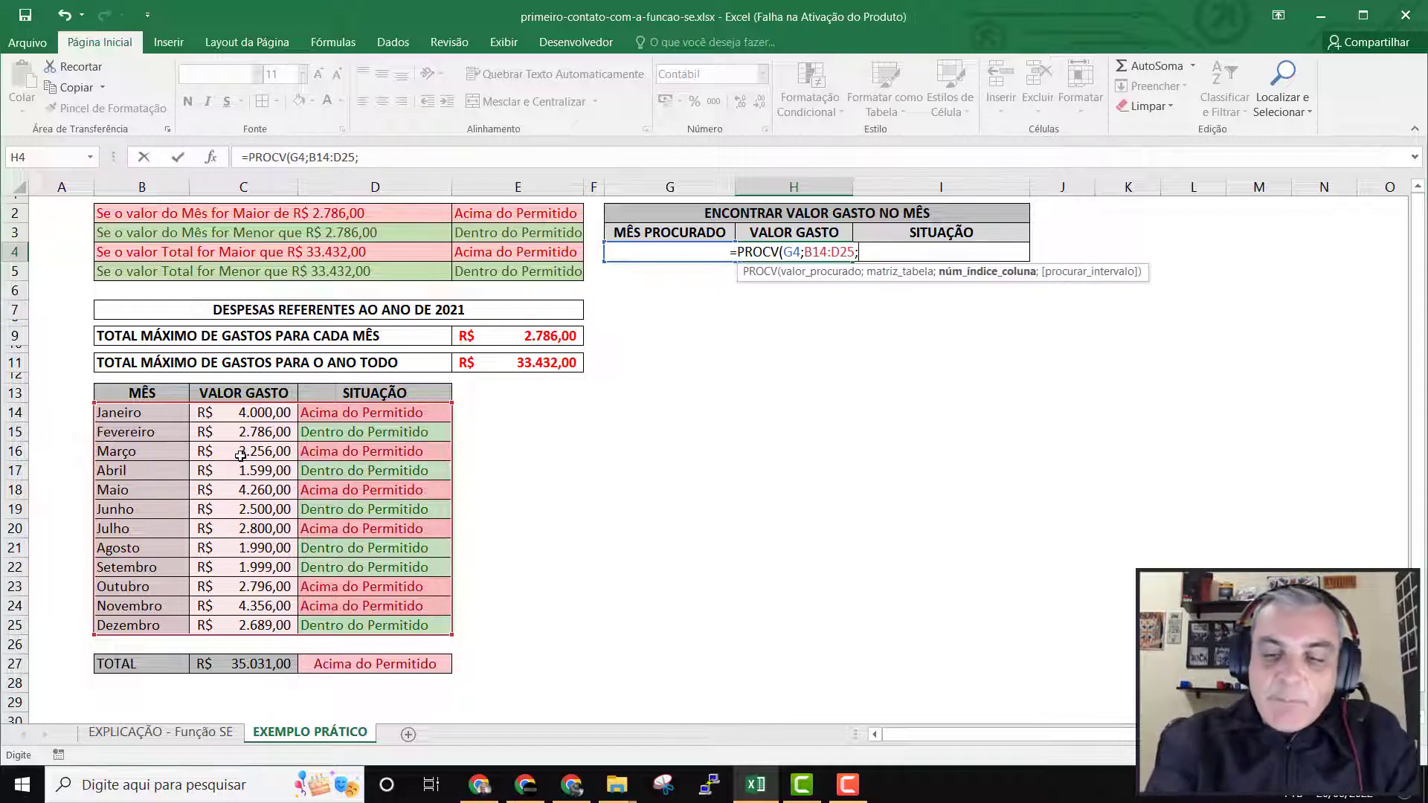
{"action": "type", "text": "3"}
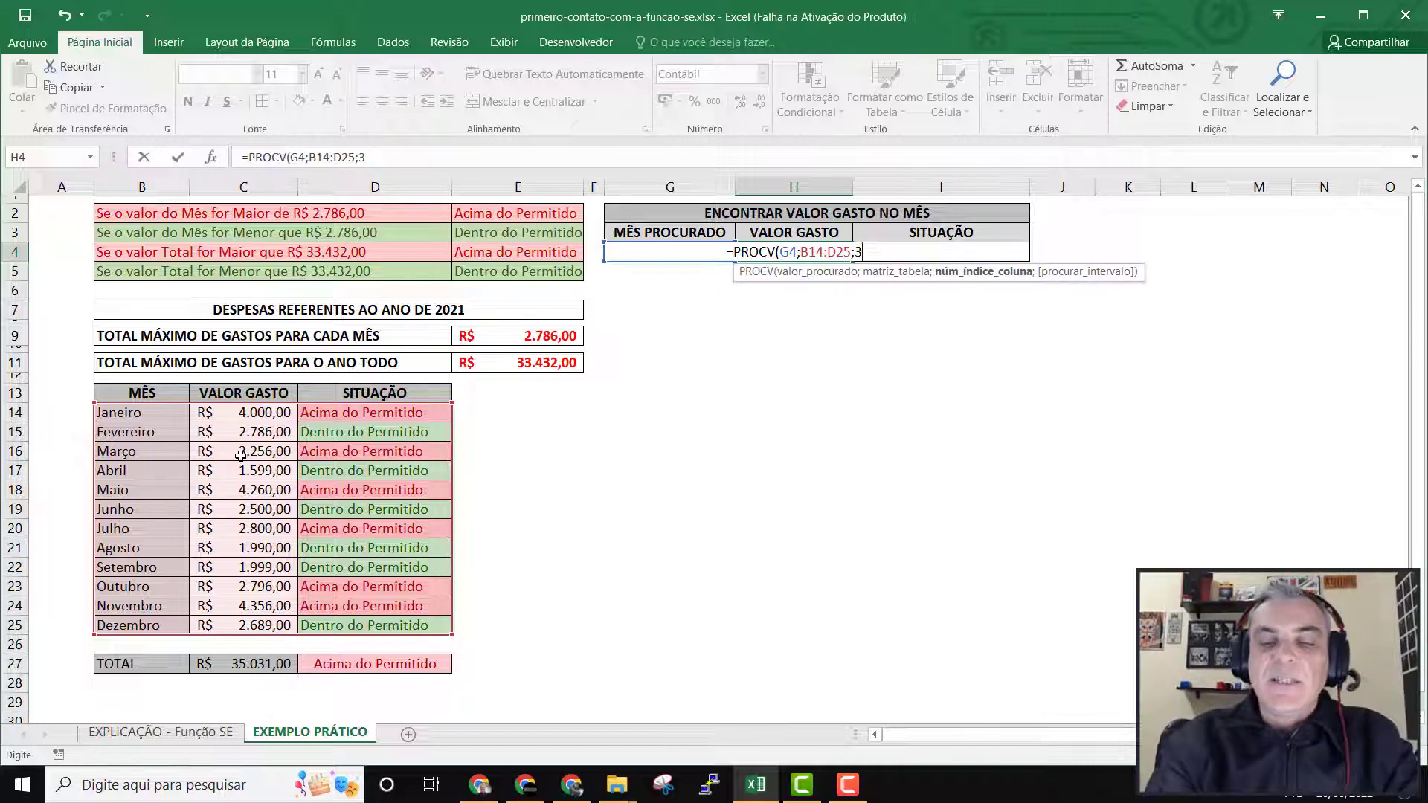
{"action": "key", "text": "BackSpace"}
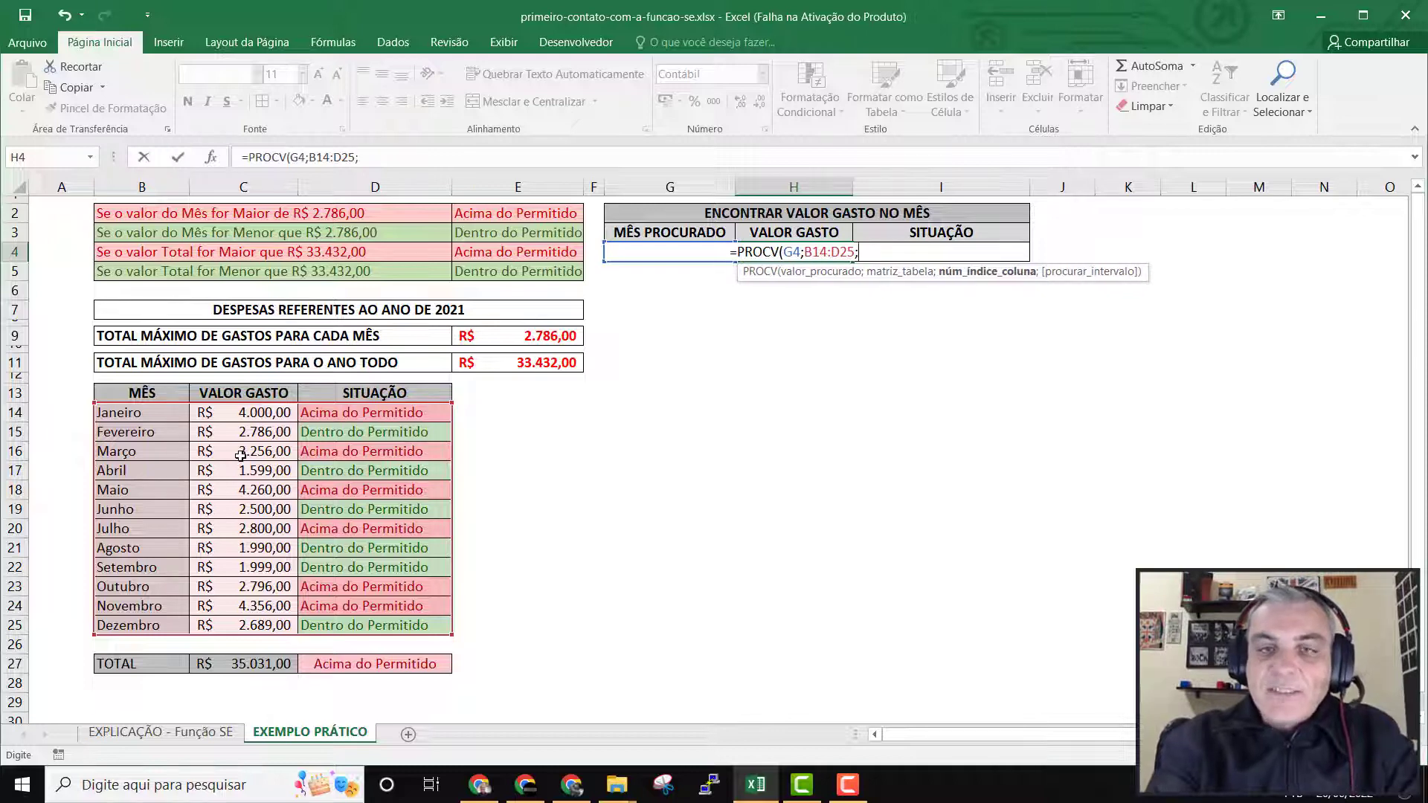
{"action": "type", "text": "2"}
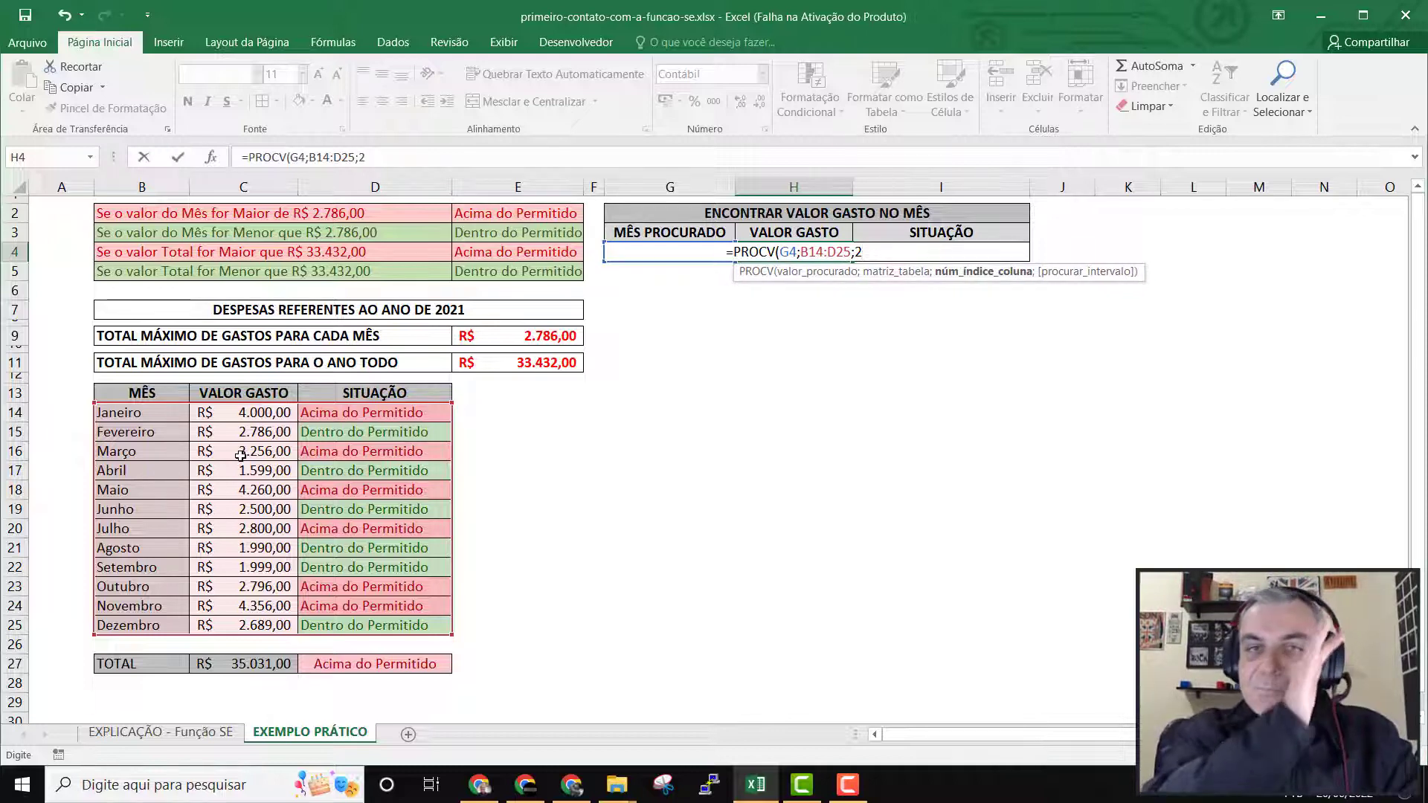
{"action": "type", "text": ";"}
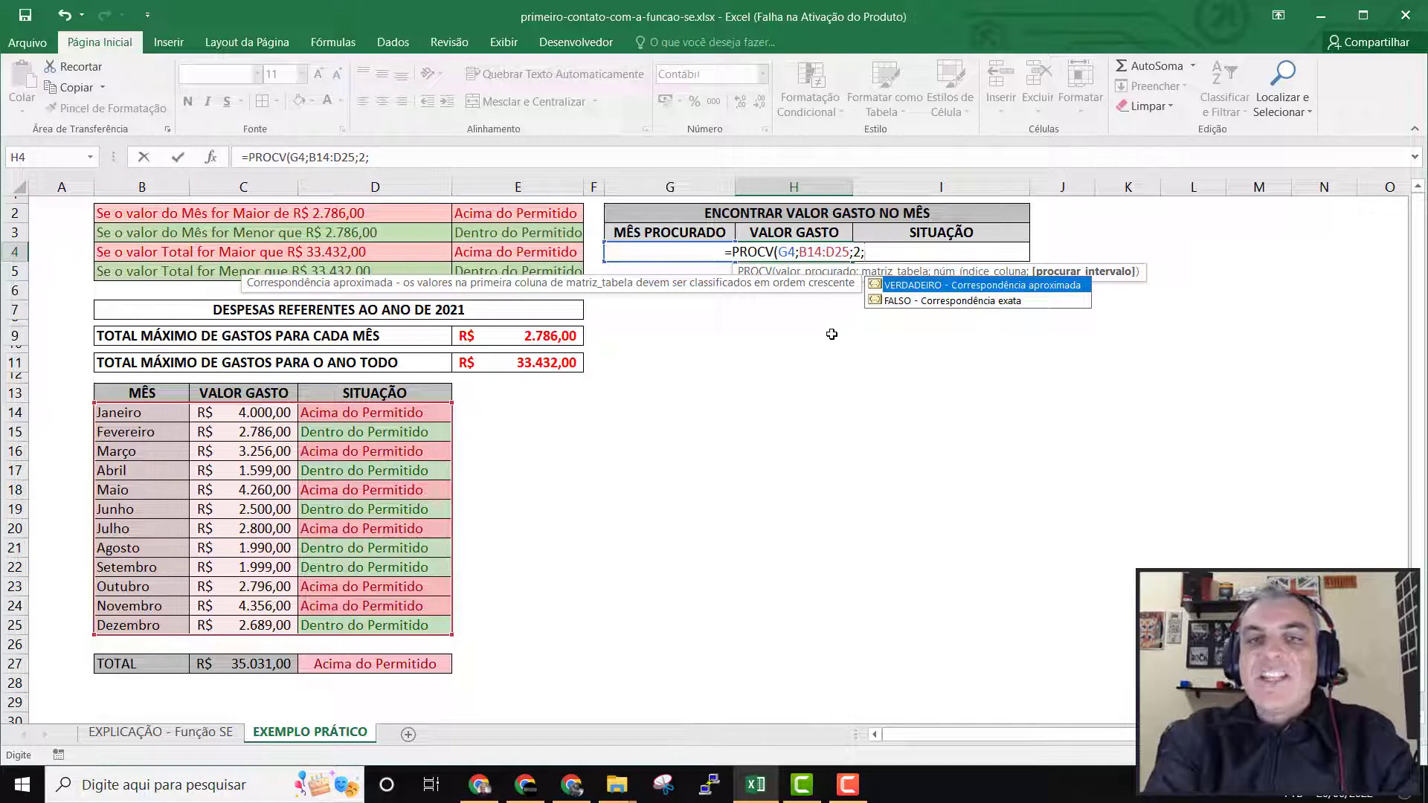
Set the match type to FALSO for an exact match and complete the formula =PROCV(G4;B14:D25;2;FALSO) in H4.
{"action": "double_click", "coordinate": [929, 302]}
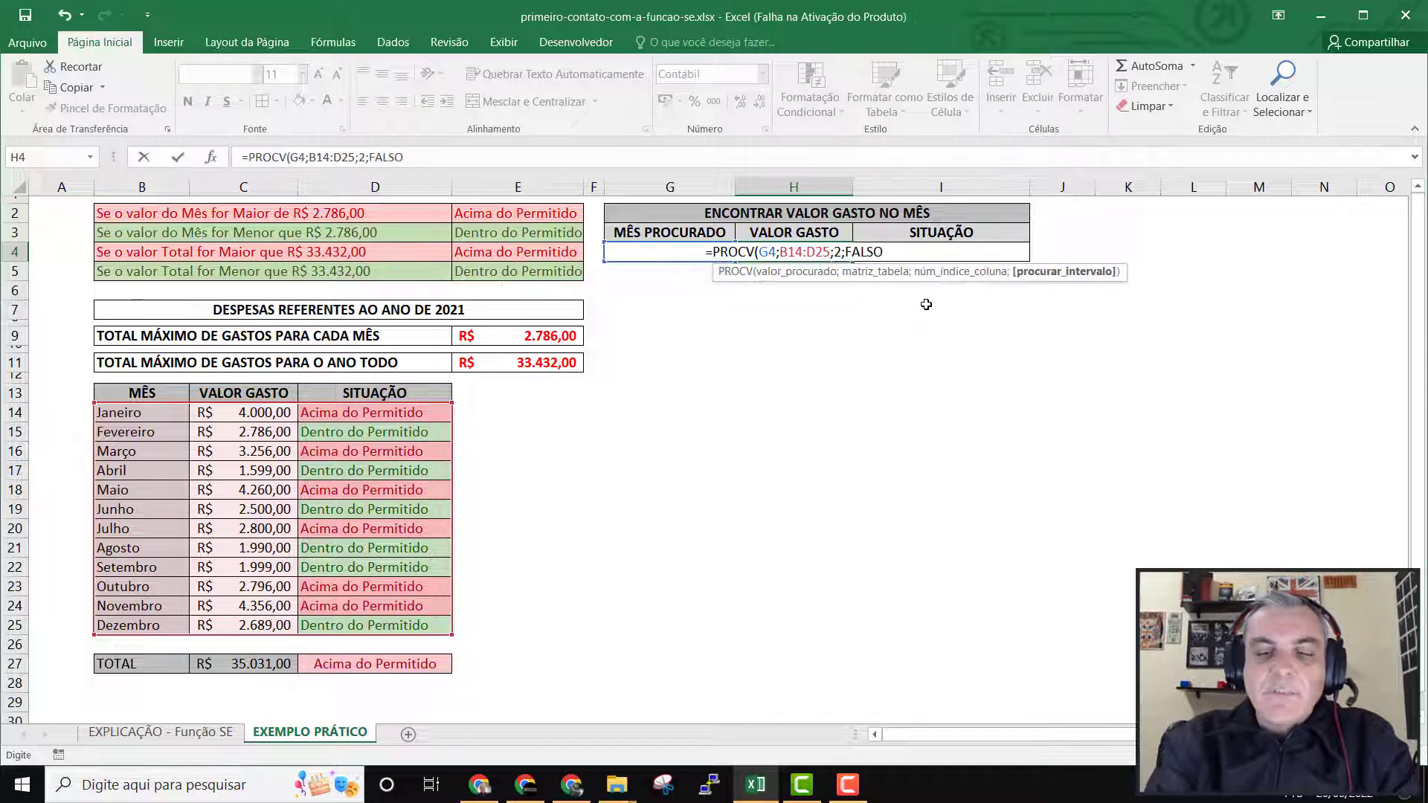
{"action": "key", "text": "BackSpace"}
{"action": "key", "text": "BackSpace"}
{"action": "key", "text": "BackSpace"}
{"action": "key", "text": "BackSpace"}
{"action": "key", "text": "BackSpace"}
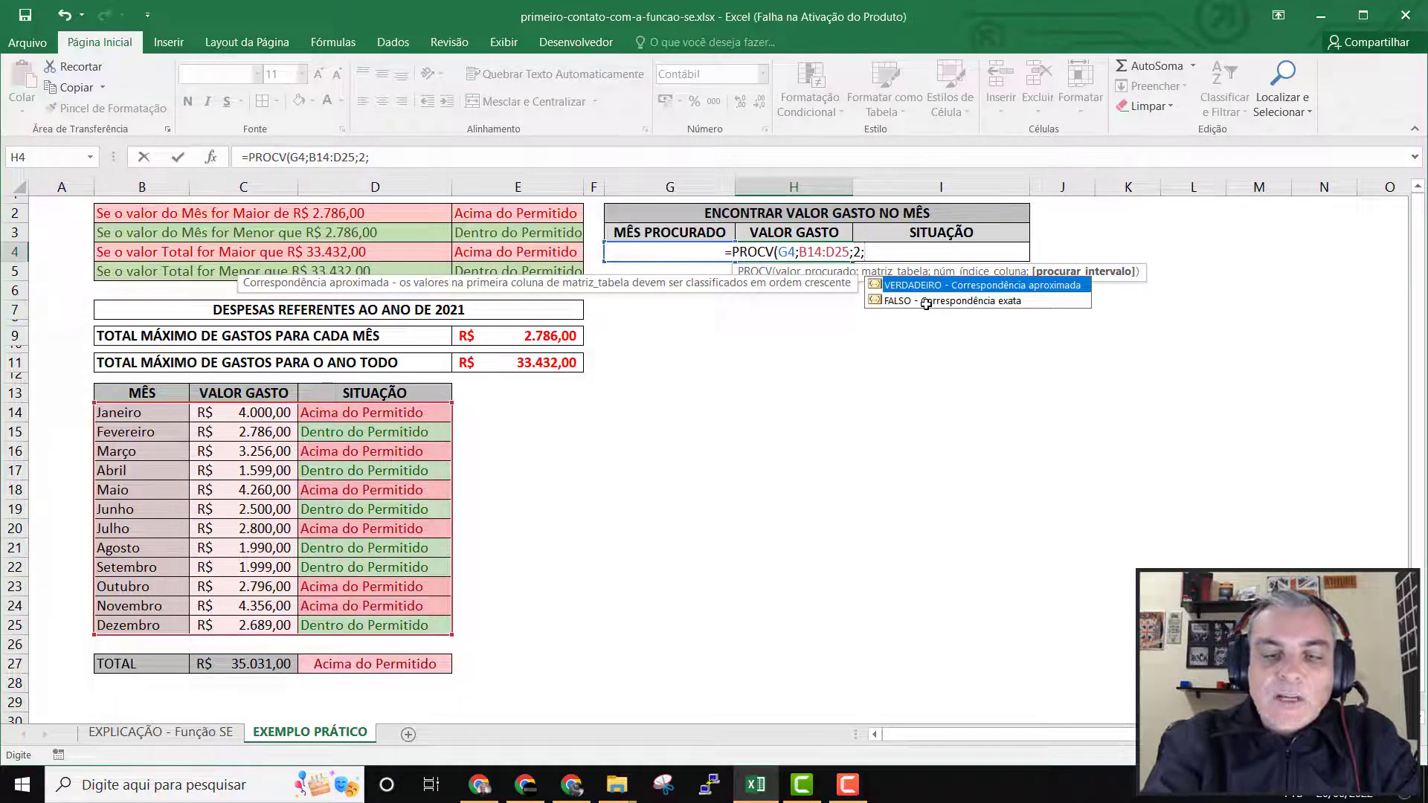
{"action": "type", "text": "0"}
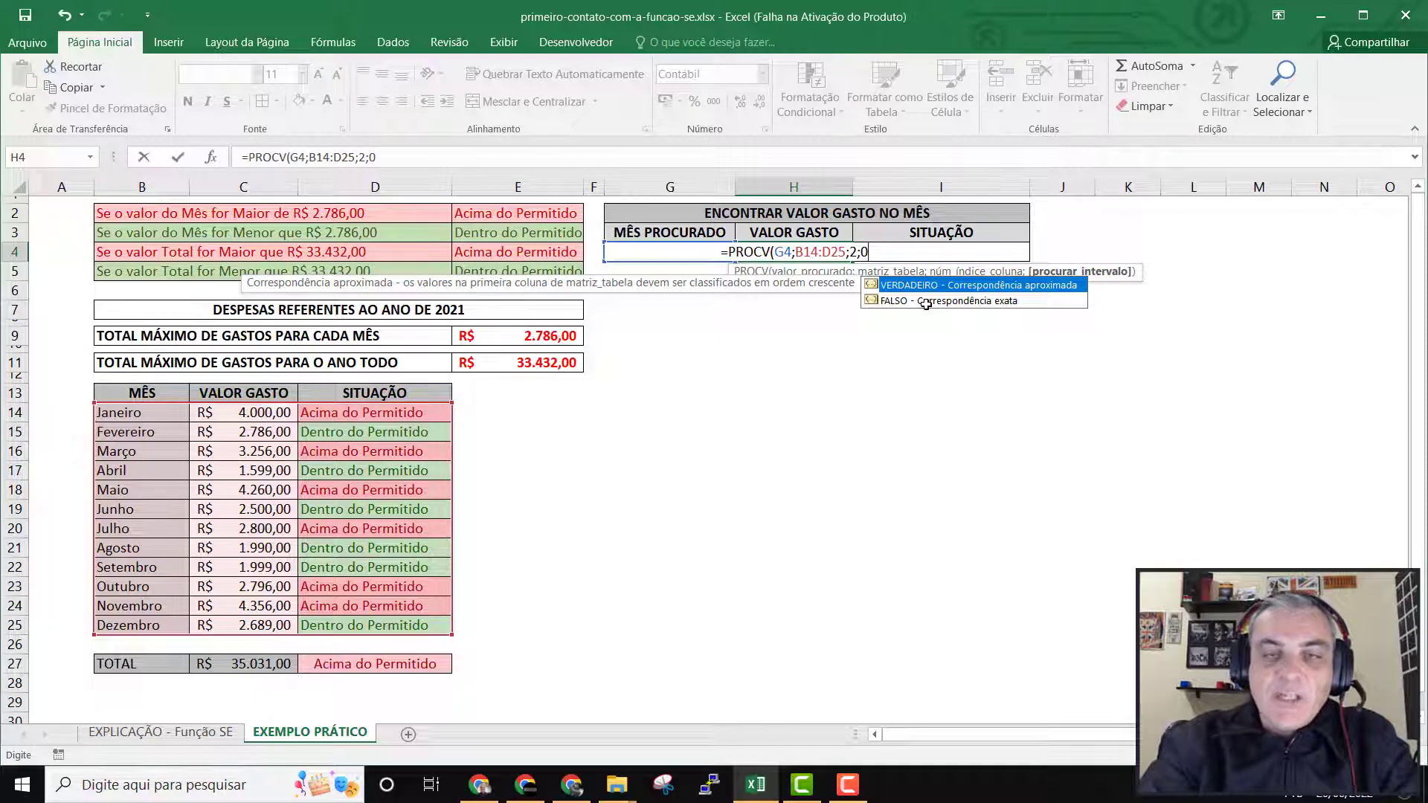
{"action": "key", "text": "BackSpace"}
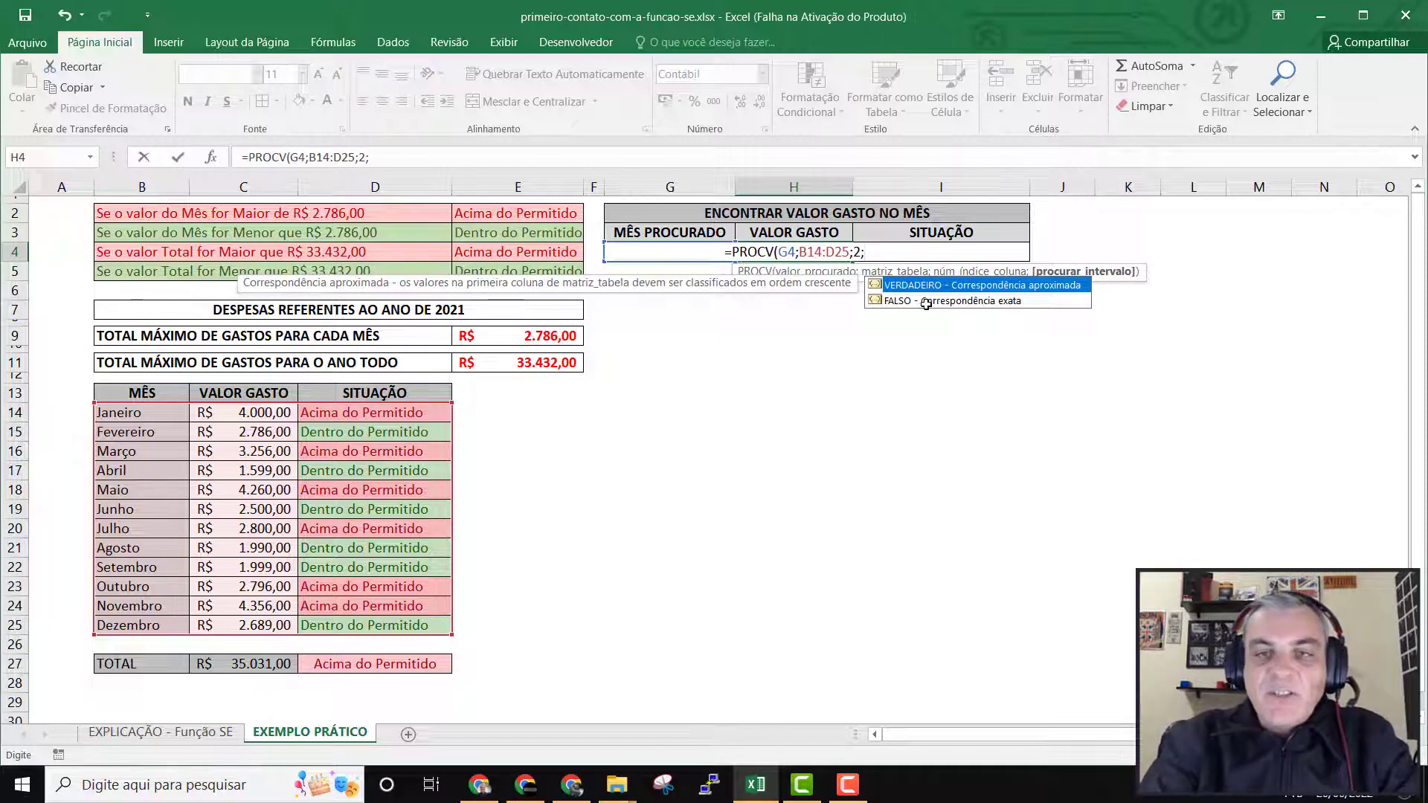
{"action": "double_click", "coordinate": [926, 301]}
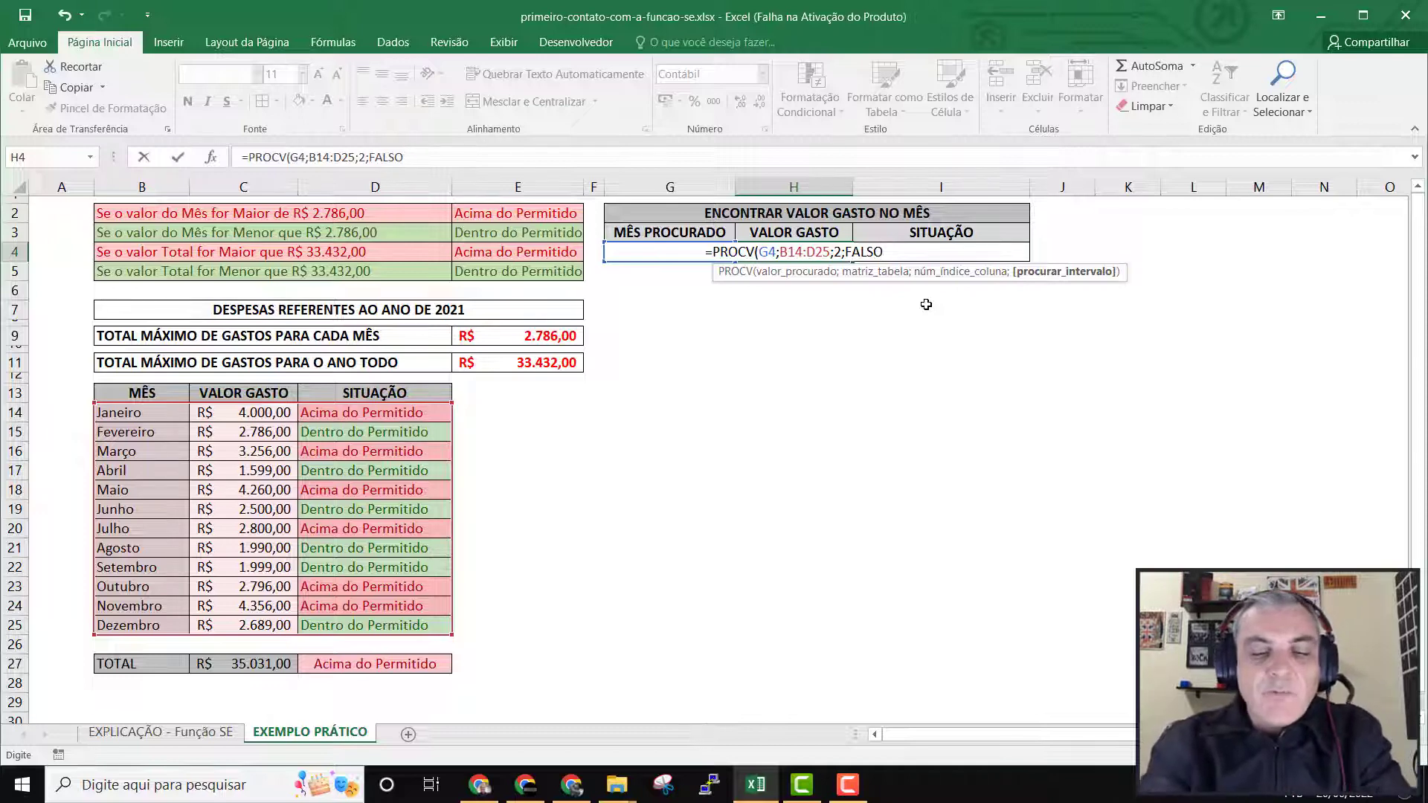
{"action": "type", "text": ")"}
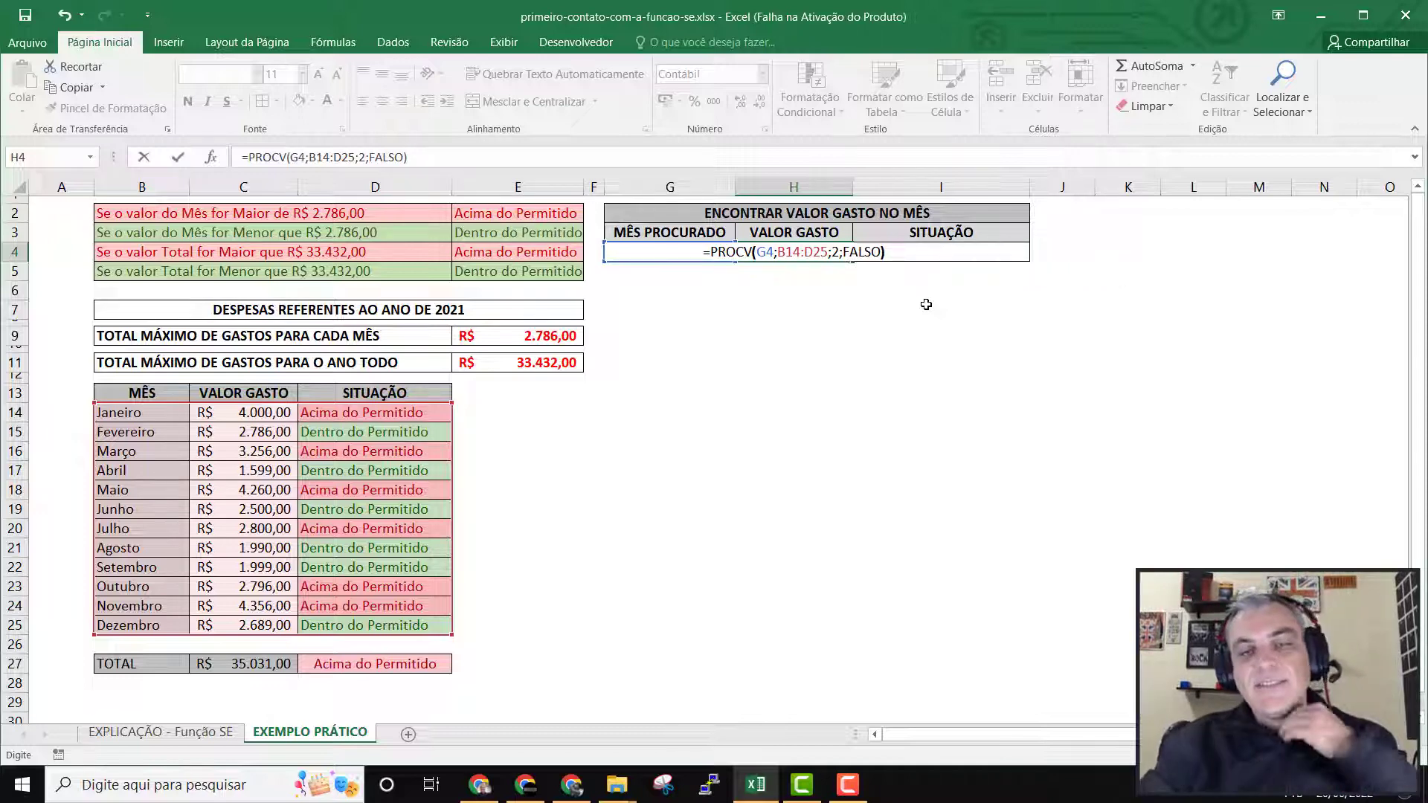
{"action": "key", "text": "Return"}
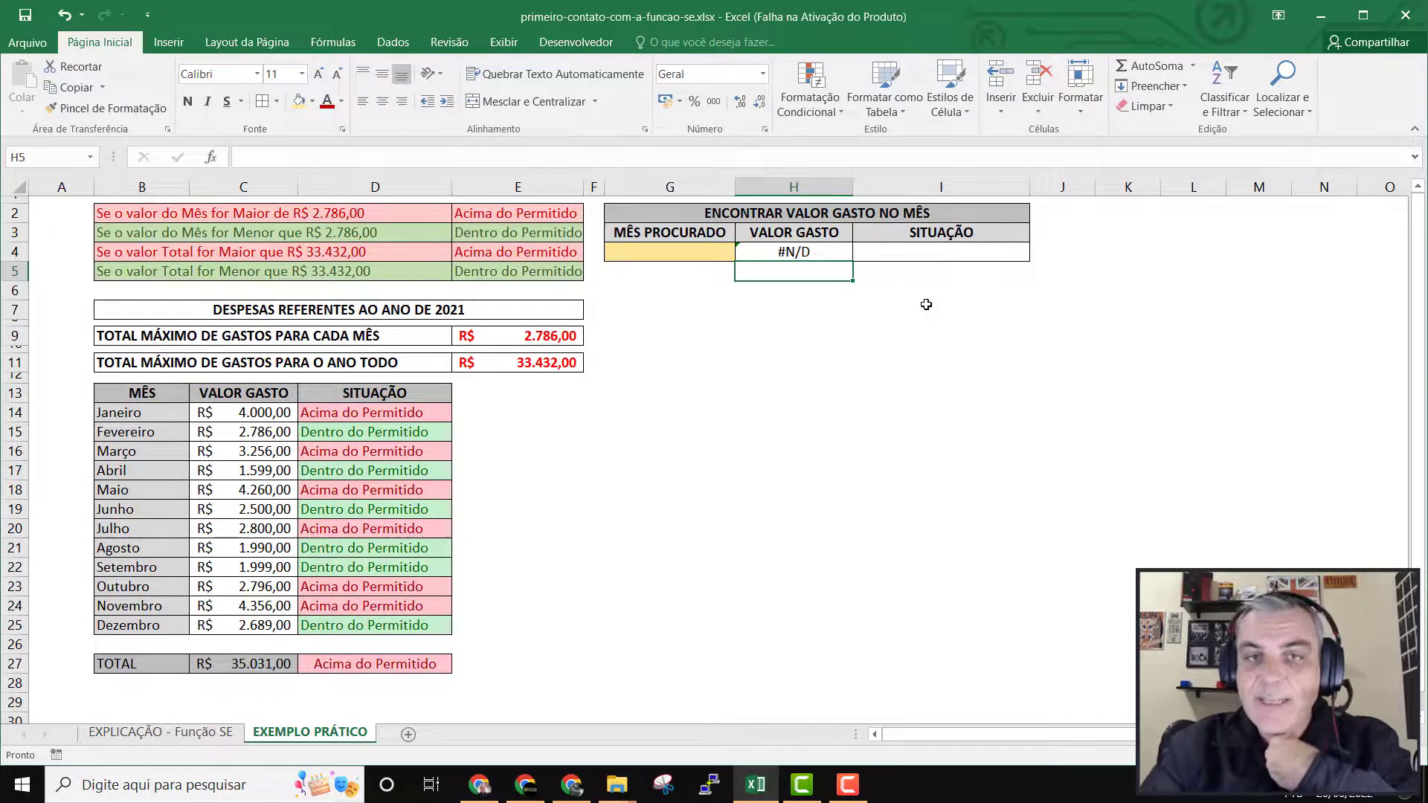
Enter Janeiro as the searched month in G4 to test the amount lookup.
{"action": "key", "text": "Up"}
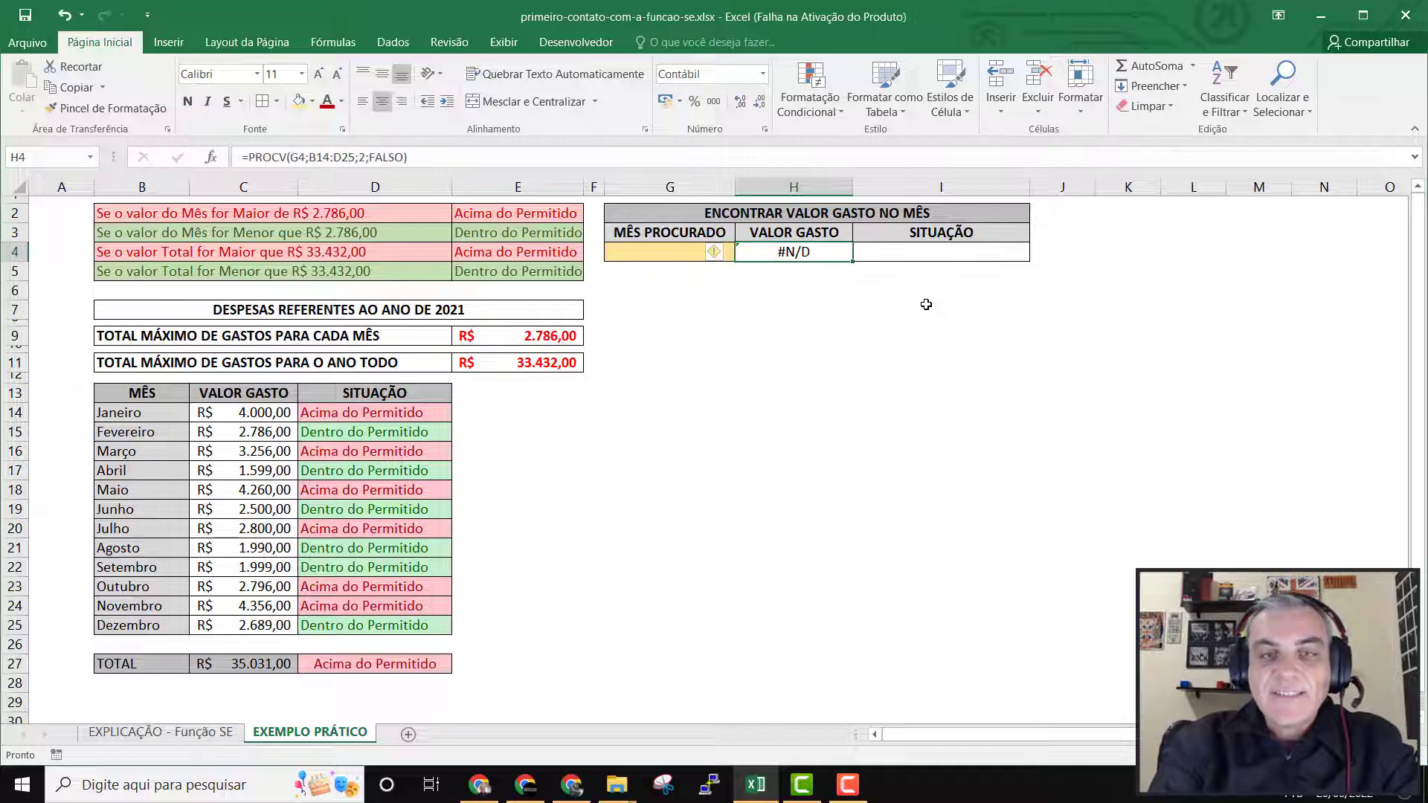
{"action": "key", "text": "Left"}
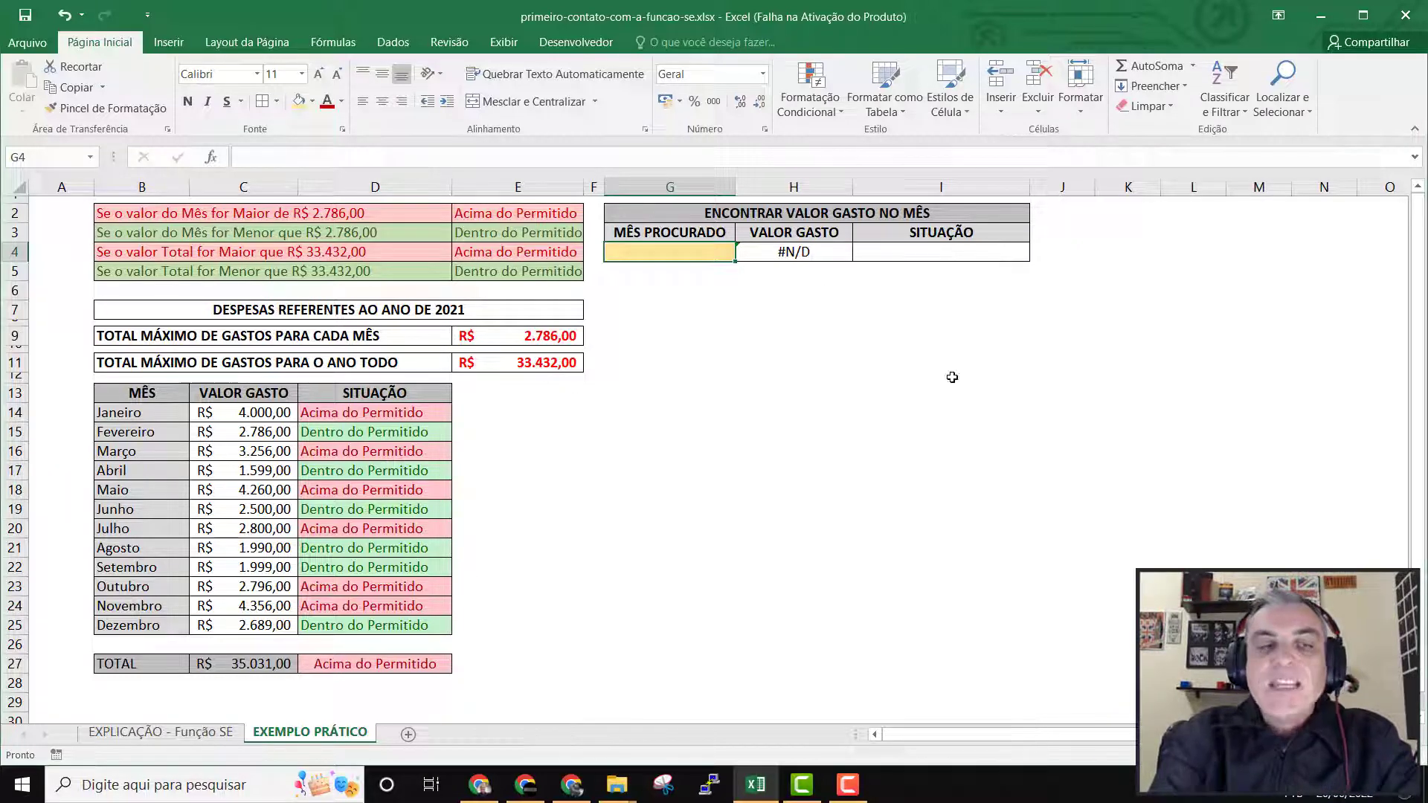
{"action": "type", "text": "J"}
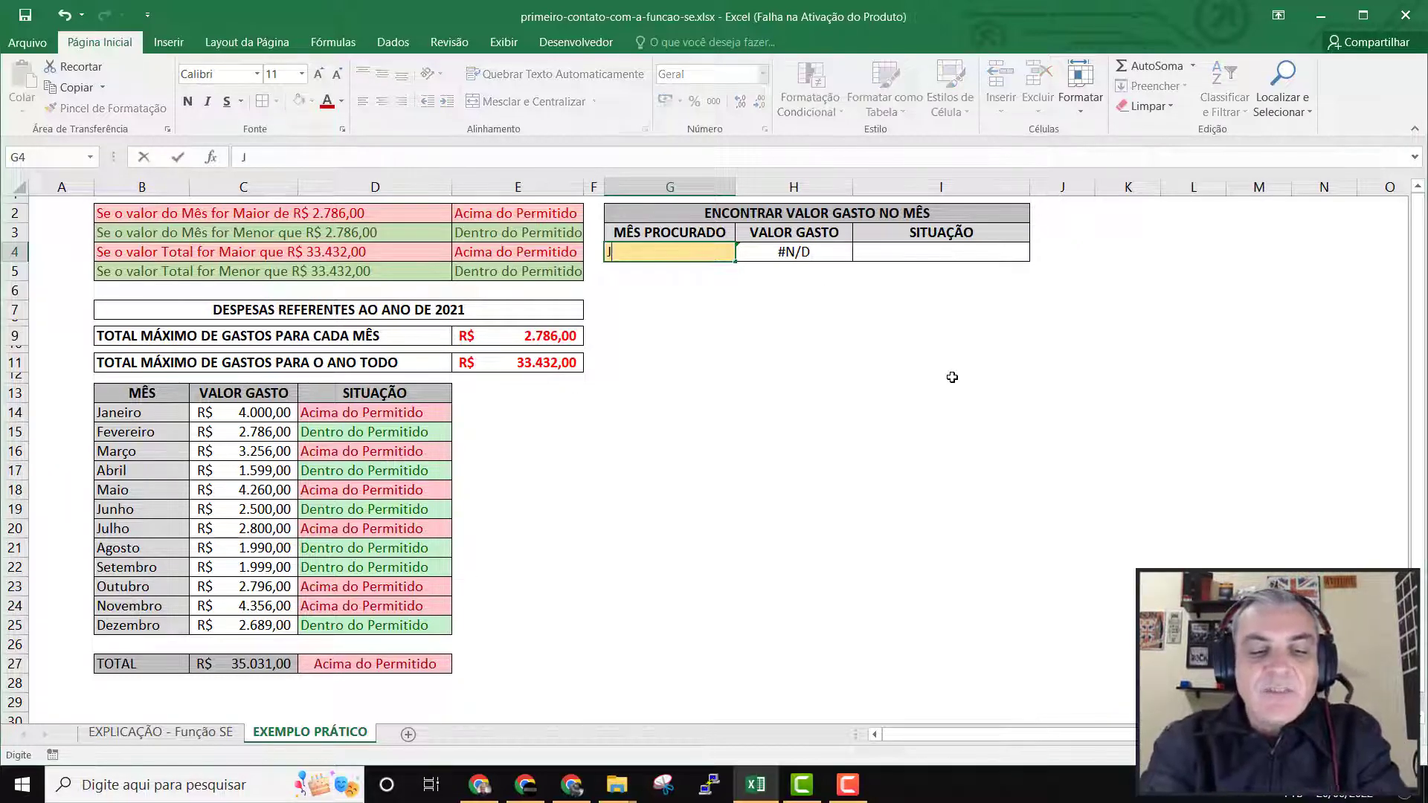
{"action": "type", "text": "aneiro"}
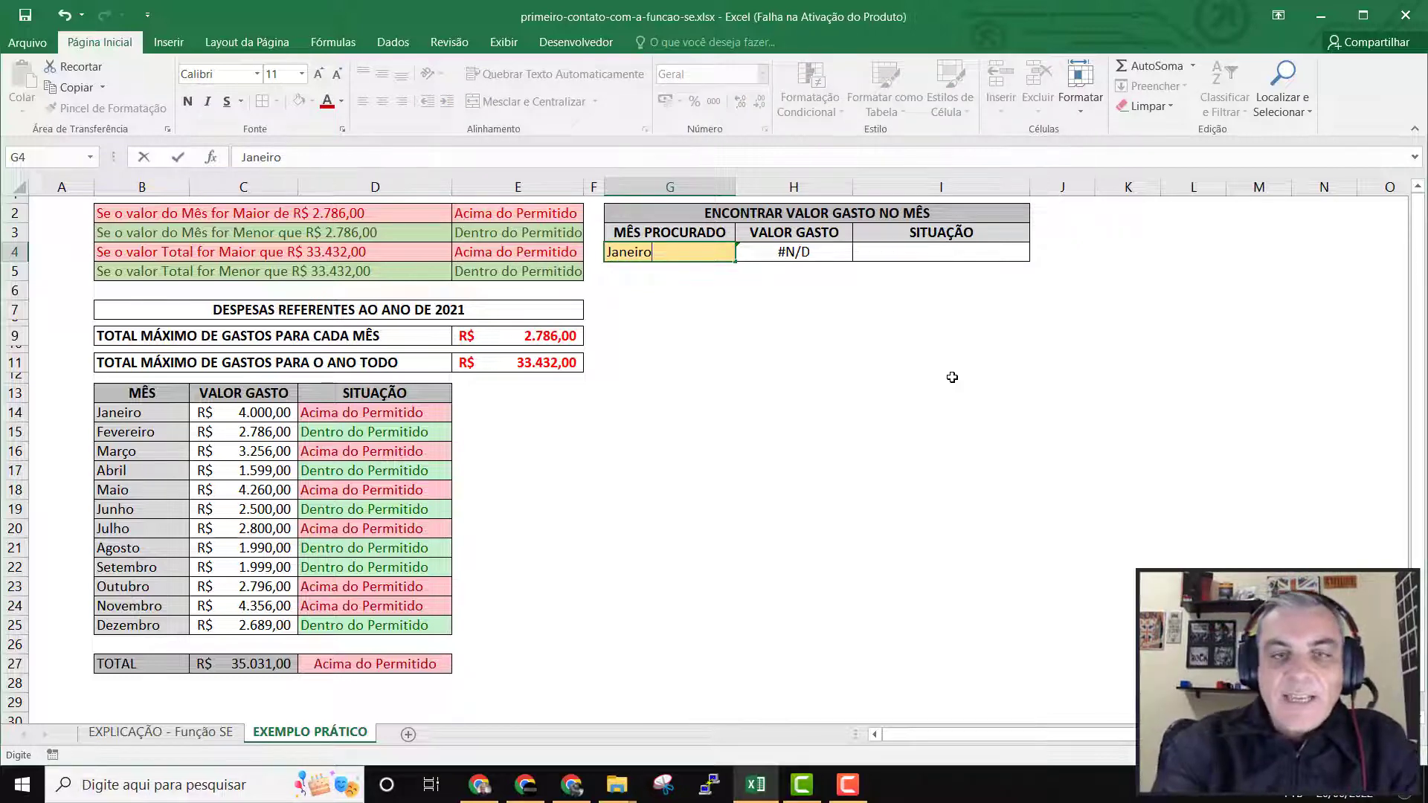
{"action": "key", "text": "Return"}
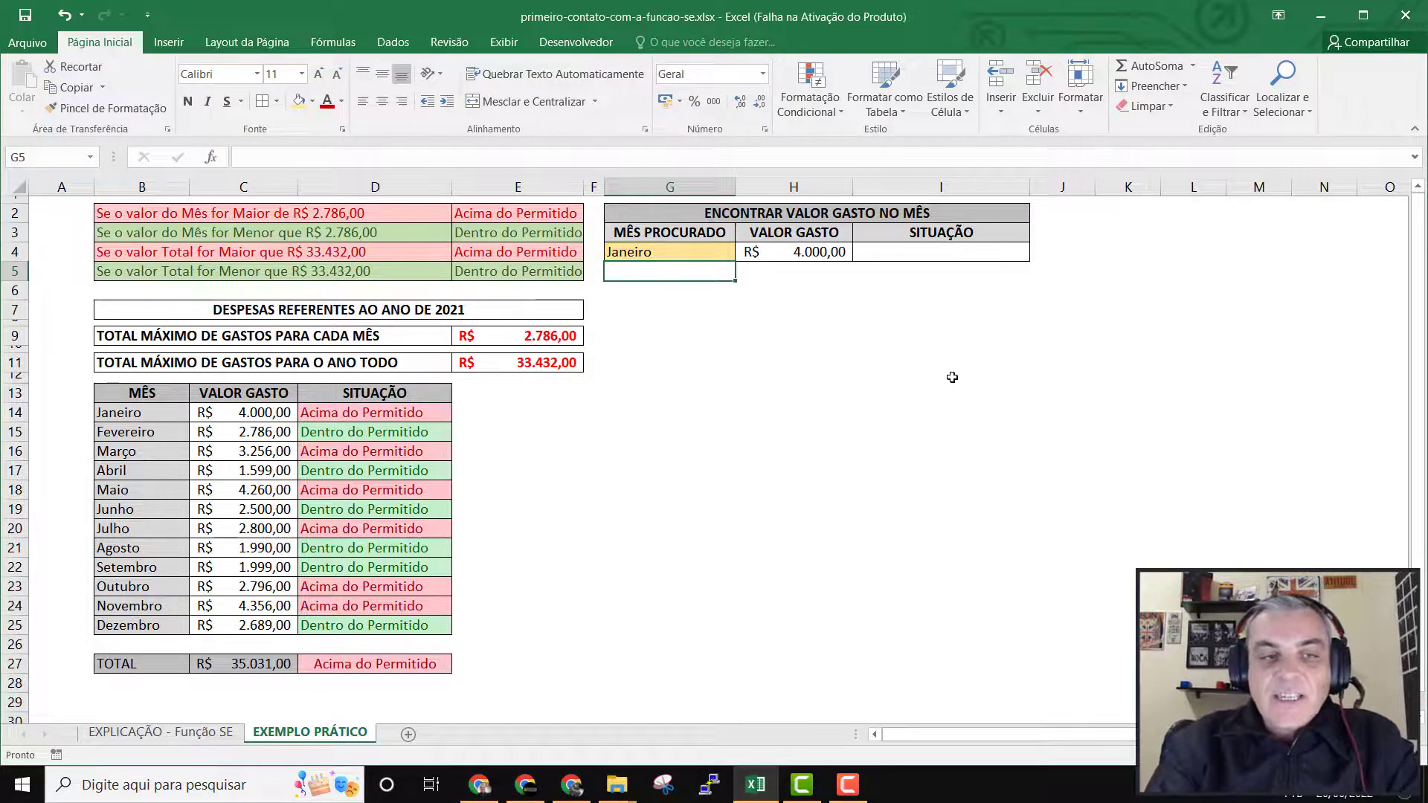
Change the searched month in G4 to Abril and check the returned amount against the Abril row of the expense table.
{"action": "key", "text": "Up"}
{"action": "type", "text": "Abril"}
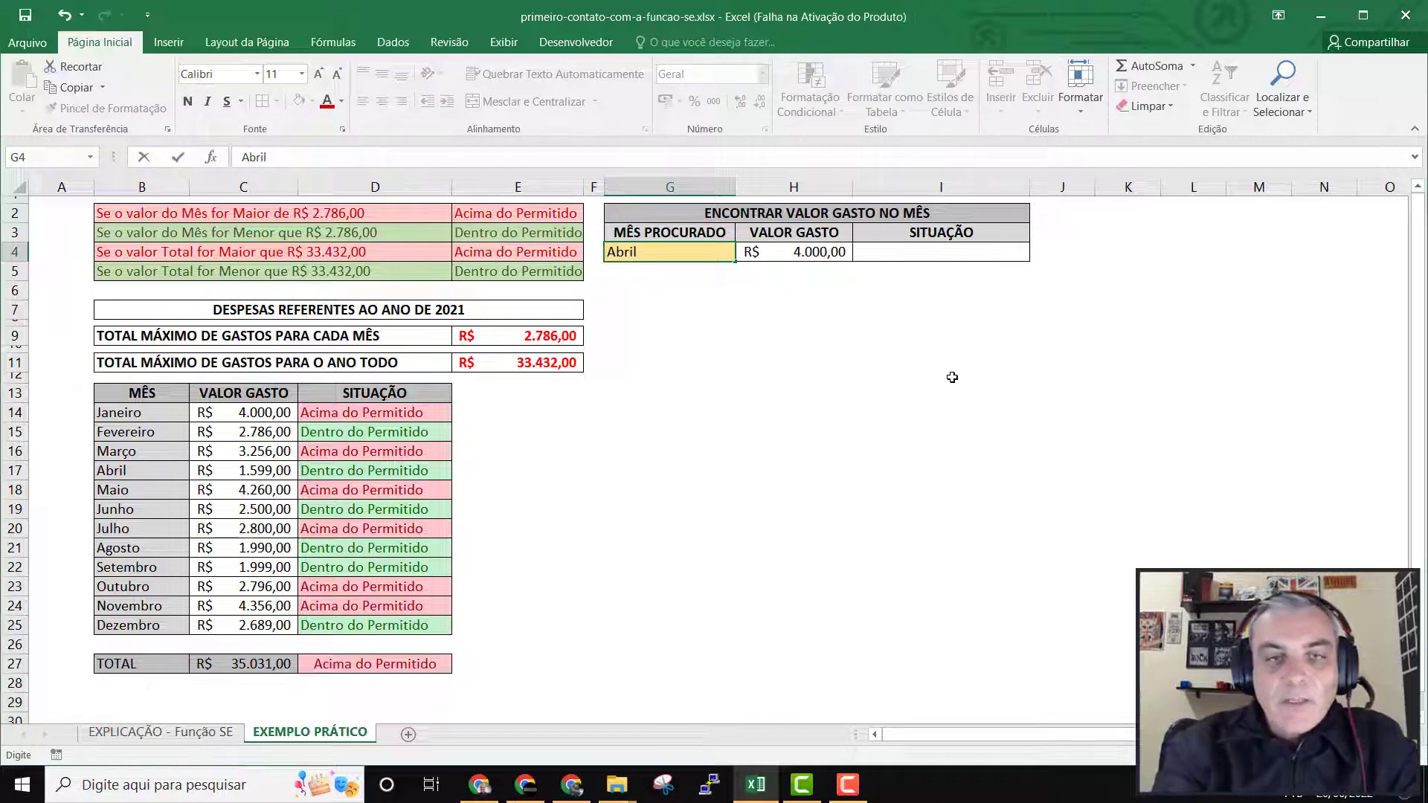
{"action": "key", "text": "Return"}
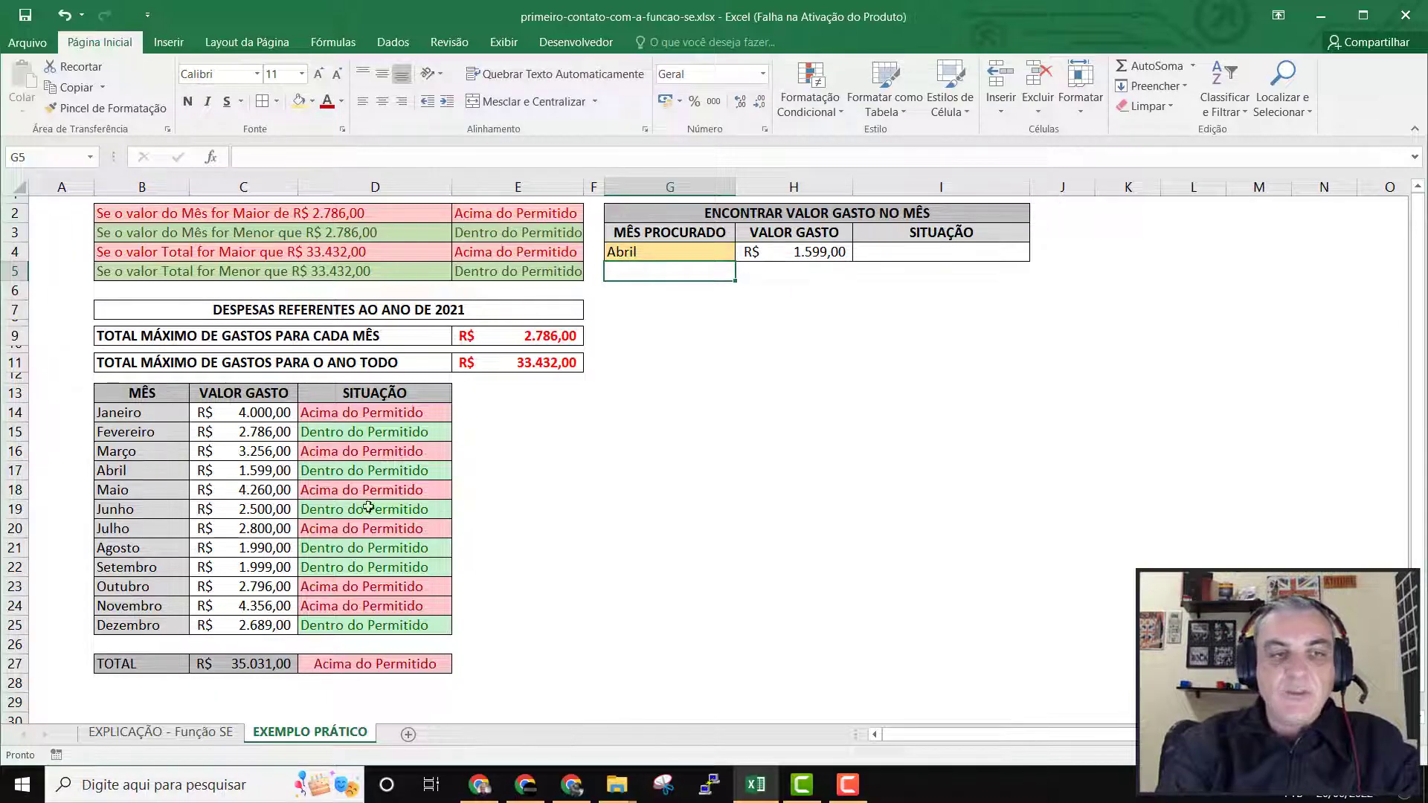
{"action": "left_click", "coordinate": [135, 471]}
{"action": "left_click_drag", "start_coordinate": [135, 472], "coordinate": [227, 472]}
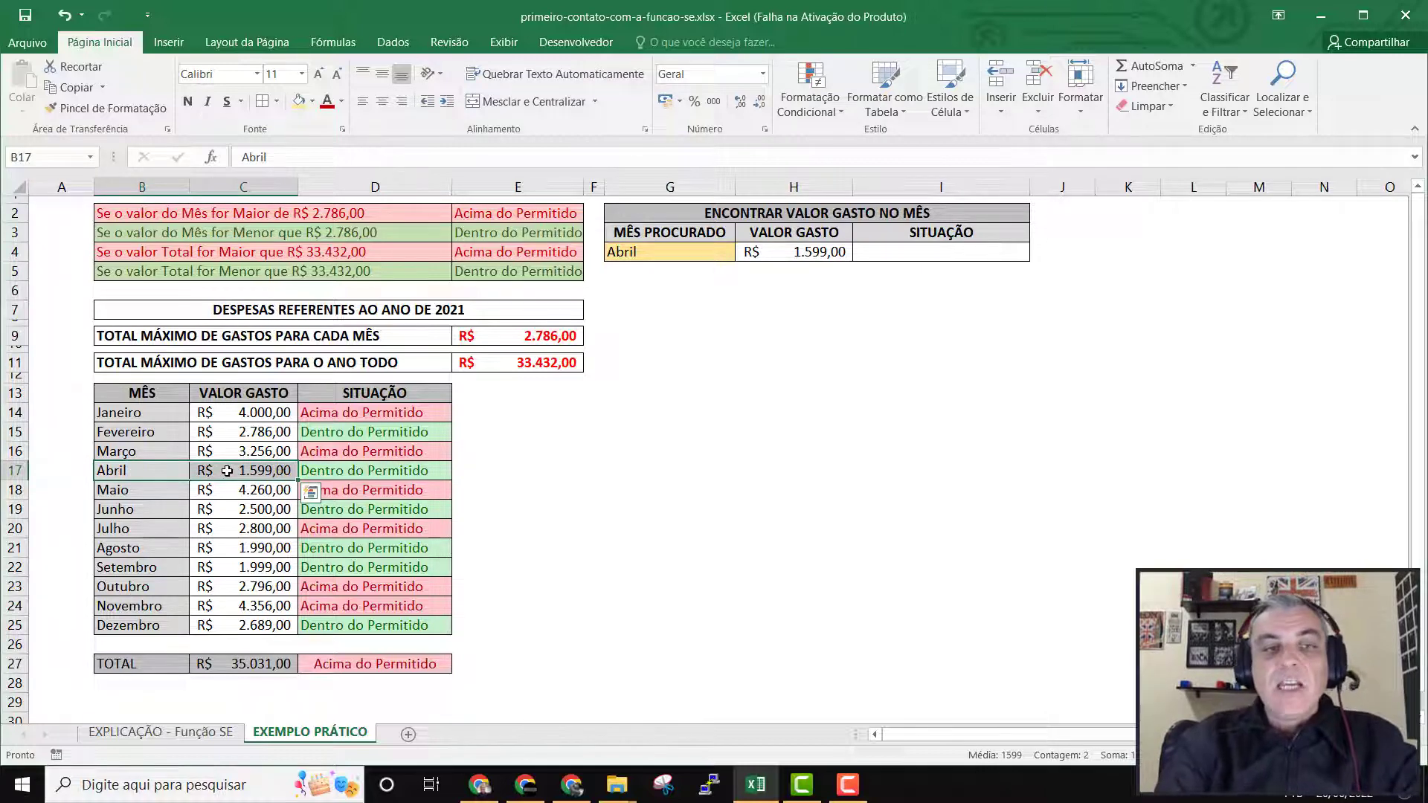
{"action": "left_click", "coordinate": [829, 251]}
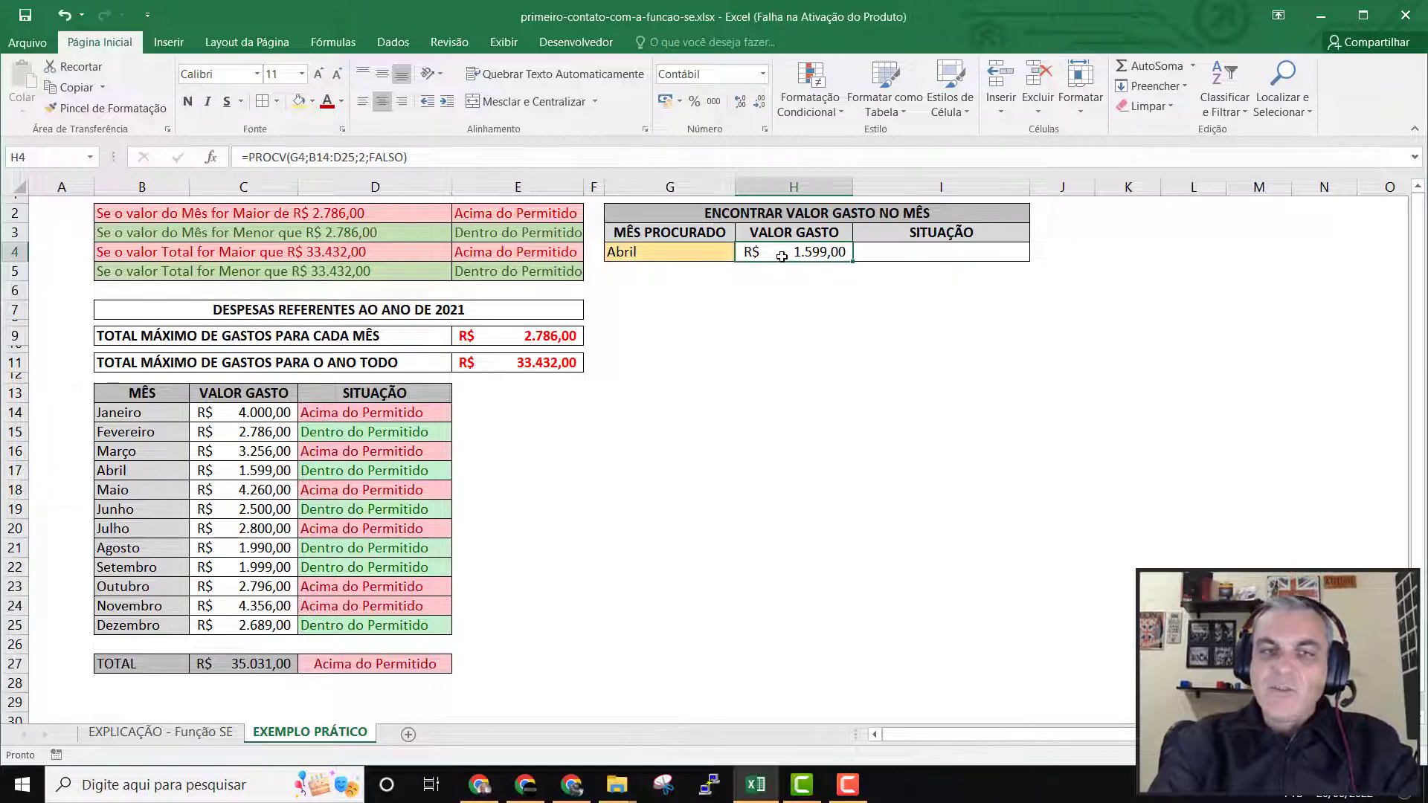
Start a PROCV formula in the SITUAÇÃO cell I4 with G4 as the lookup value.
{"action": "left_click", "coordinate": [887, 255]}
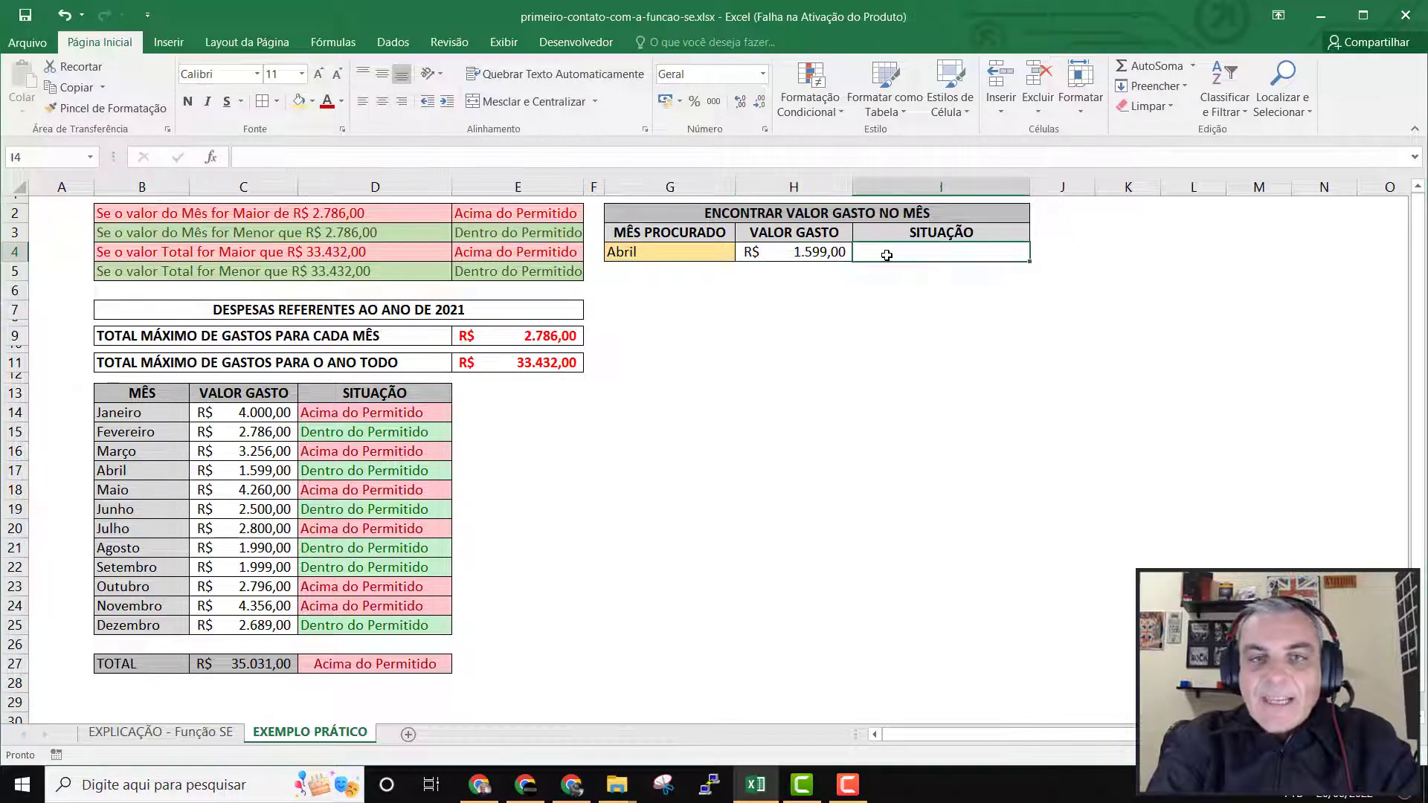
{"action": "left_click", "coordinate": [818, 252]}
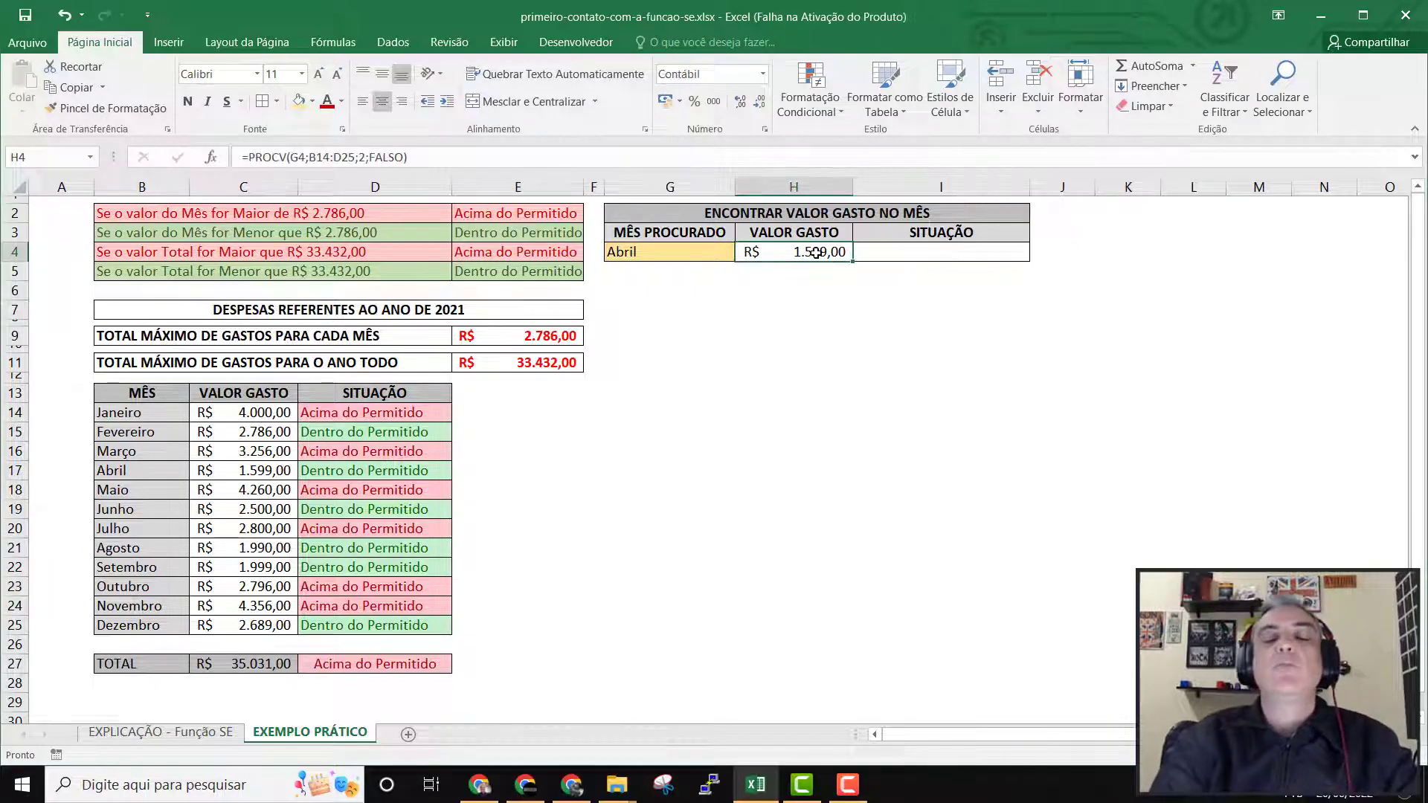
{"action": "left_click", "coordinate": [921, 253]}
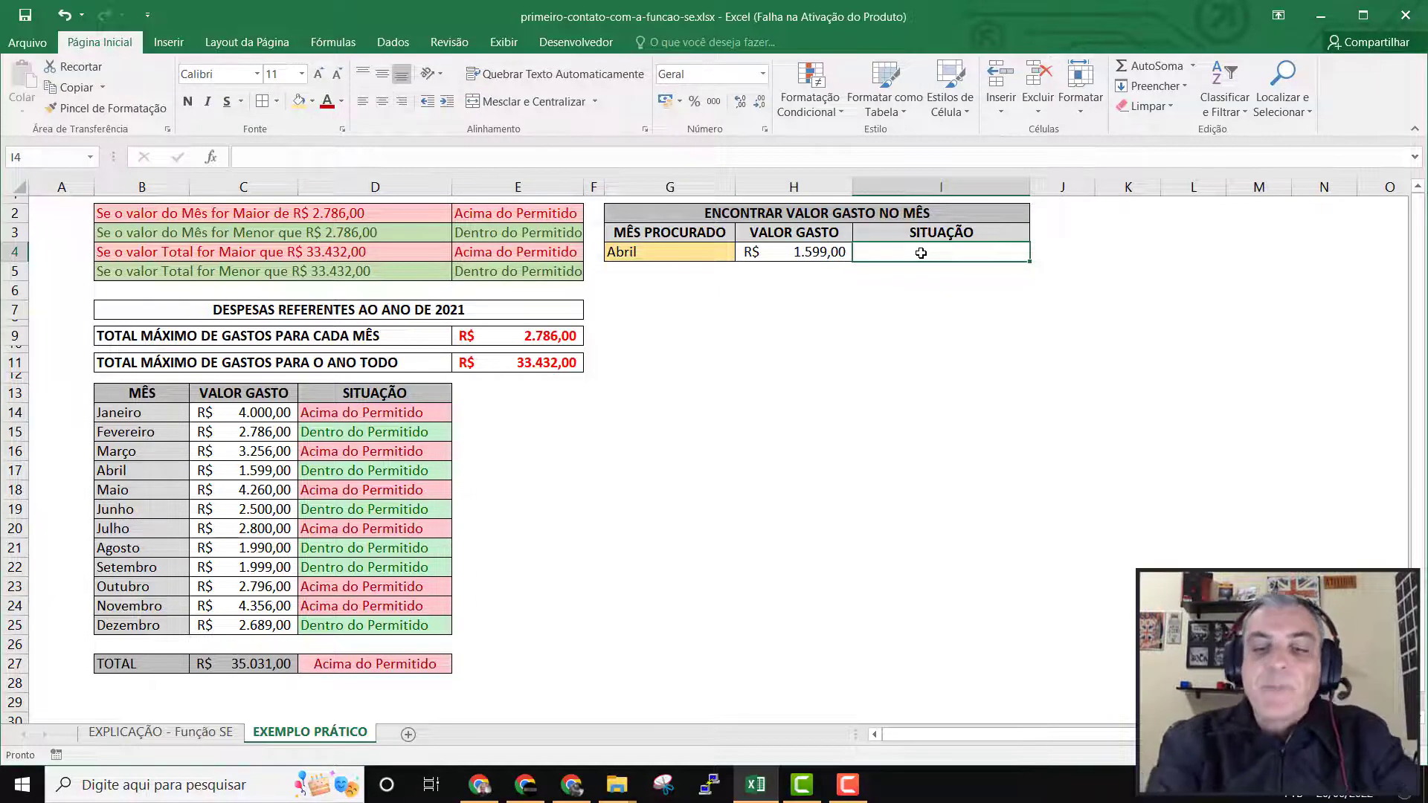
{"action": "type", "text": "=PR"}
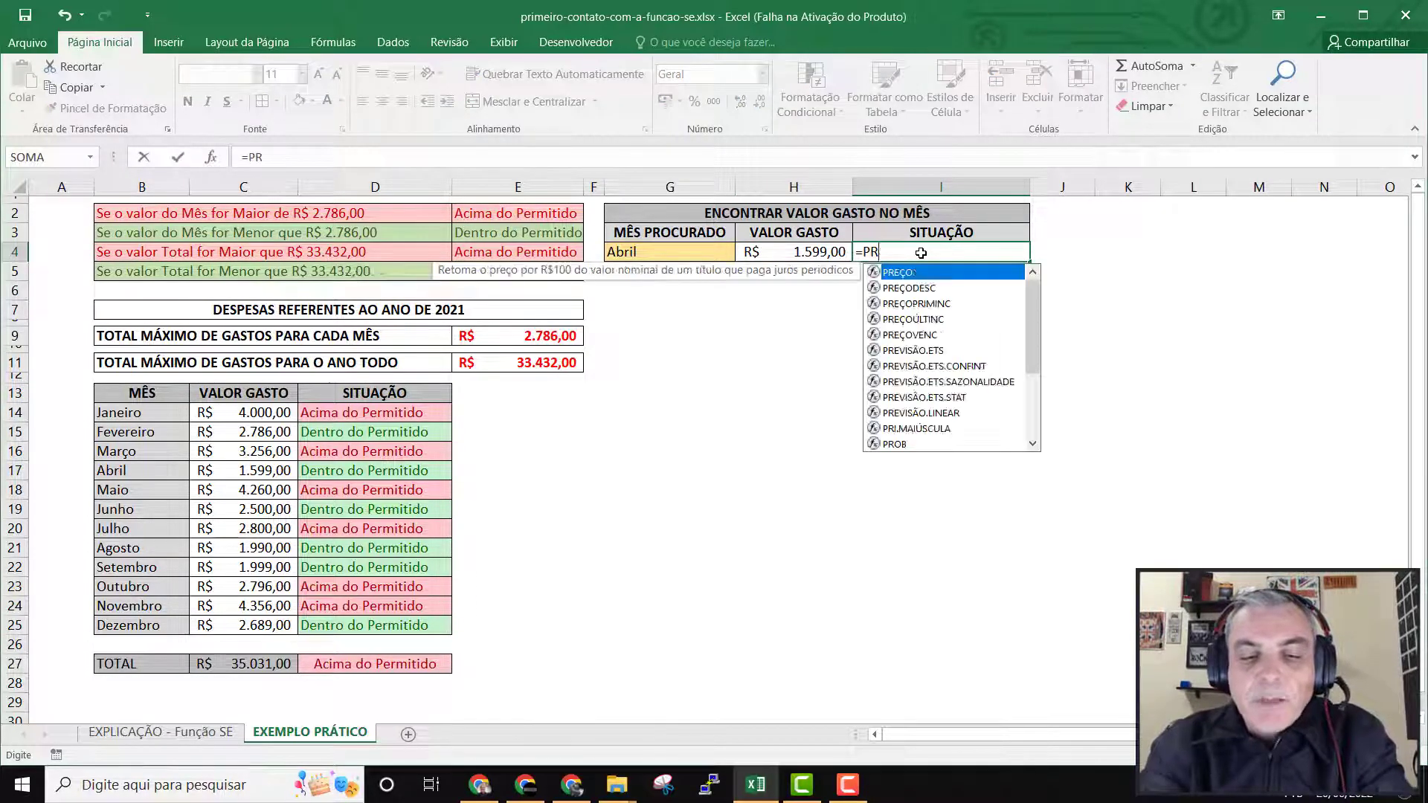
{"action": "type", "text": "OCV("}
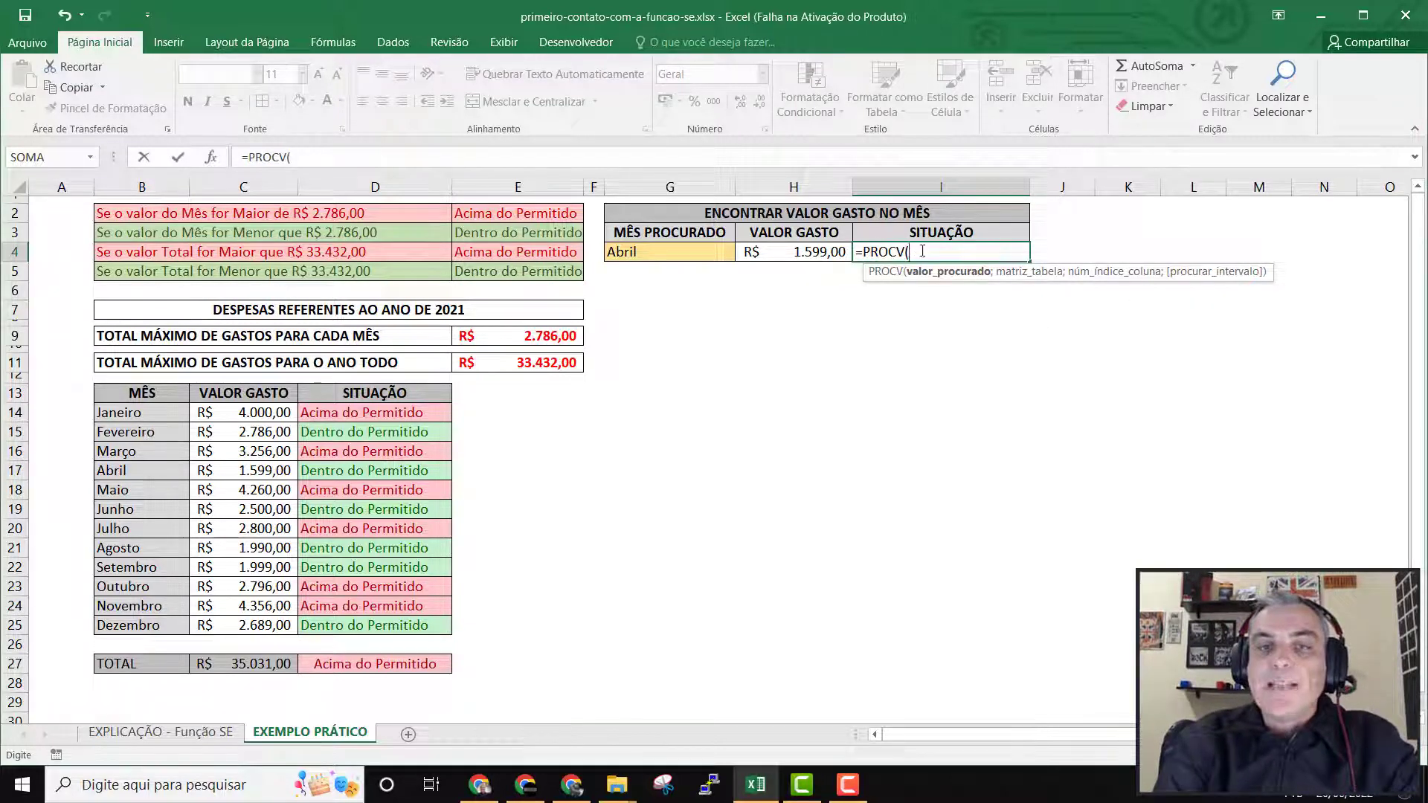
{"action": "left_click", "coordinate": [659, 252]}
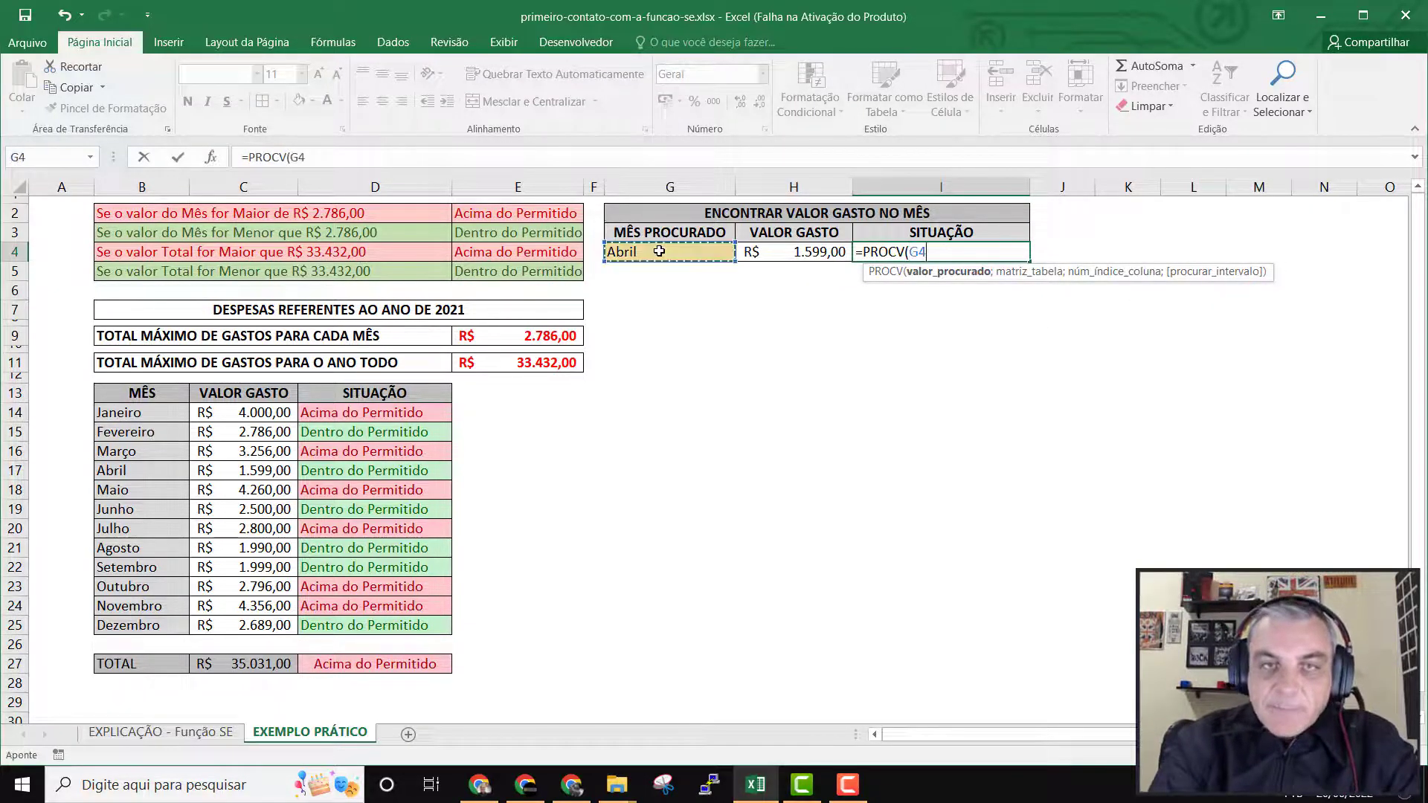
{"action": "type", "text": ";"}
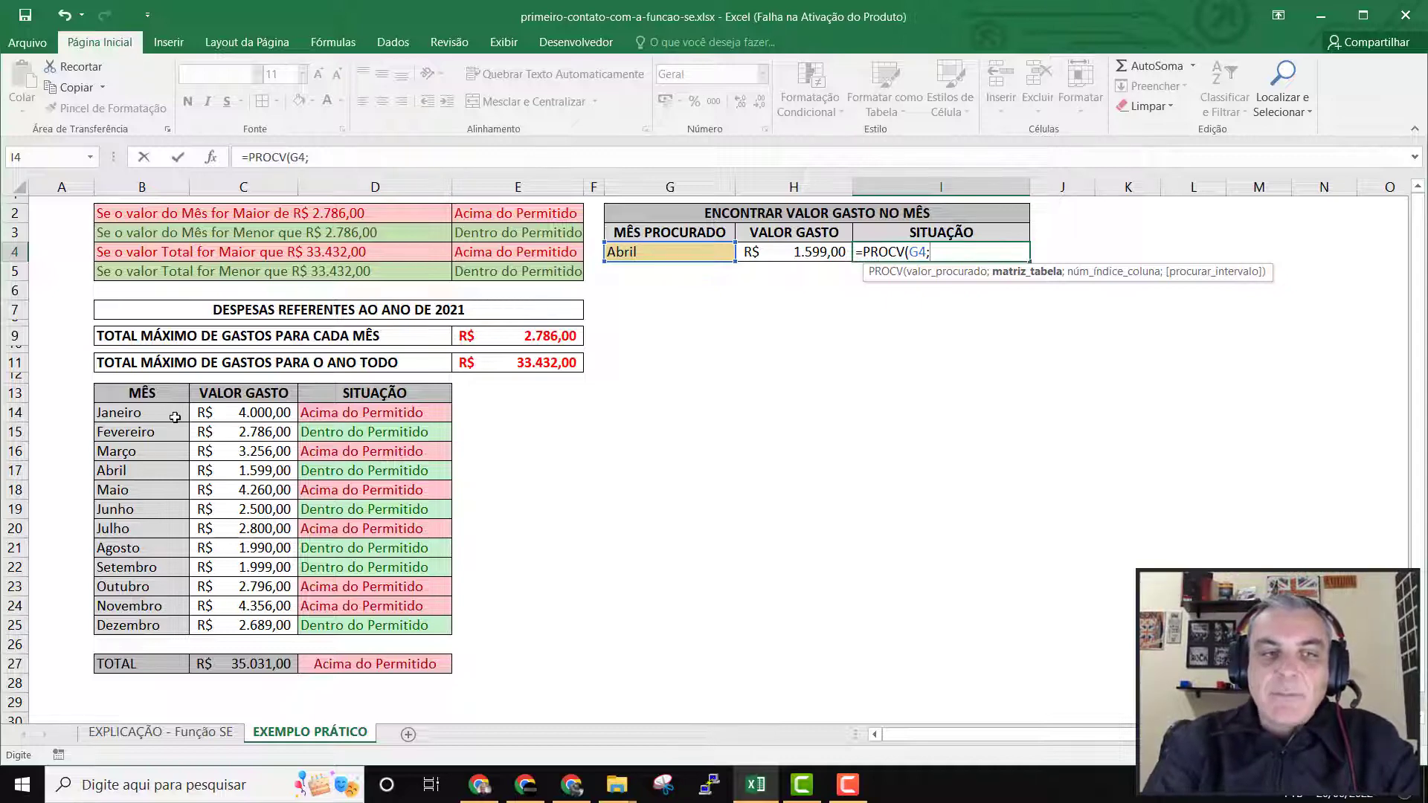
Complete the I4 formula as =PROCV(G4;B14:D25;3;FALSO) to return the exact match from the SITUAÇÃO column.
{"action": "left_click_drag", "start_coordinate": [166, 416], "coordinate": [447, 628]}
{"action": "type", "text": ";"}
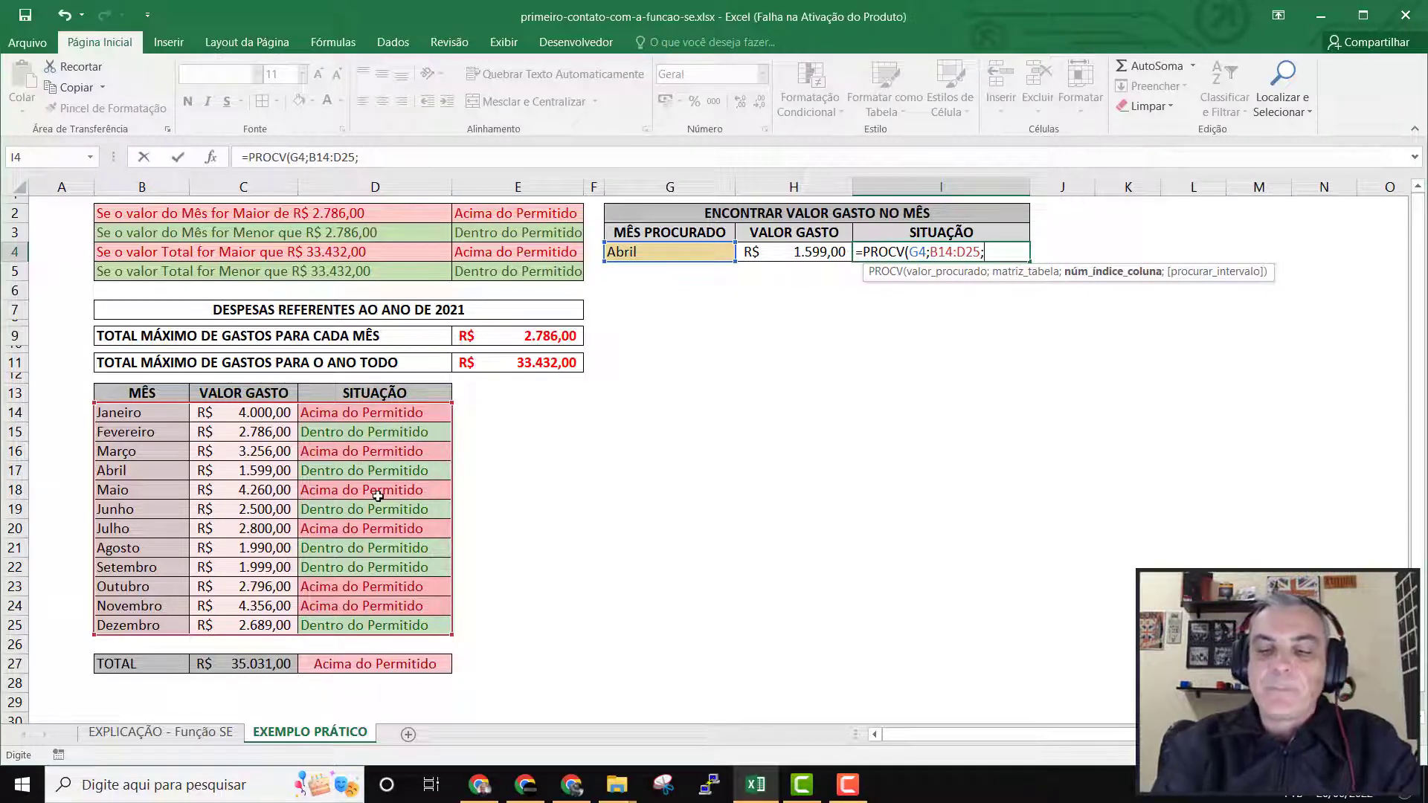
{"action": "type", "text": ";"}
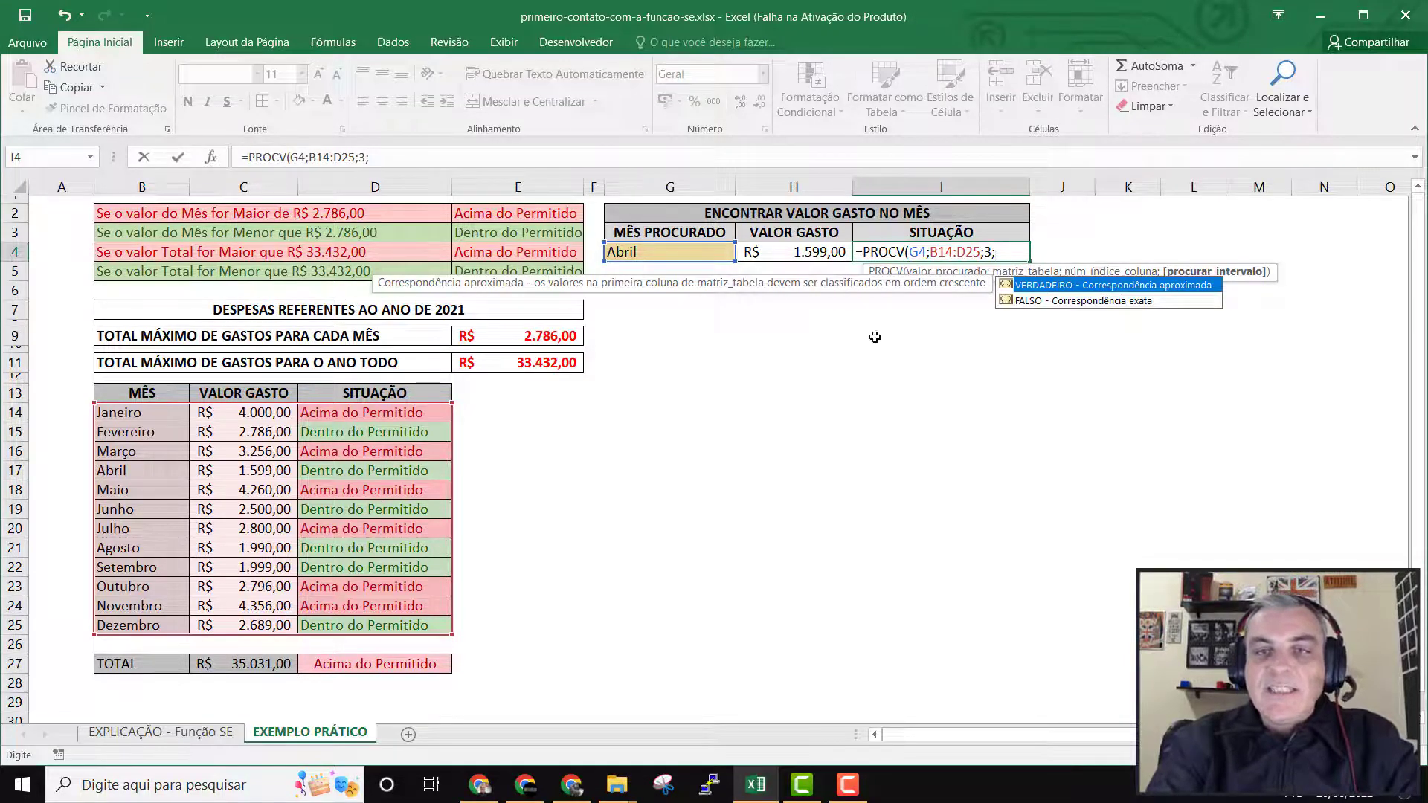
{"action": "double_click", "coordinate": [1057, 300]}
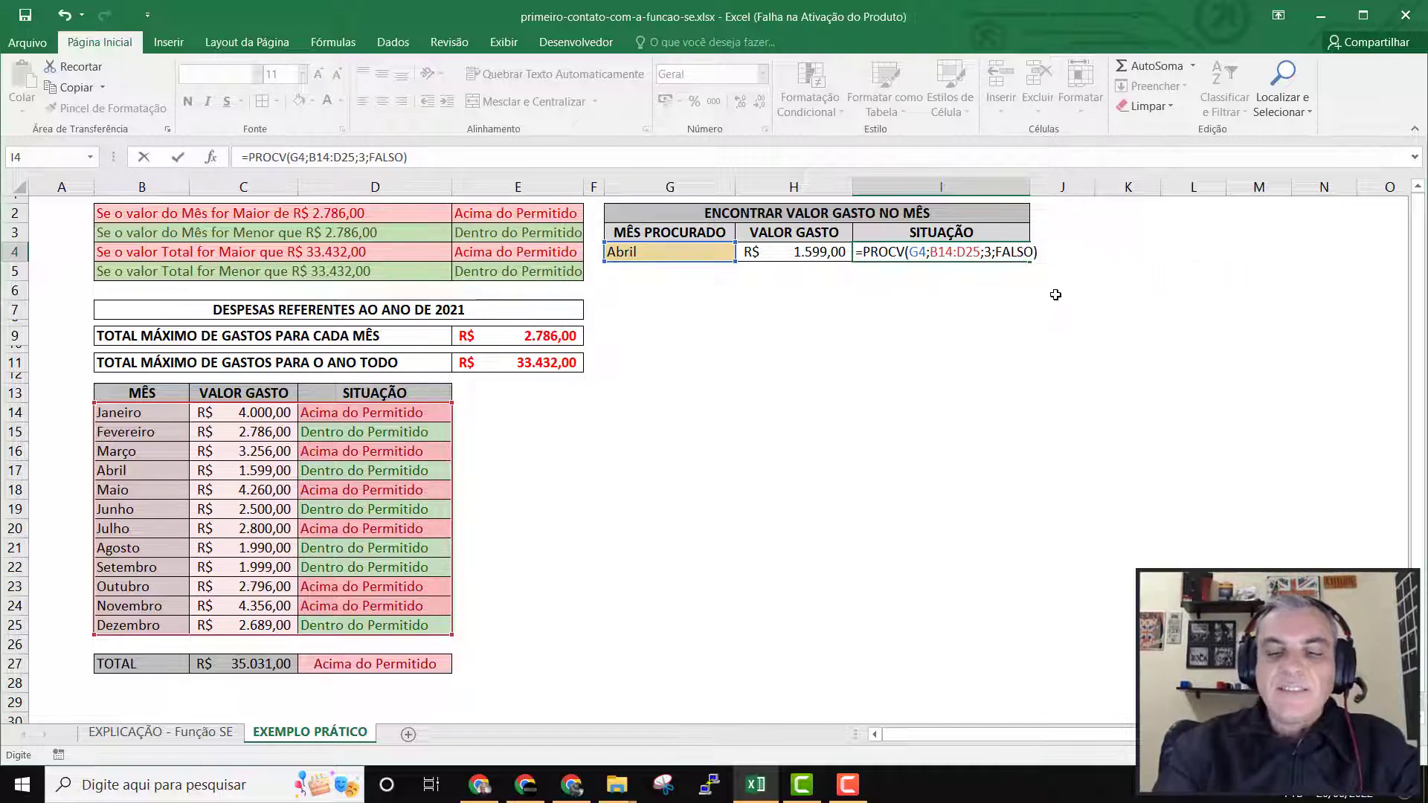
{"action": "key", "text": "Return"}
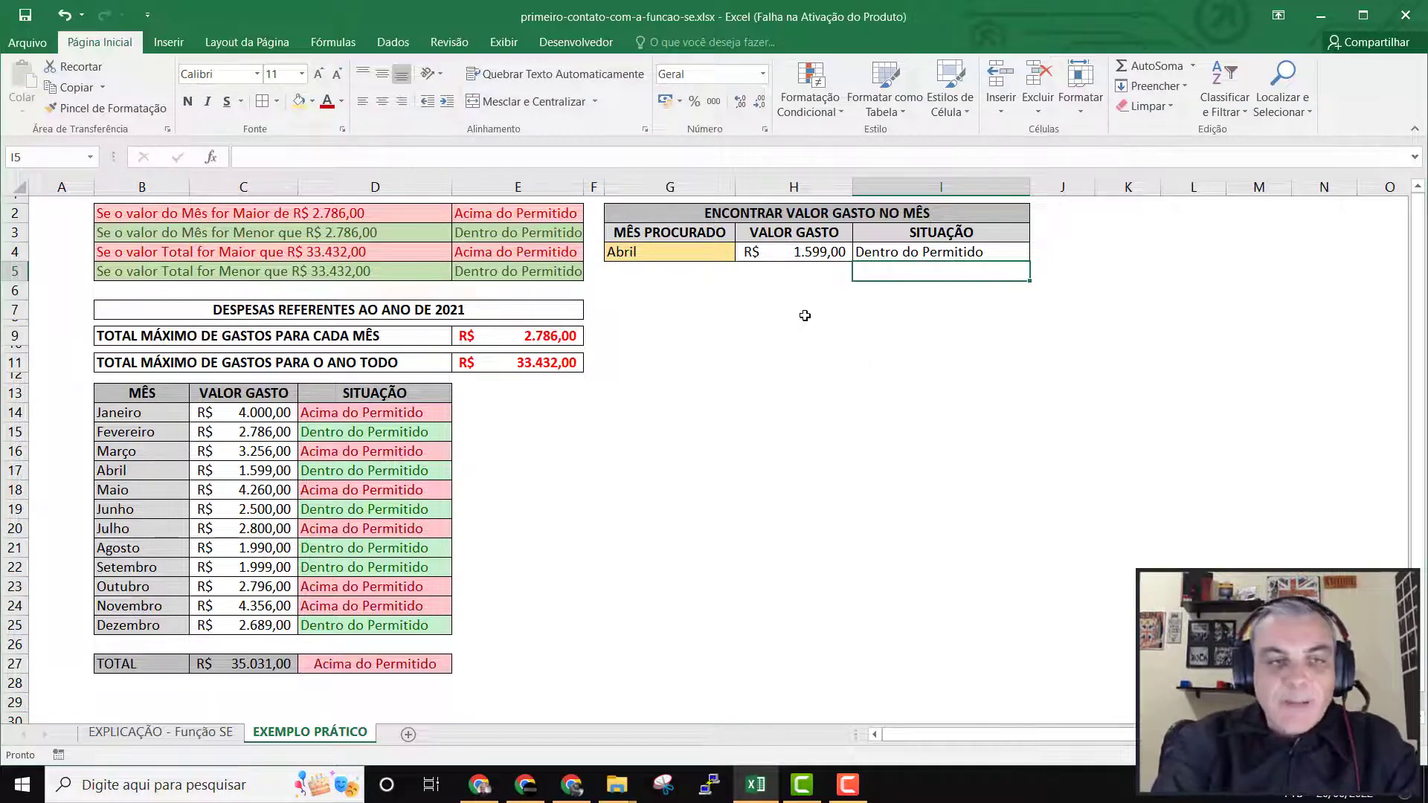
Compare the returned amount and status with the Abril row, B17:D17, of the expense table.
{"action": "left_click", "coordinate": [140, 472]}
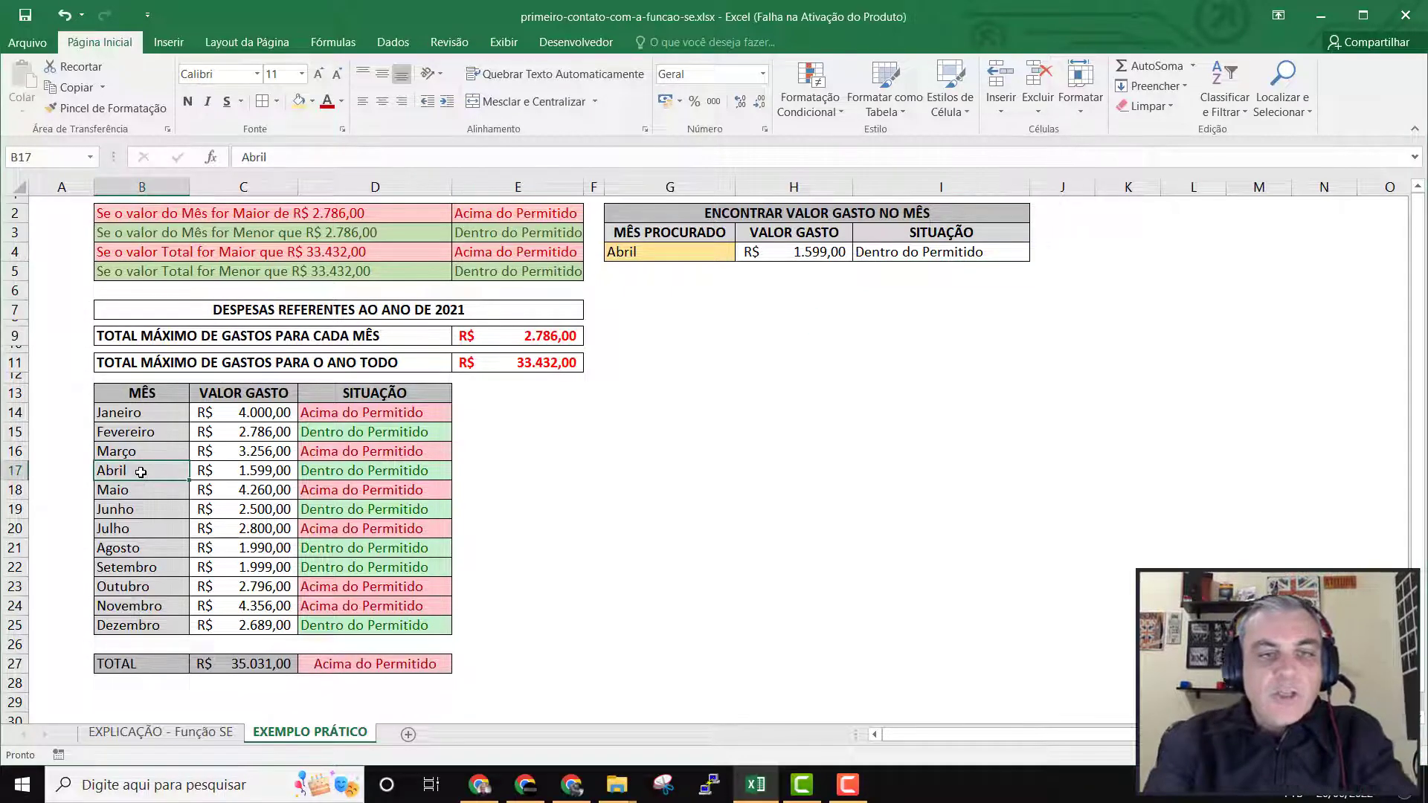
{"action": "key", "text": "shift+Right"}
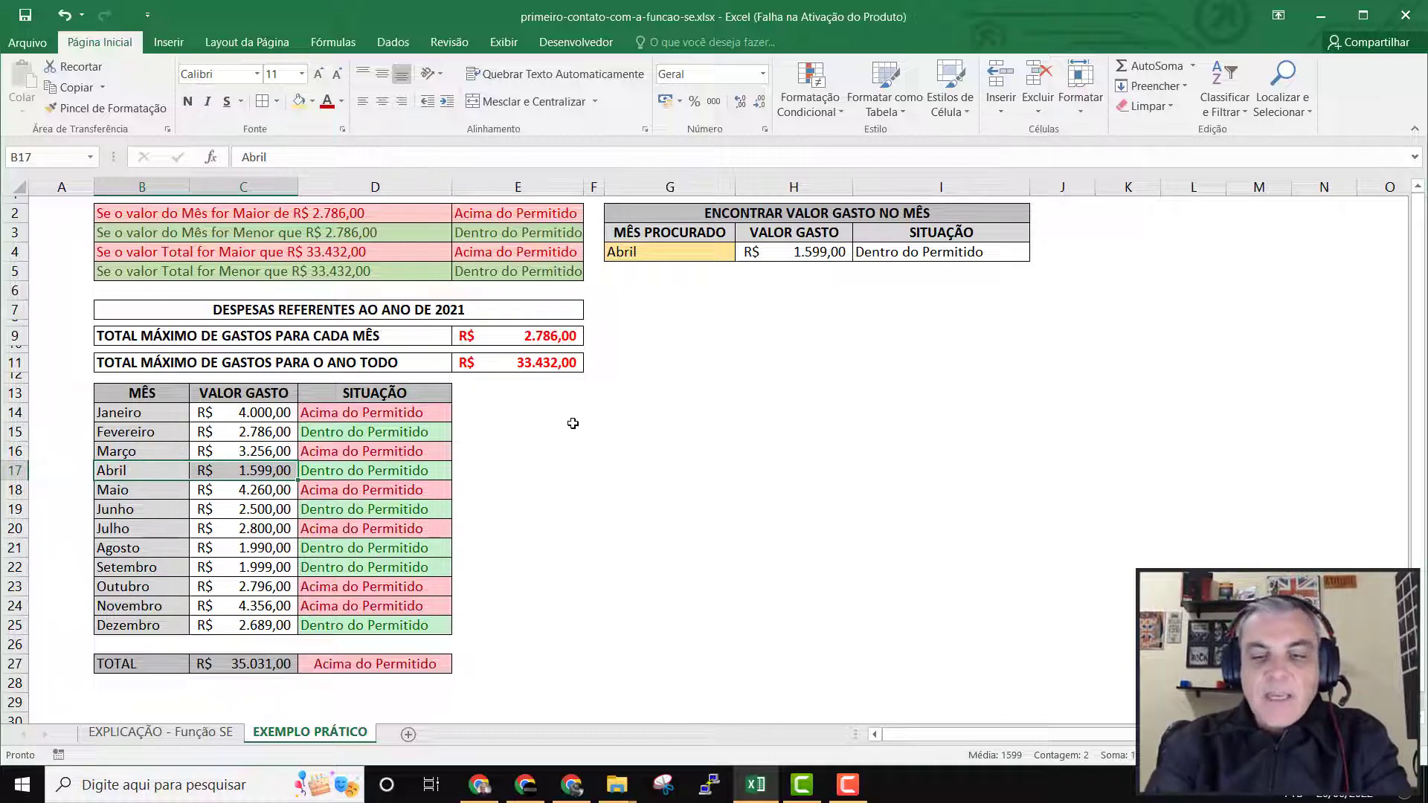
{"action": "key", "text": "shift+Right"}
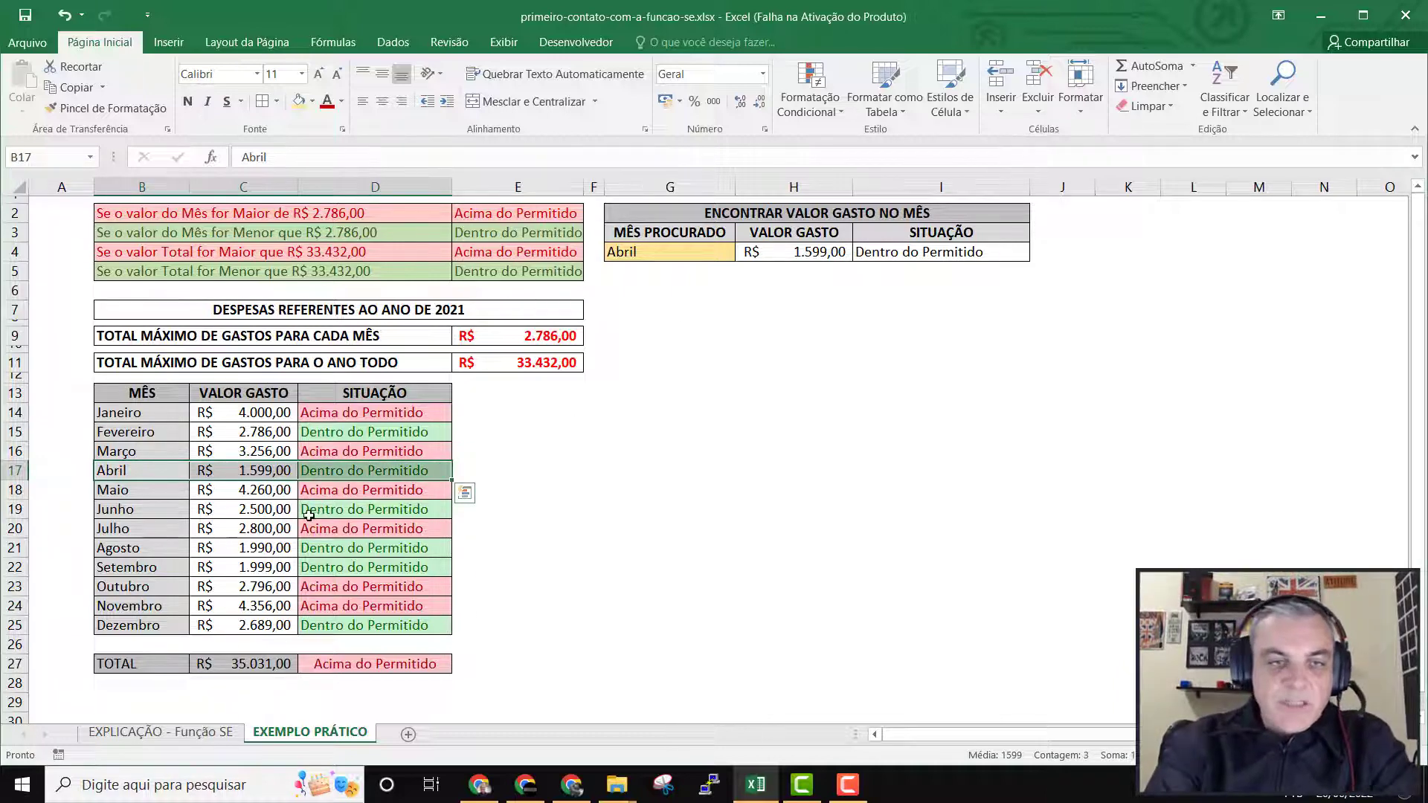
Create an equal-to conditional formatting rule on I4 for the text Dentro do Permitido.
{"action": "left_click", "coordinate": [918, 256]}
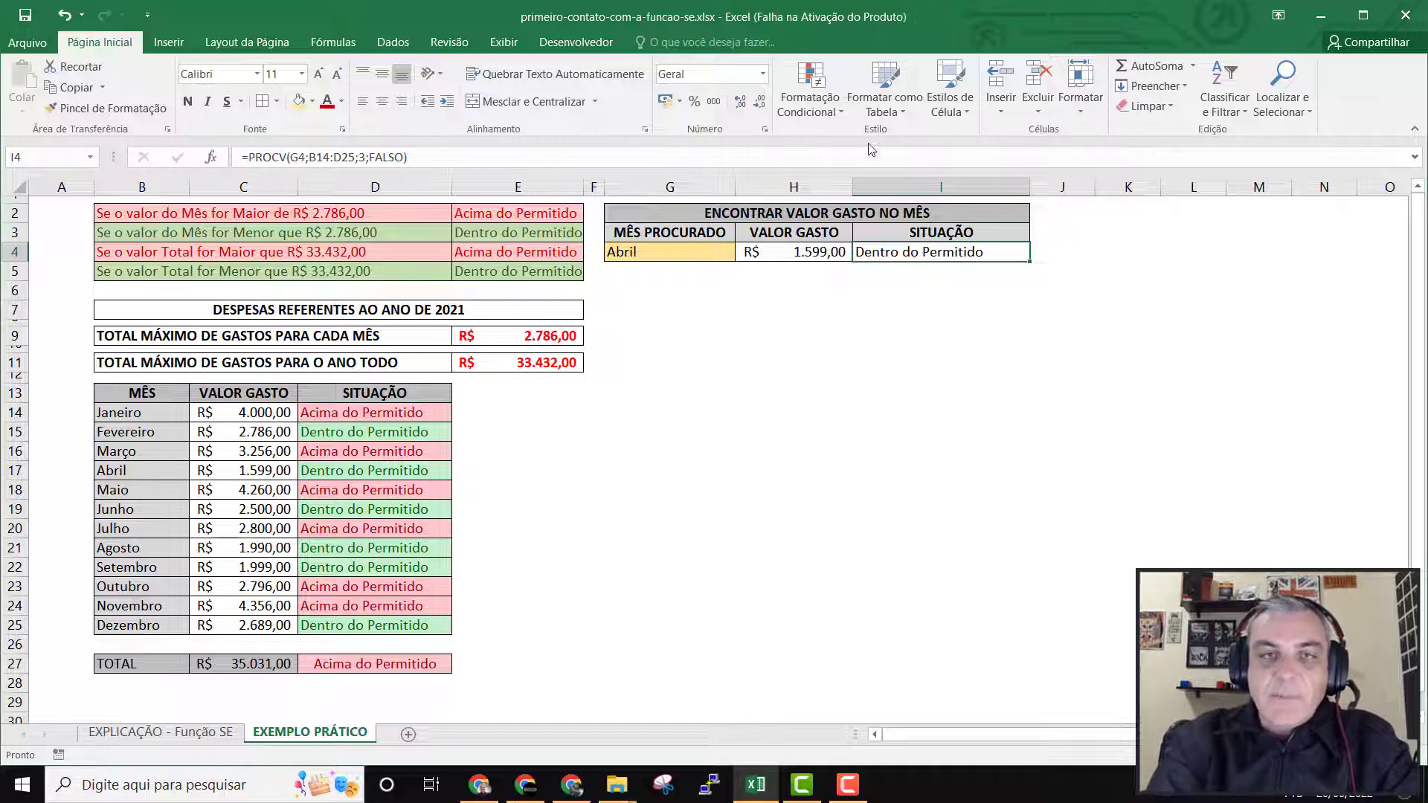
{"action": "left_click", "coordinate": [841, 112]}
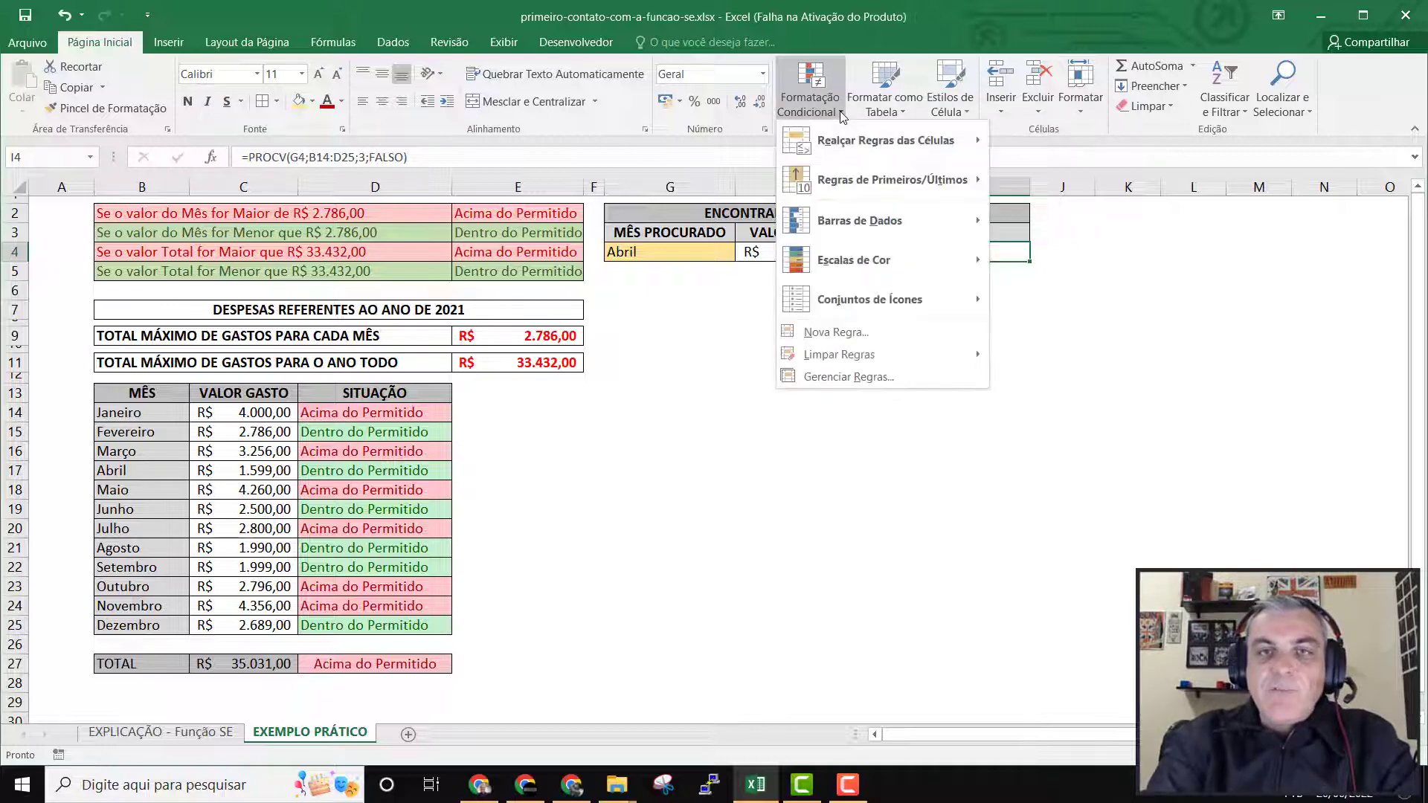
{"action": "mouse_move", "coordinate": [852, 141]}
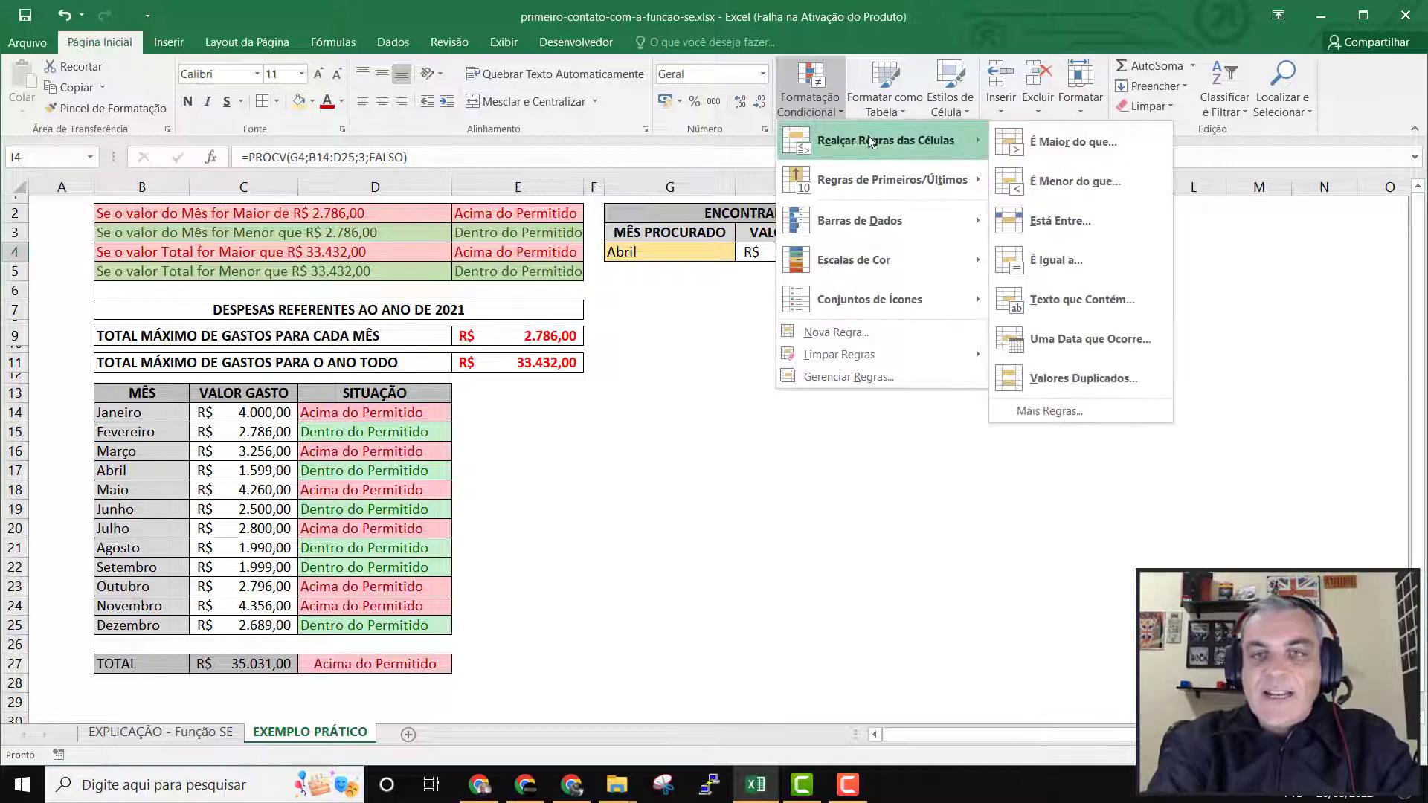
{"action": "left_click", "coordinate": [1091, 261]}
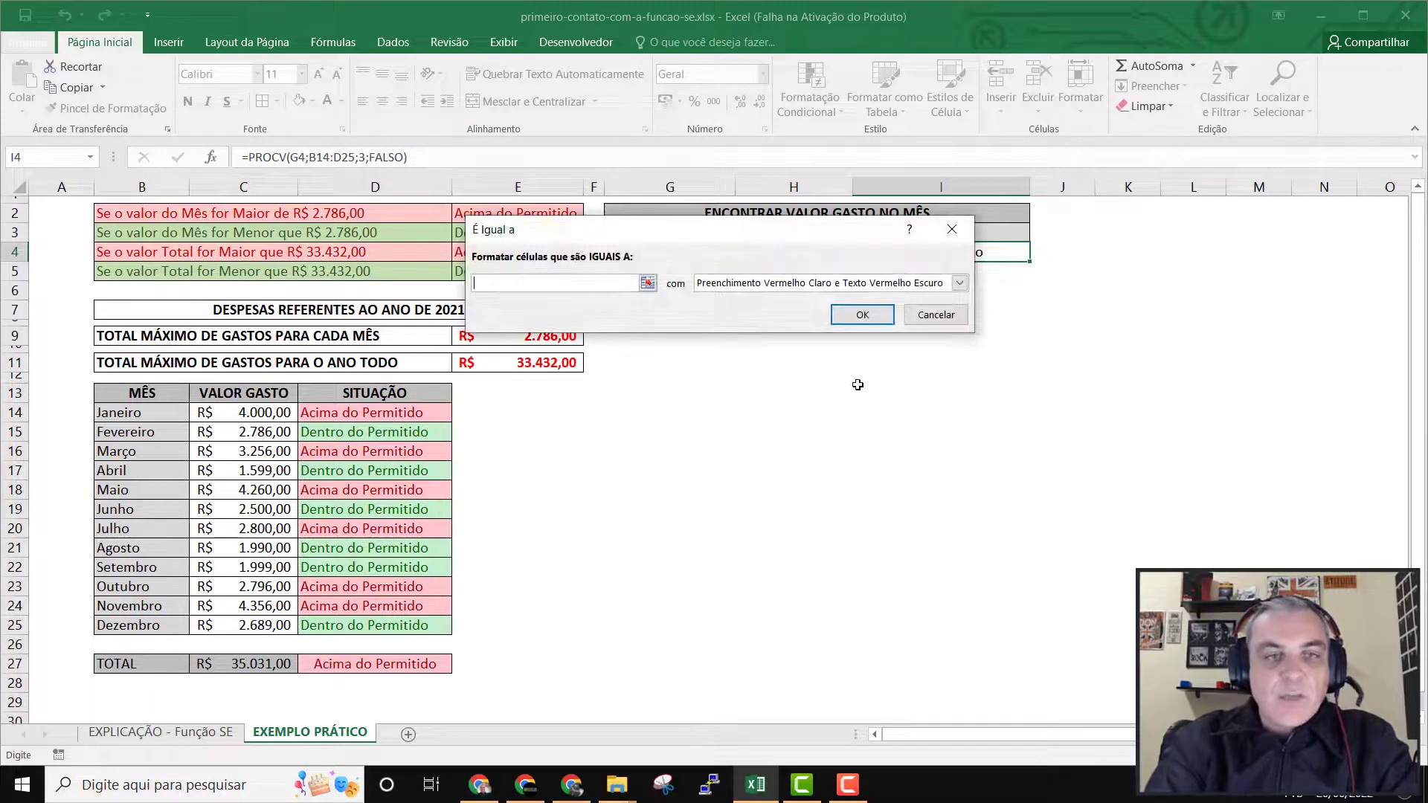
{"action": "type", "text": "dENT"}
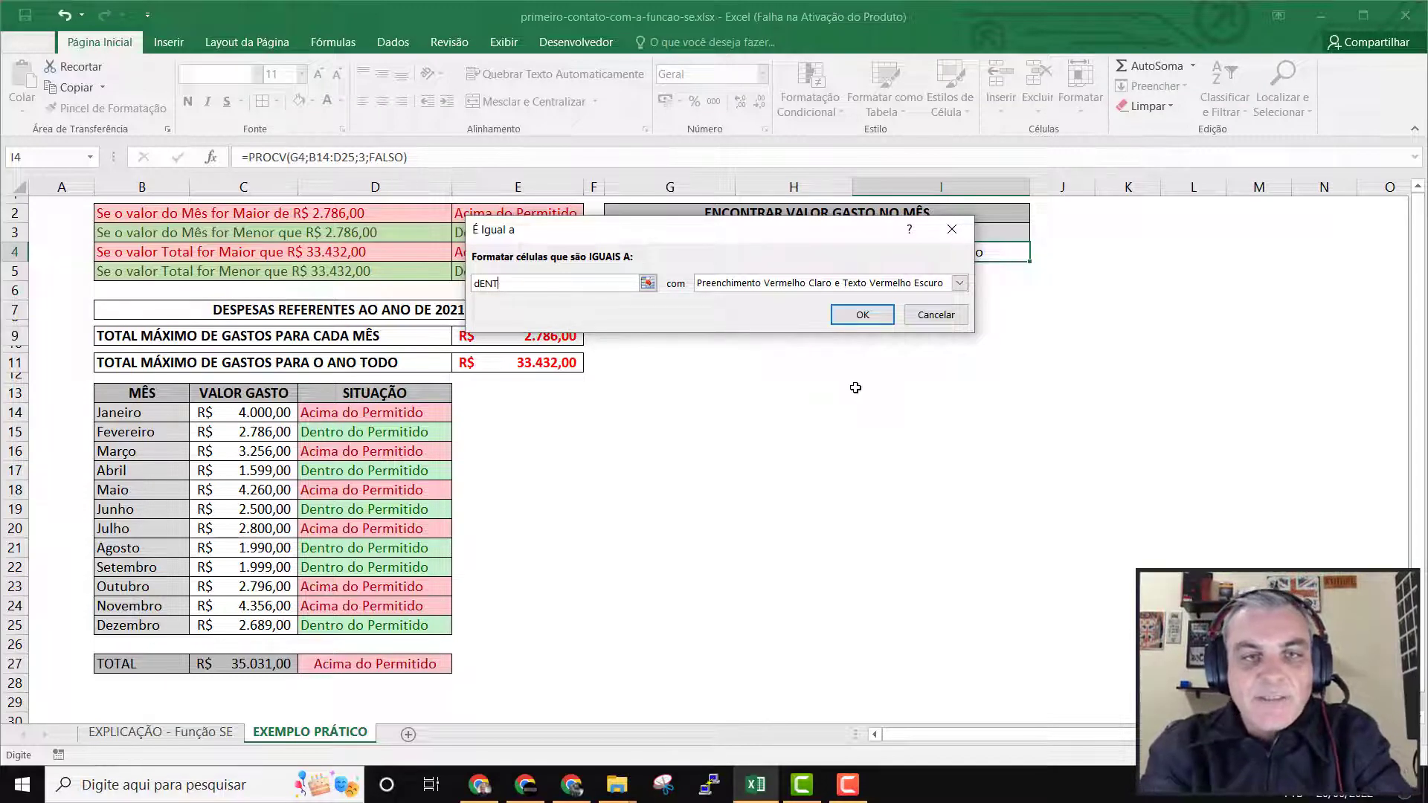
{"action": "key", "text": "BackSpace"}
{"action": "key", "text": "BackSpace"}
{"action": "key", "text": "BackSpace"}
{"action": "type", "text": "D"}
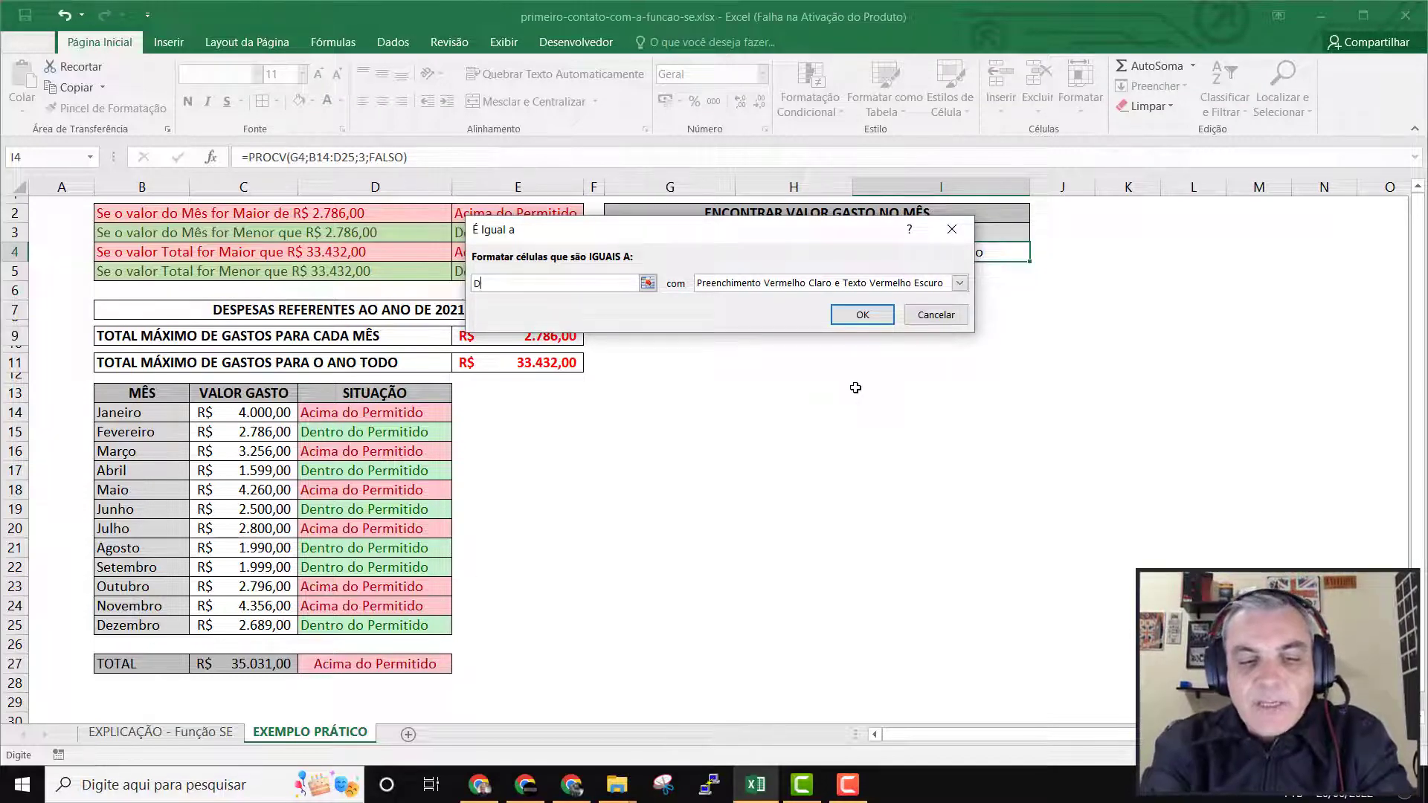
{"action": "type", "text": "entro do"}
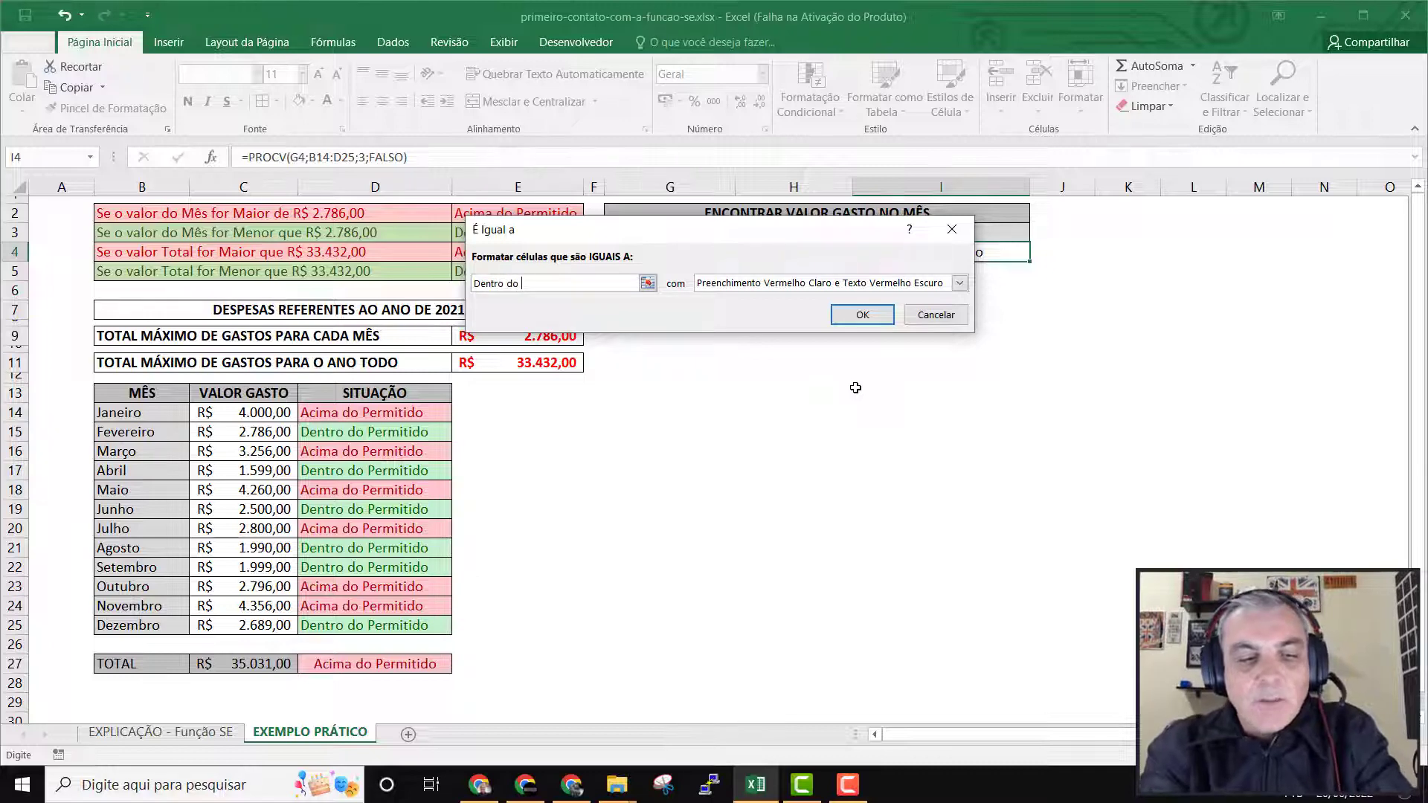
{"action": "type", "text": " Permiti"}
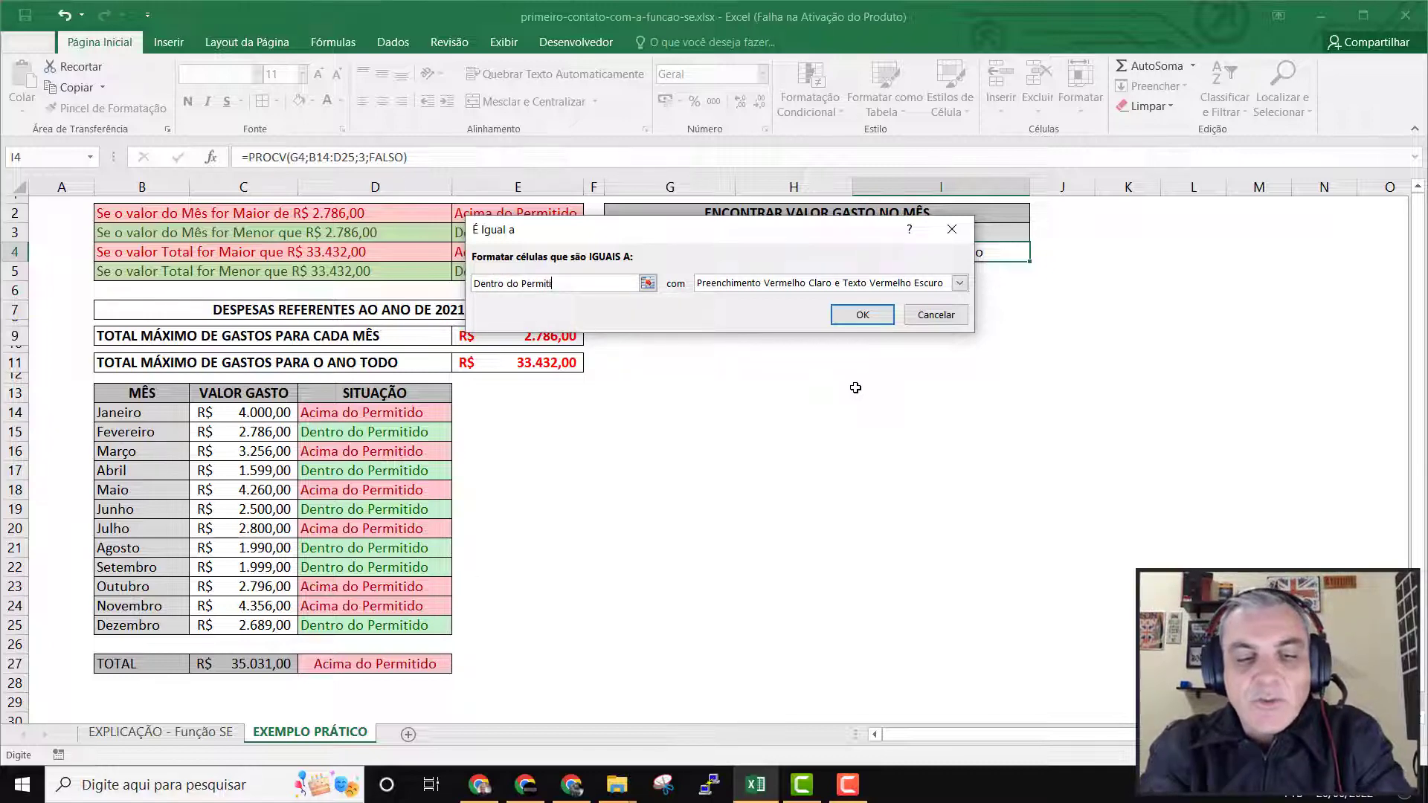
{"action": "type", "text": "do"}
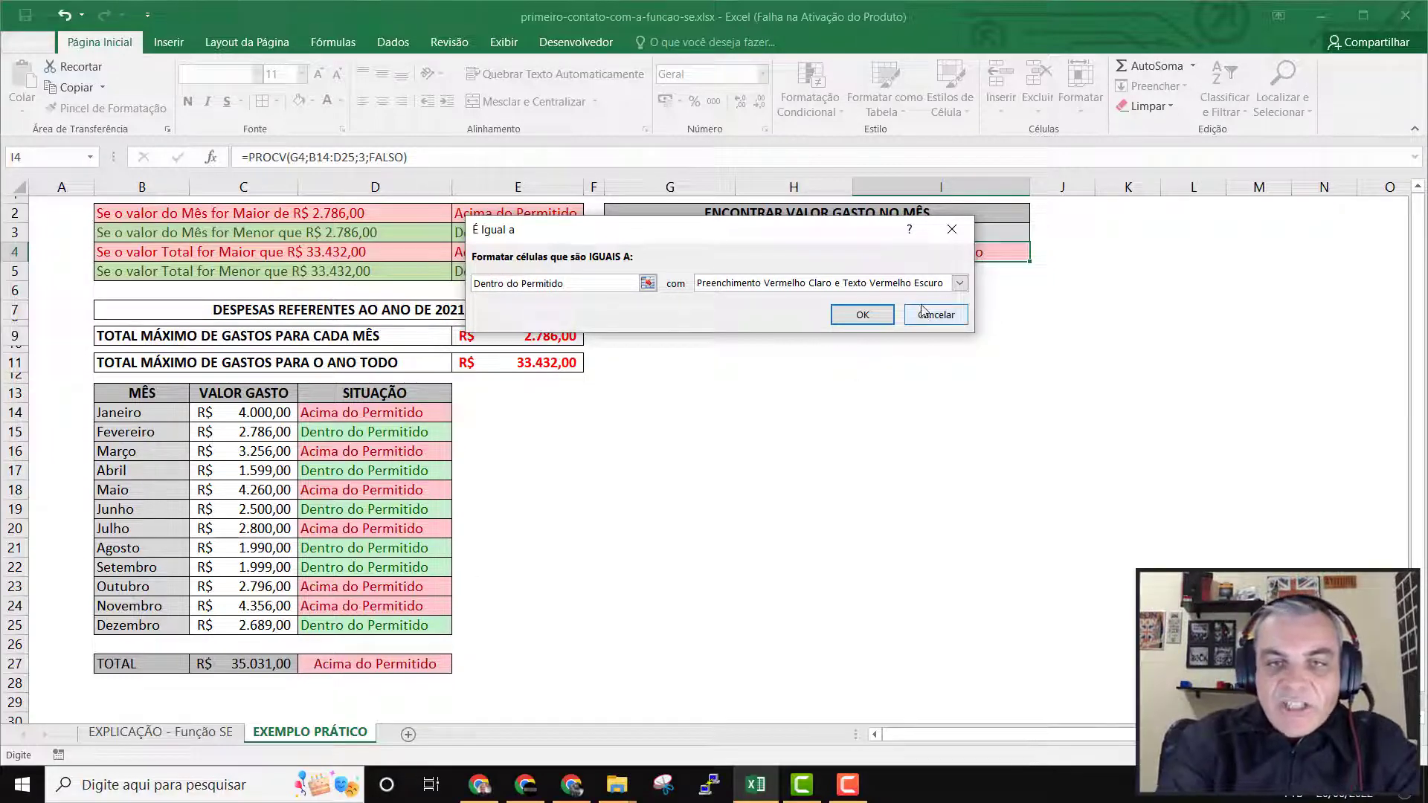
Give the Dentro do Permitido rule the Preenchimento Verde e Texto Verde Escuro format and apply it.
{"action": "left_click", "coordinate": [959, 283]}
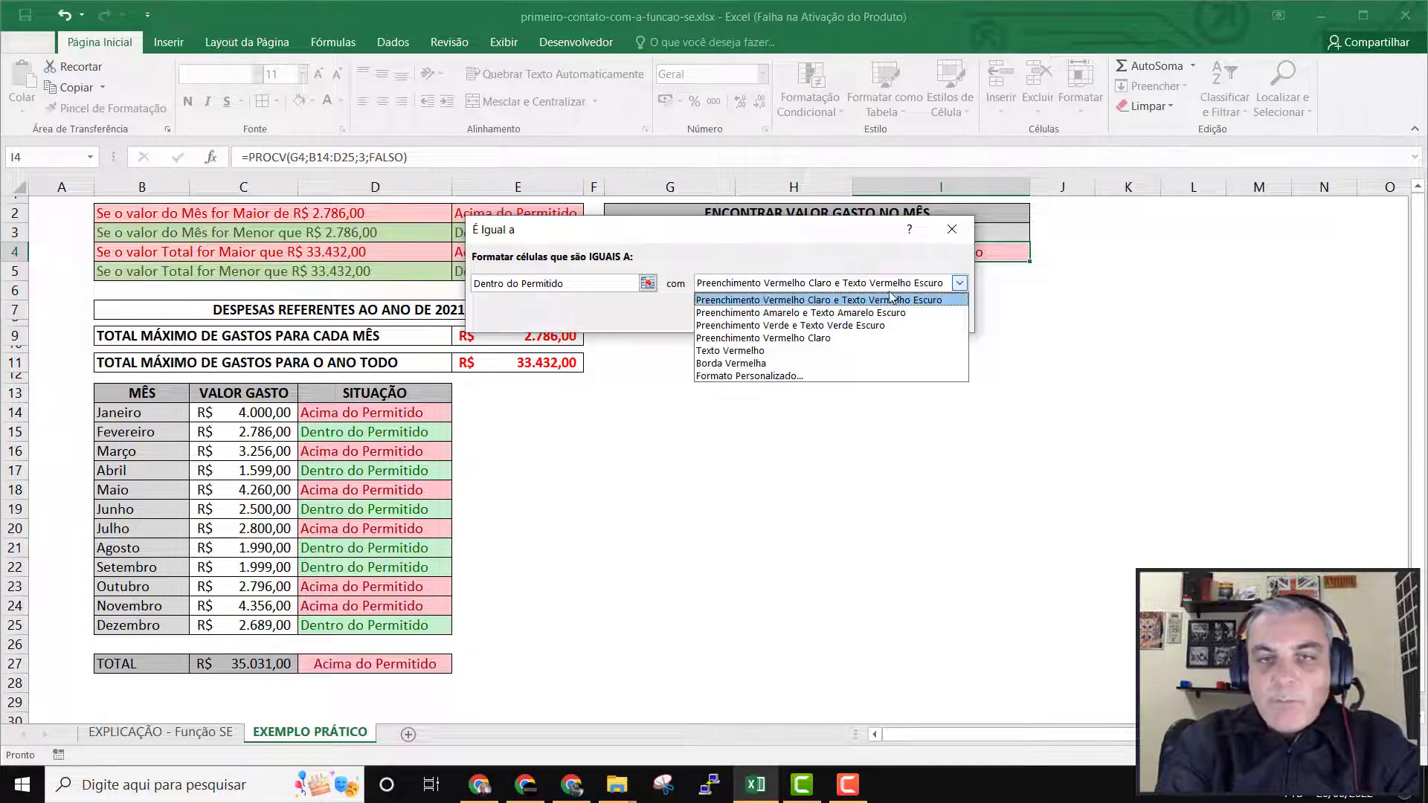
{"action": "left_click", "coordinate": [854, 326]}
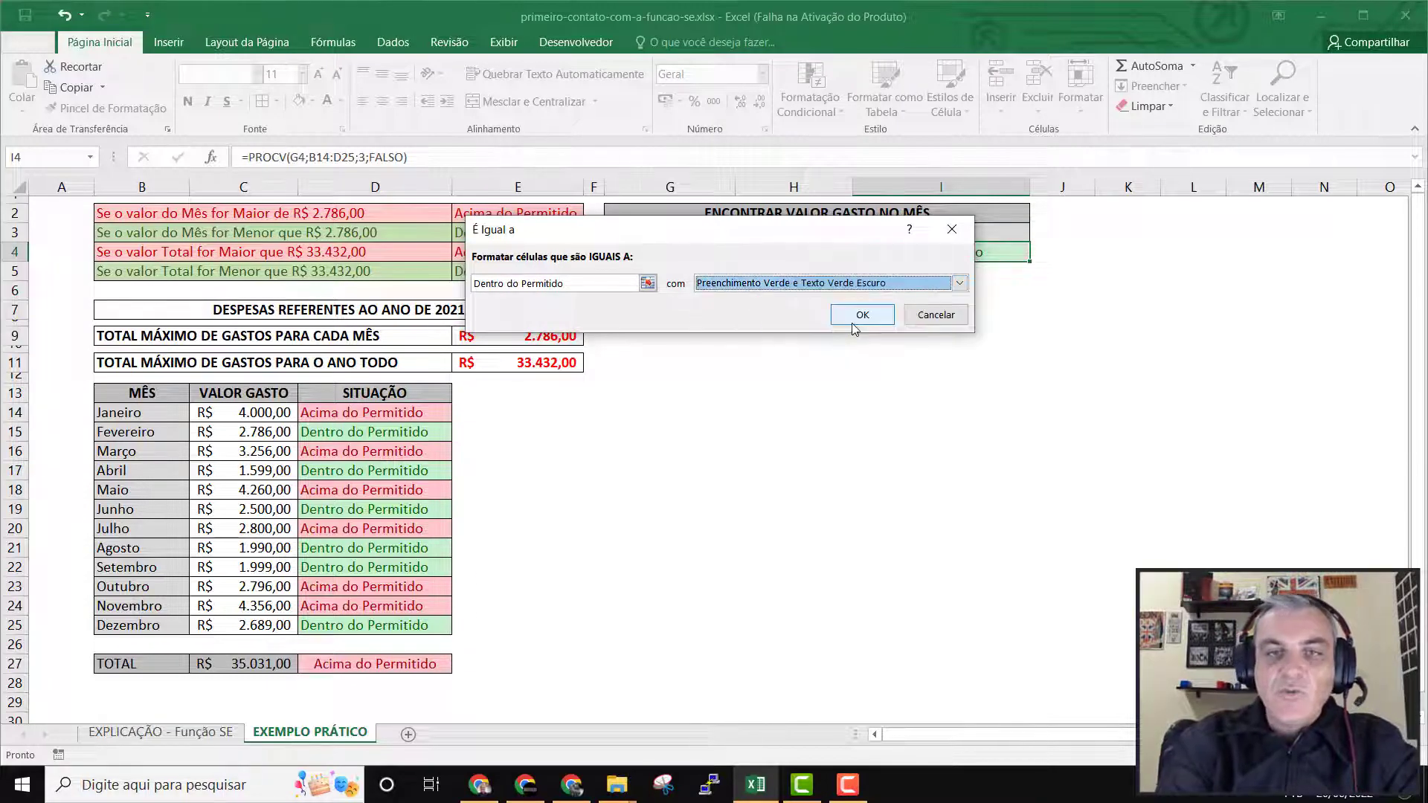
{"action": "left_click", "coordinate": [862, 316]}
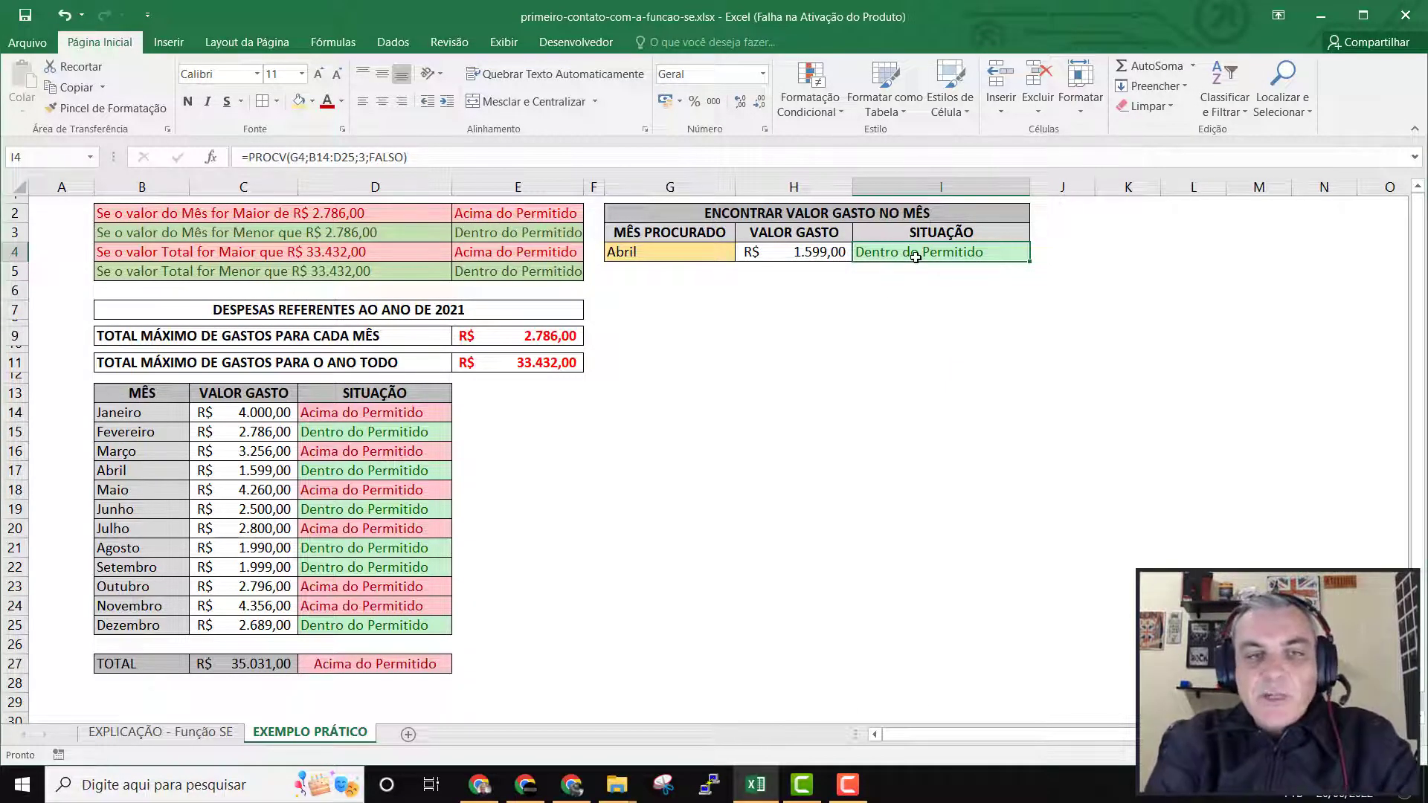
Change the searched month in G4 to Janeiro.
{"action": "left_click", "coordinate": [716, 252]}
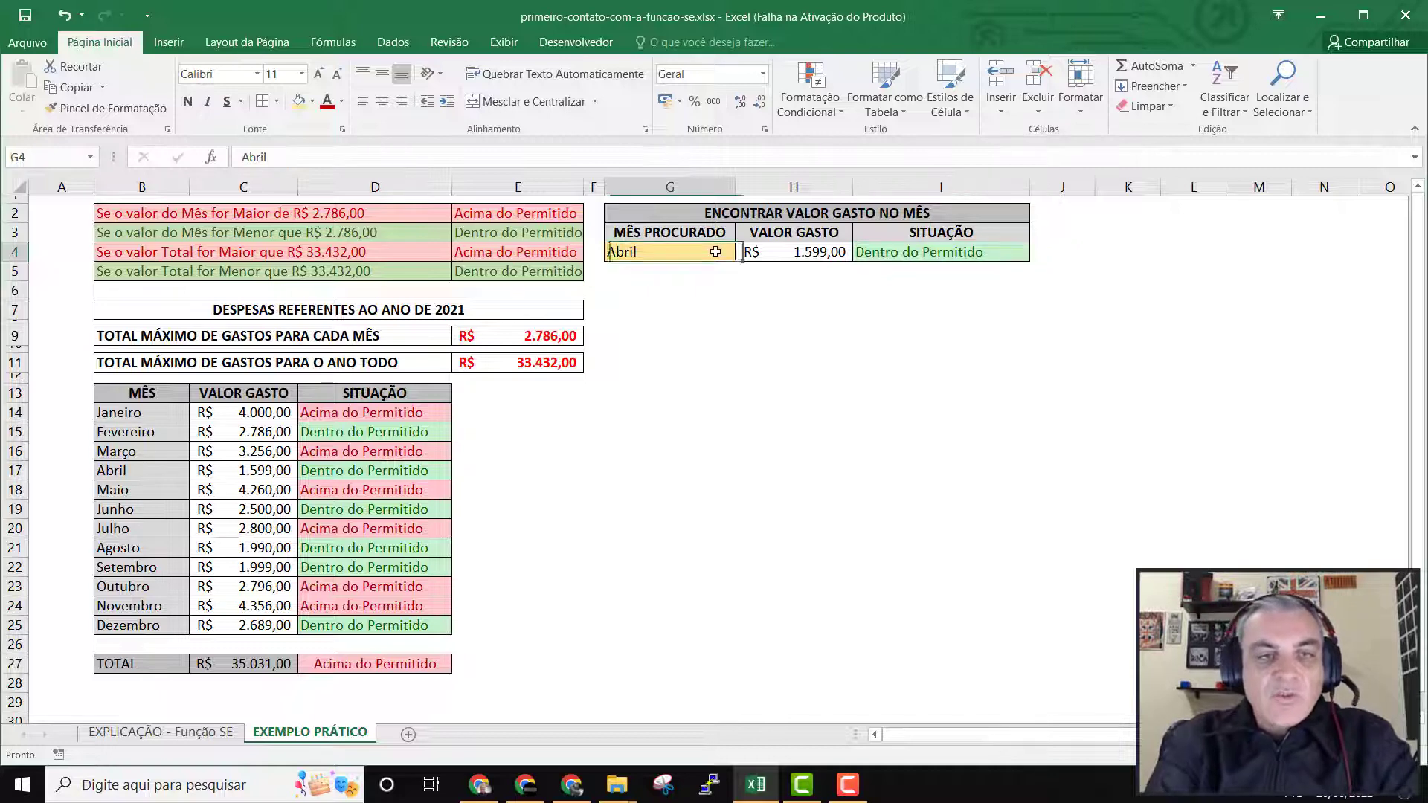
{"action": "type", "text": "Ja"}
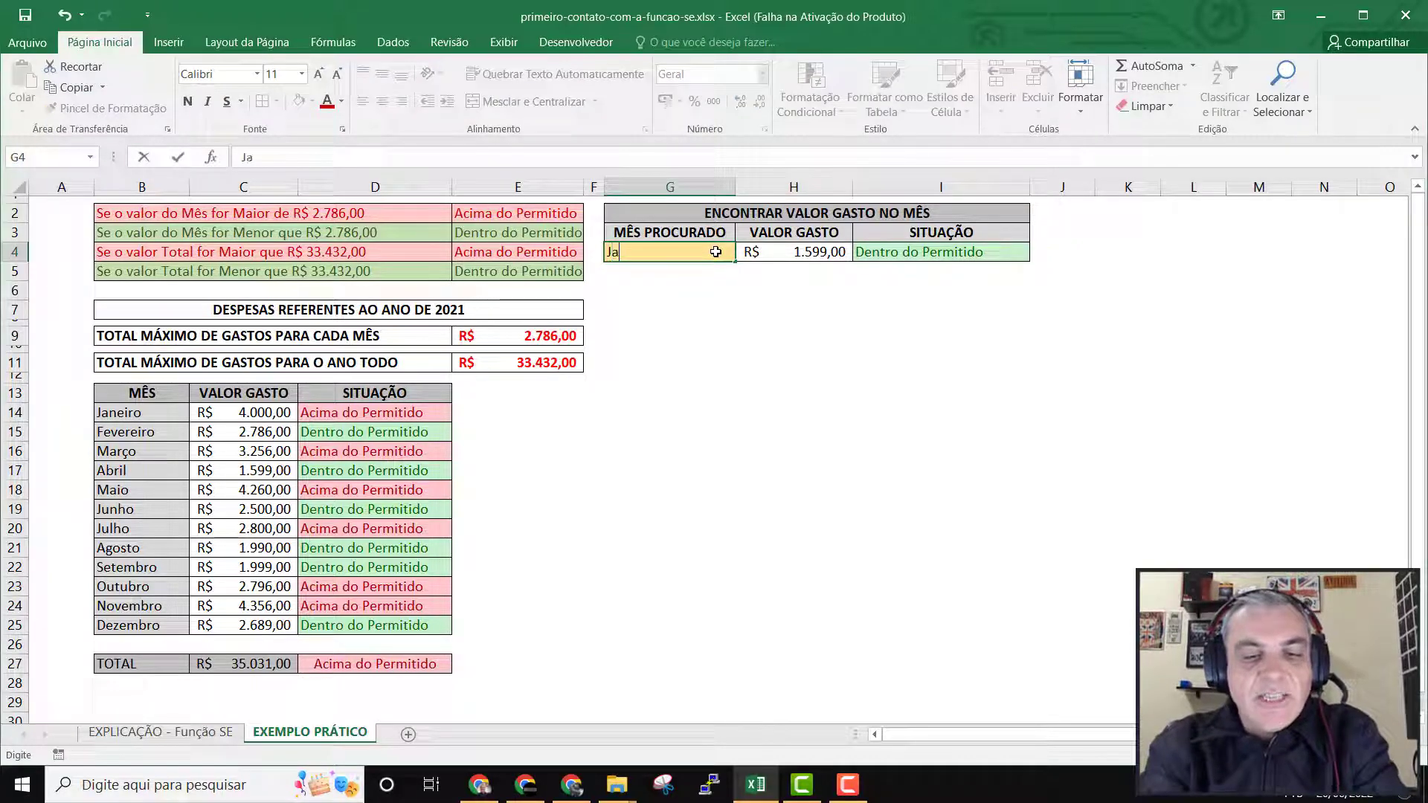
{"action": "type", "text": "neiro"}
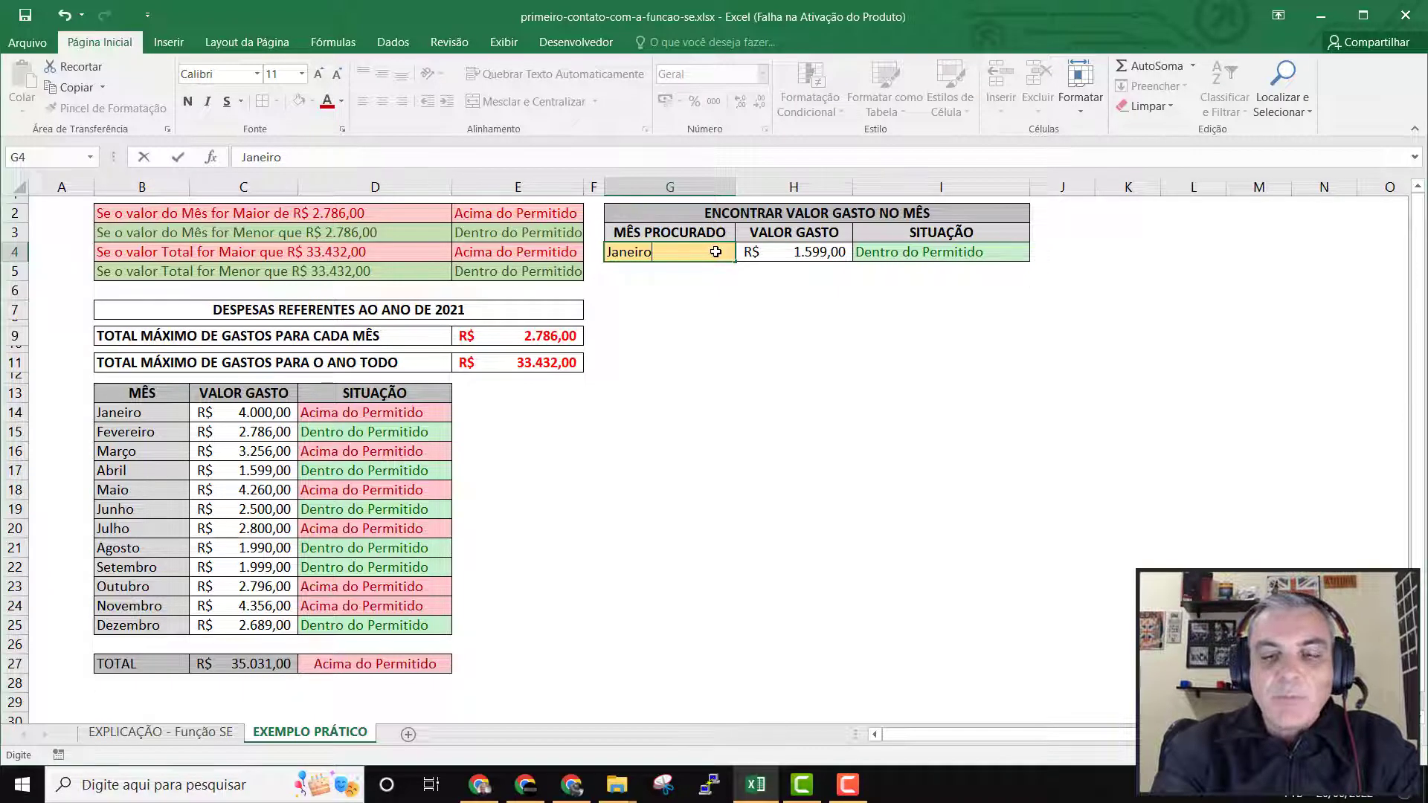
{"action": "key", "text": "Return"}
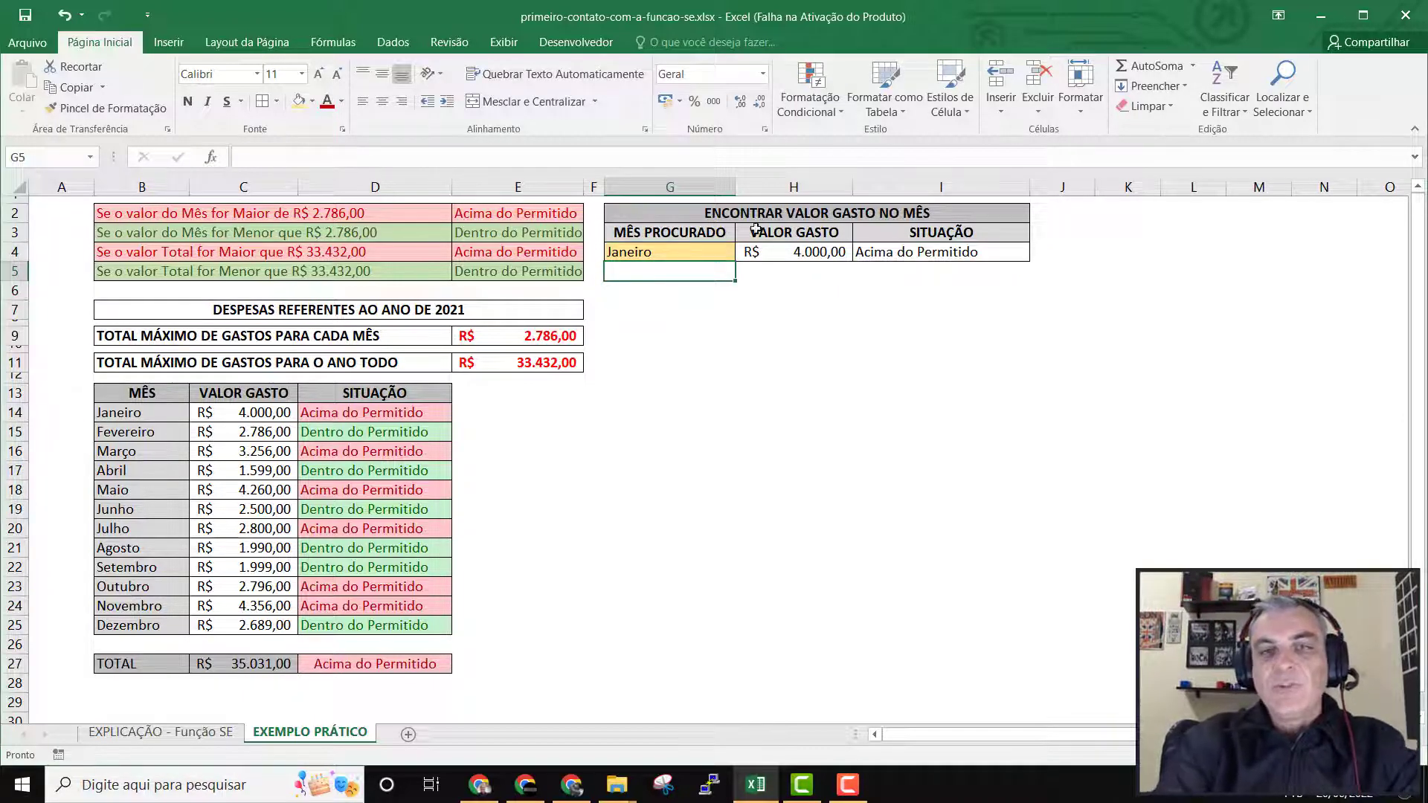
Add an equal-to conditional formatting rule on I4 for Acima do Permitido with Preenchimento Vermelho Claro e Texto Vermelho Escuro.
{"action": "left_click", "coordinate": [889, 254]}
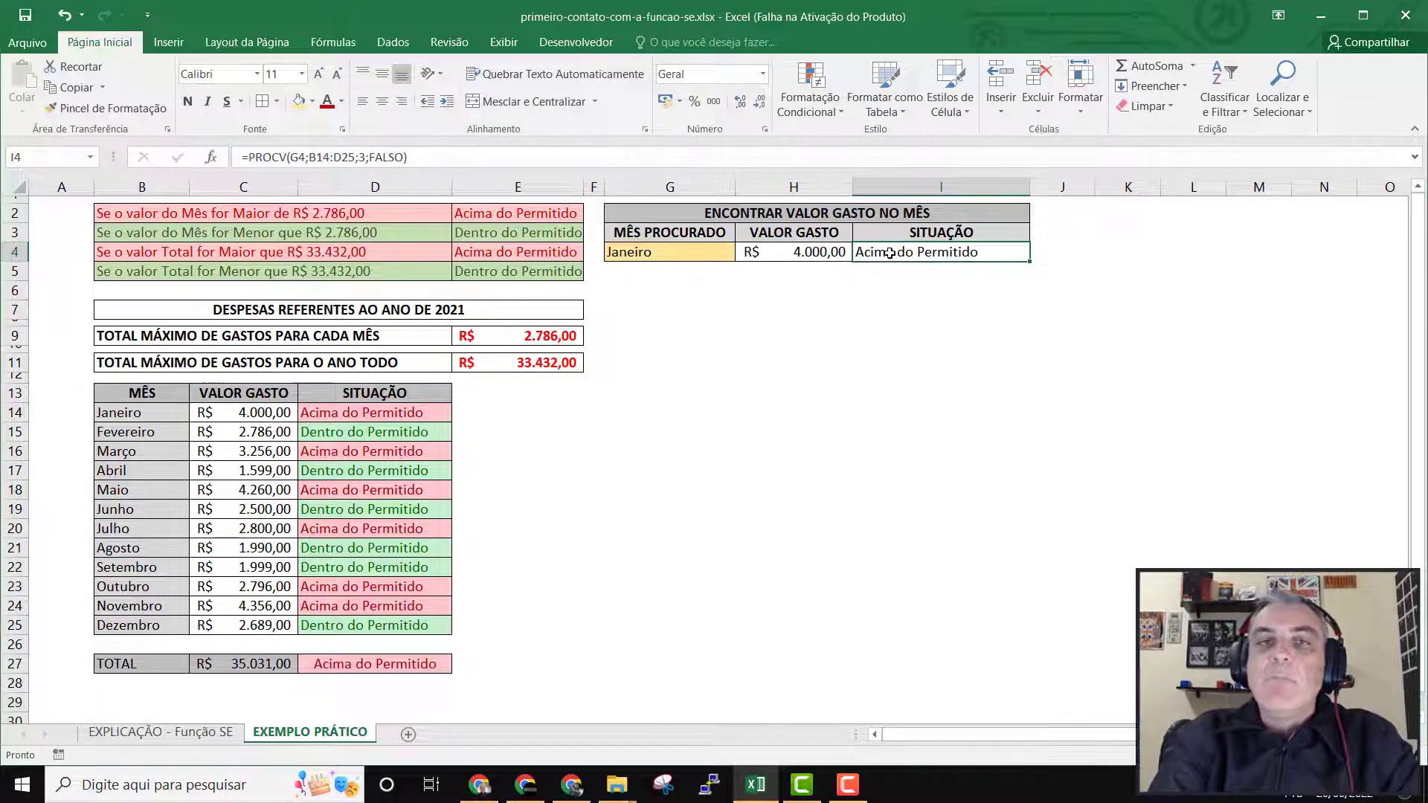
{"action": "left_click", "coordinate": [839, 110]}
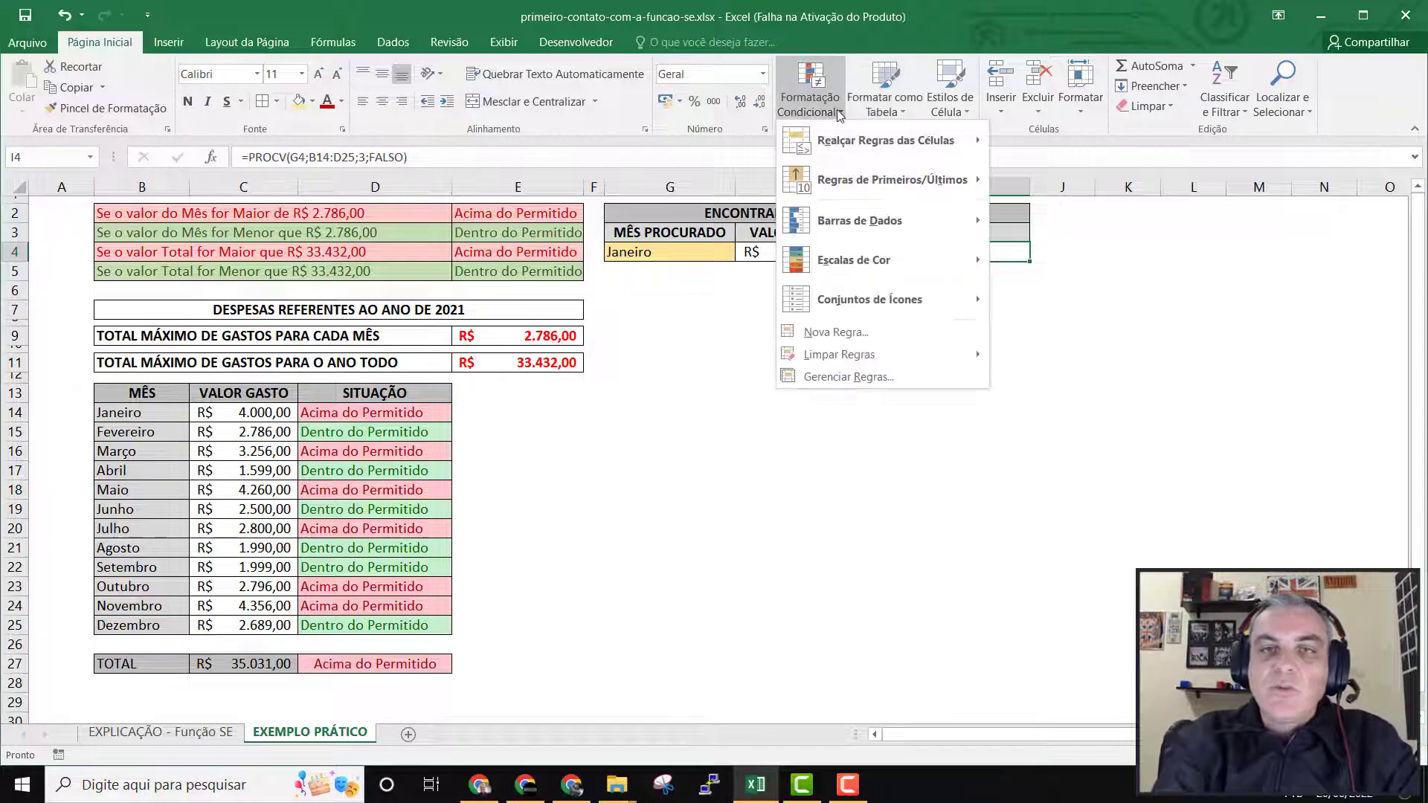
{"action": "mouse_move", "coordinate": [893, 141]}
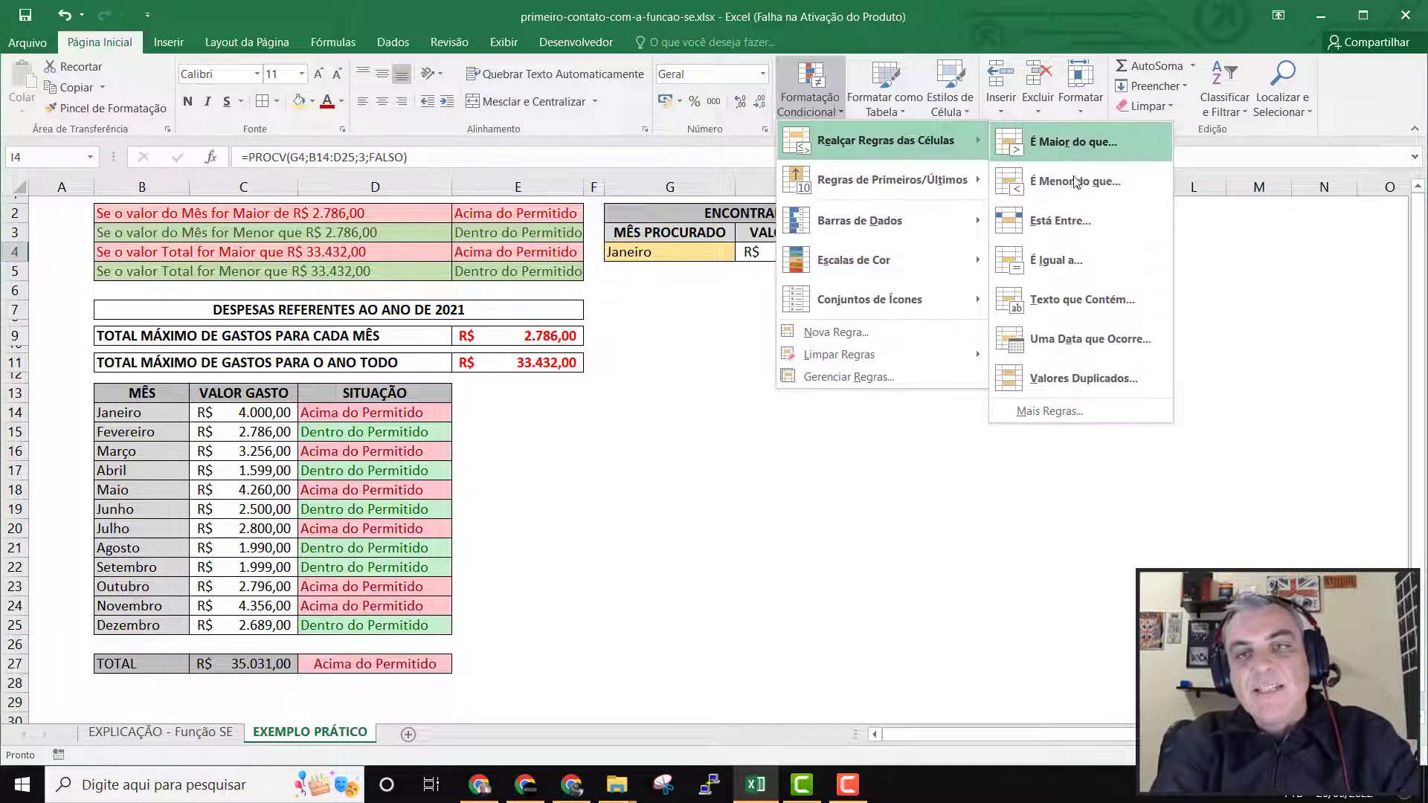
{"action": "left_click", "coordinate": [1056, 256]}
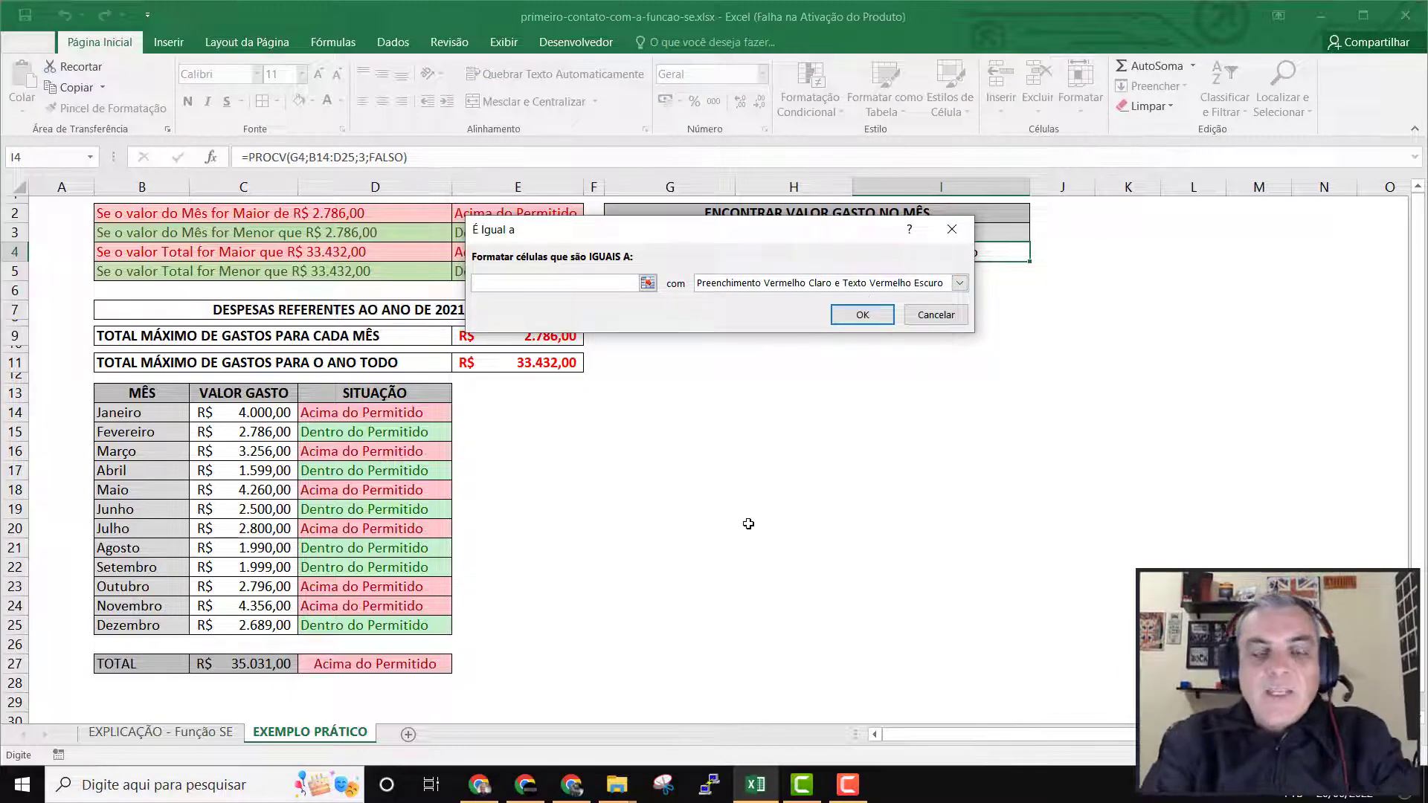
{"action": "type", "text": "Aci"}
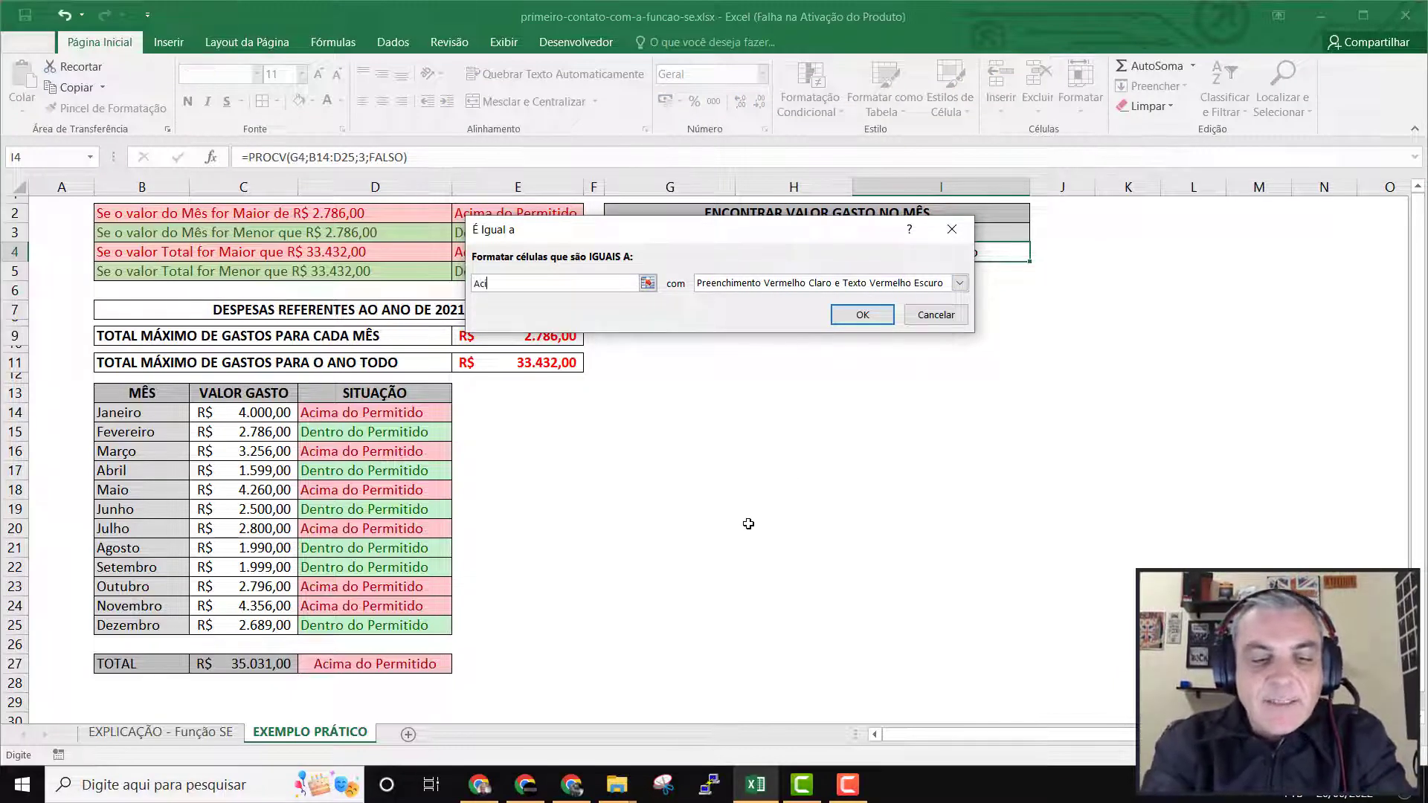
{"action": "type", "text": "ma do Per"}
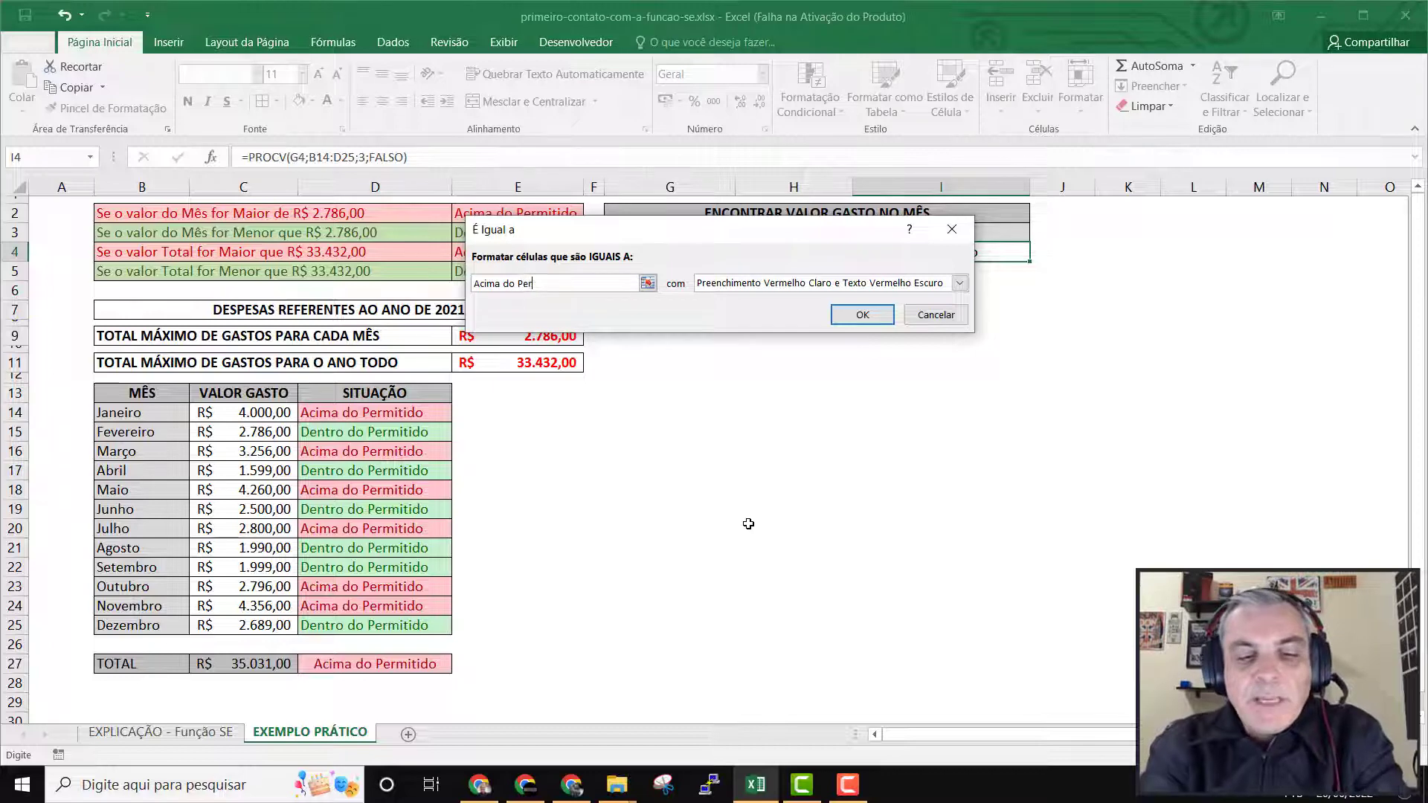
{"action": "type", "text": "mitido"}
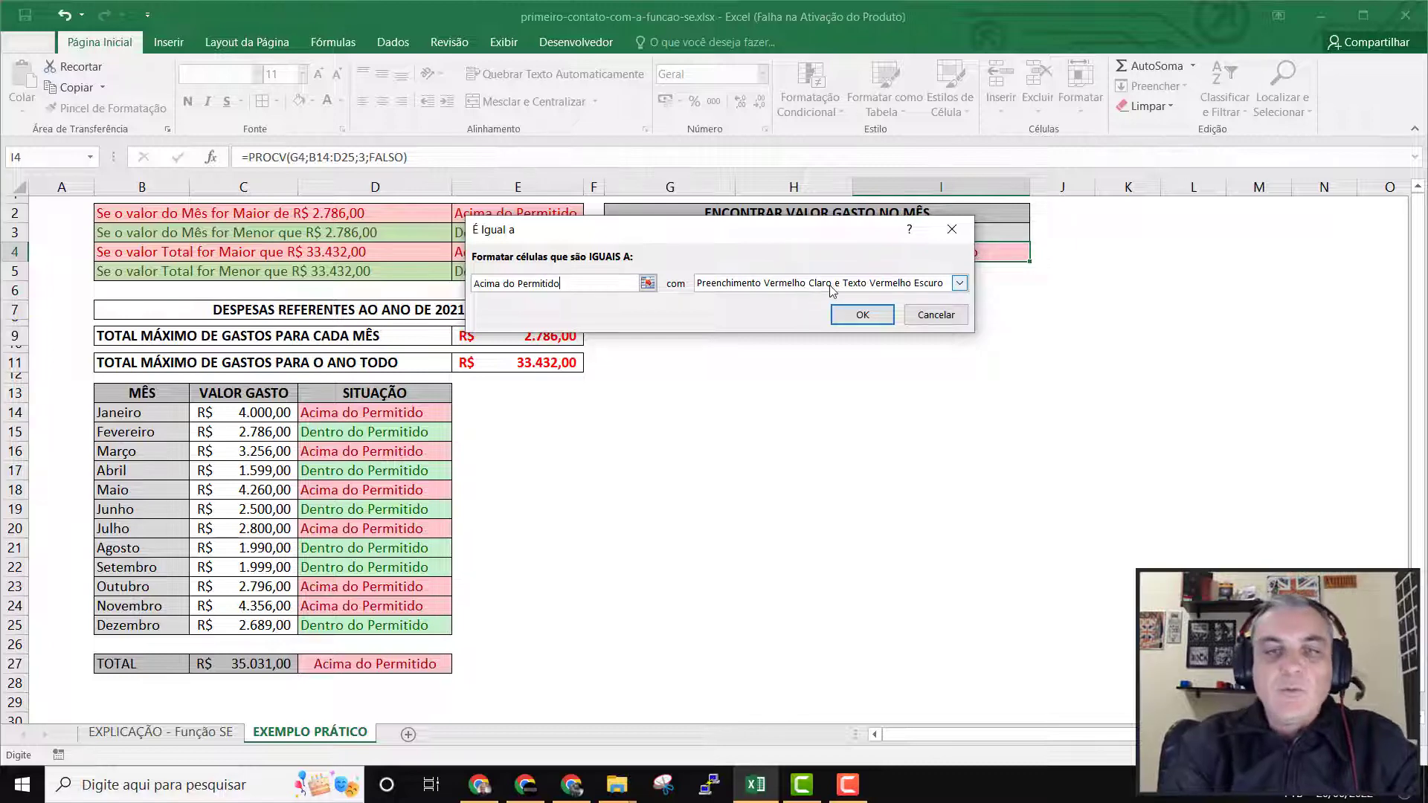
{"action": "left_click", "coordinate": [864, 315]}
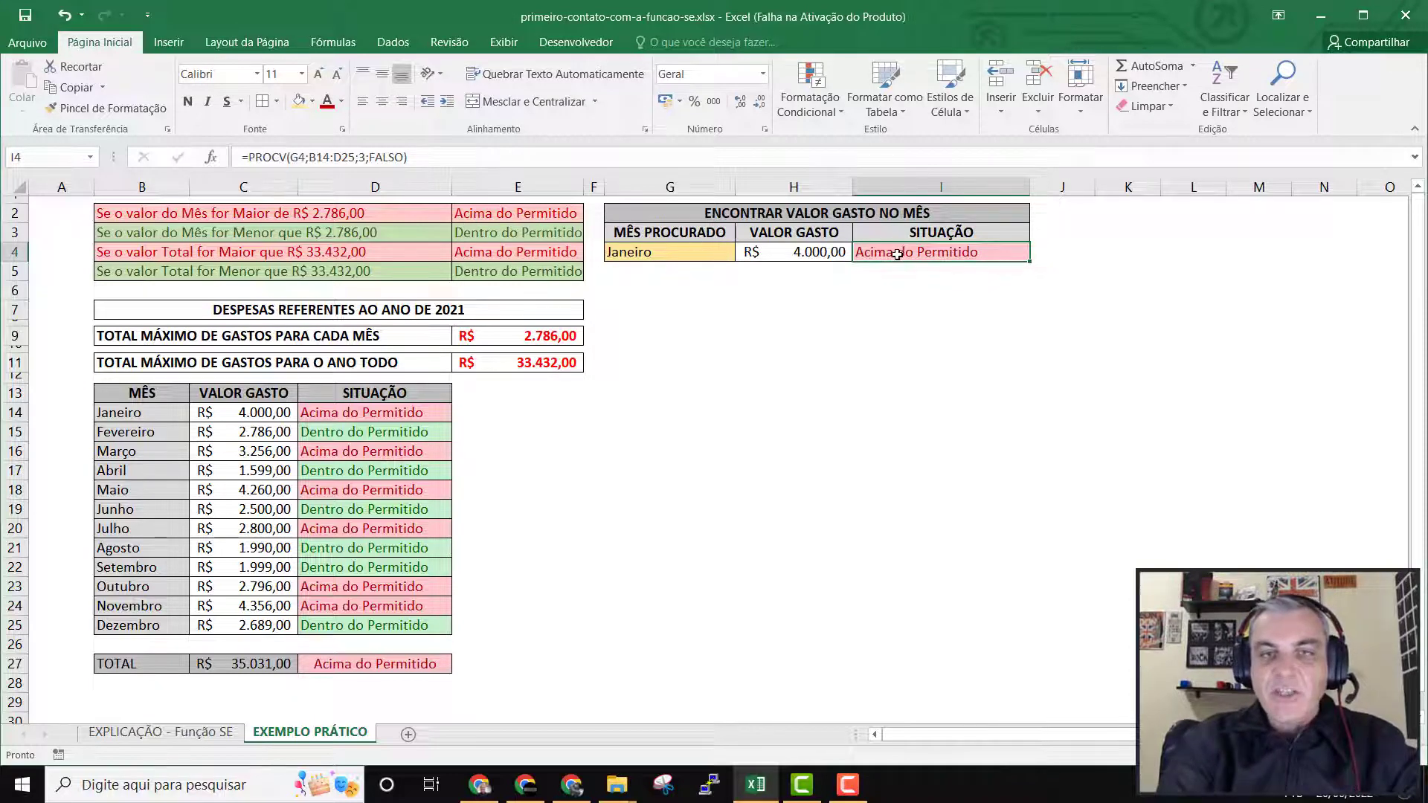
Change the searched month in G4 to Dezembro.
{"action": "left_click", "coordinate": [722, 253]}
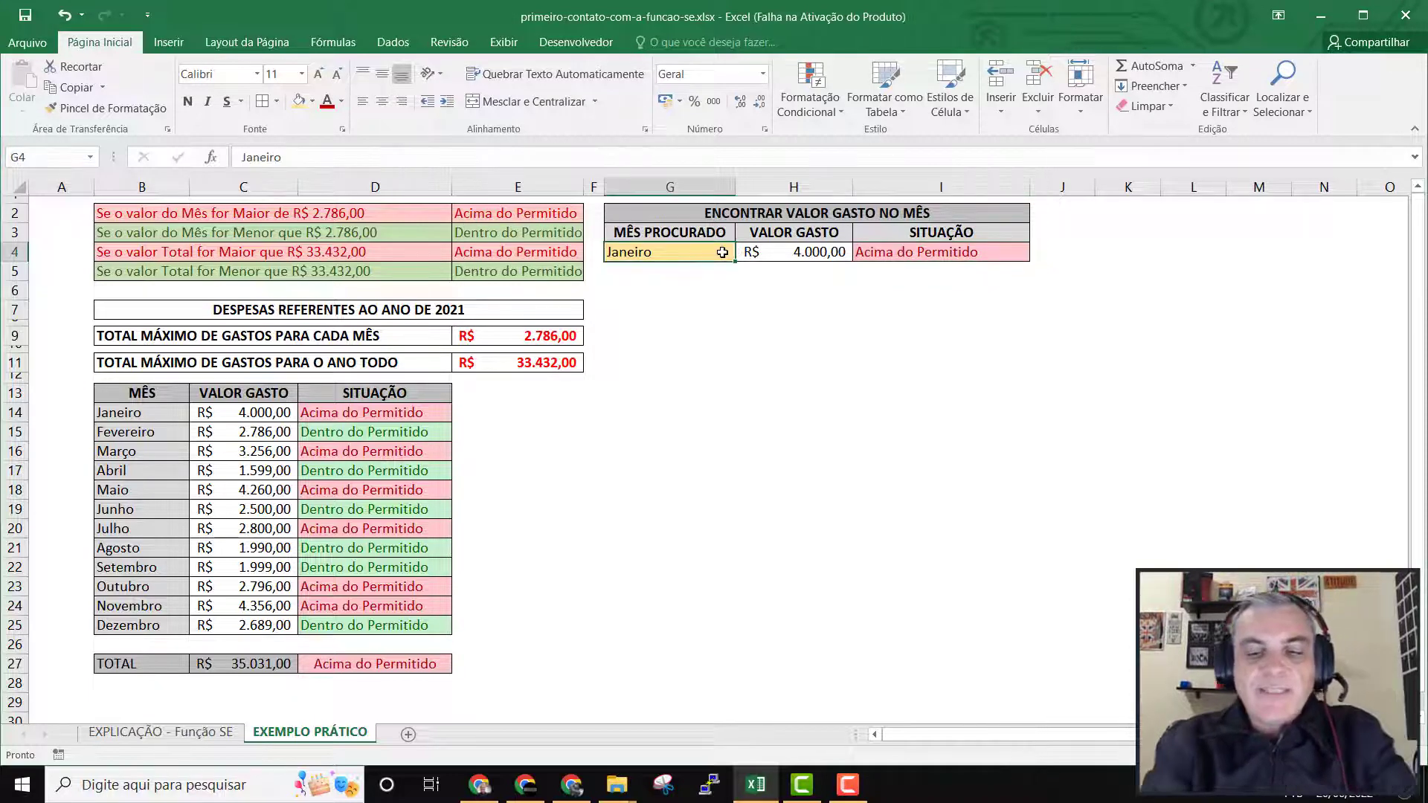
{"action": "type", "text": "Dez"}
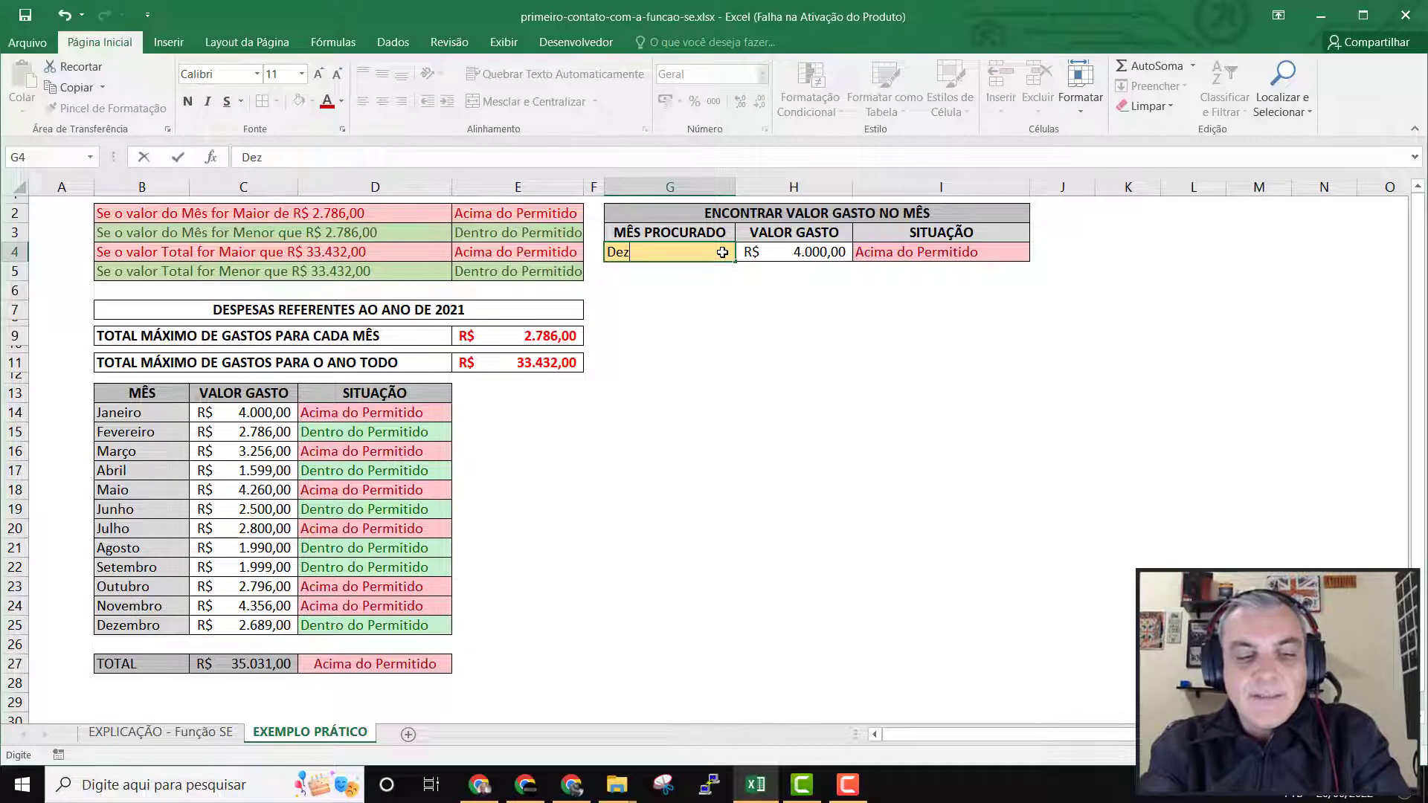
{"action": "type", "text": "embro"}
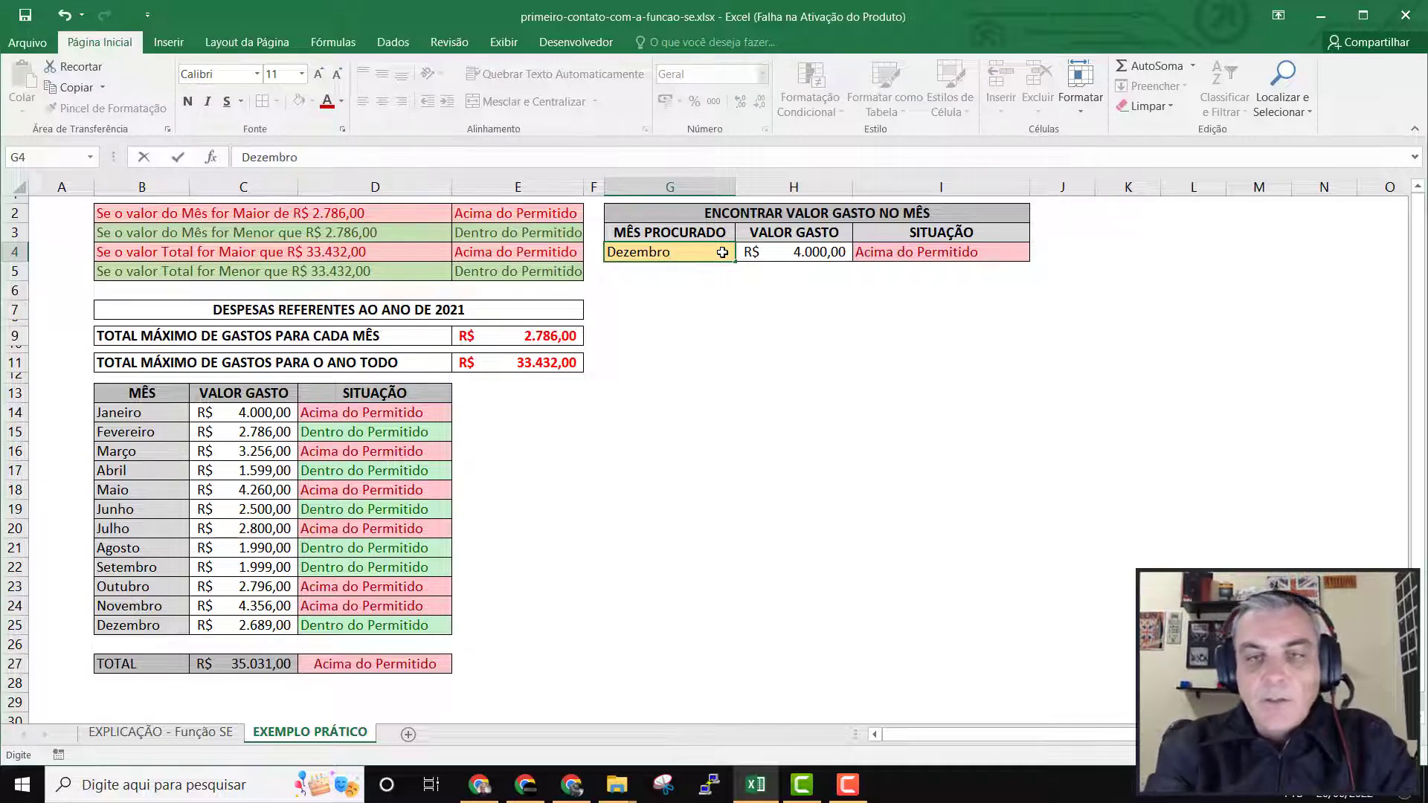
{"action": "key", "text": "Return"}
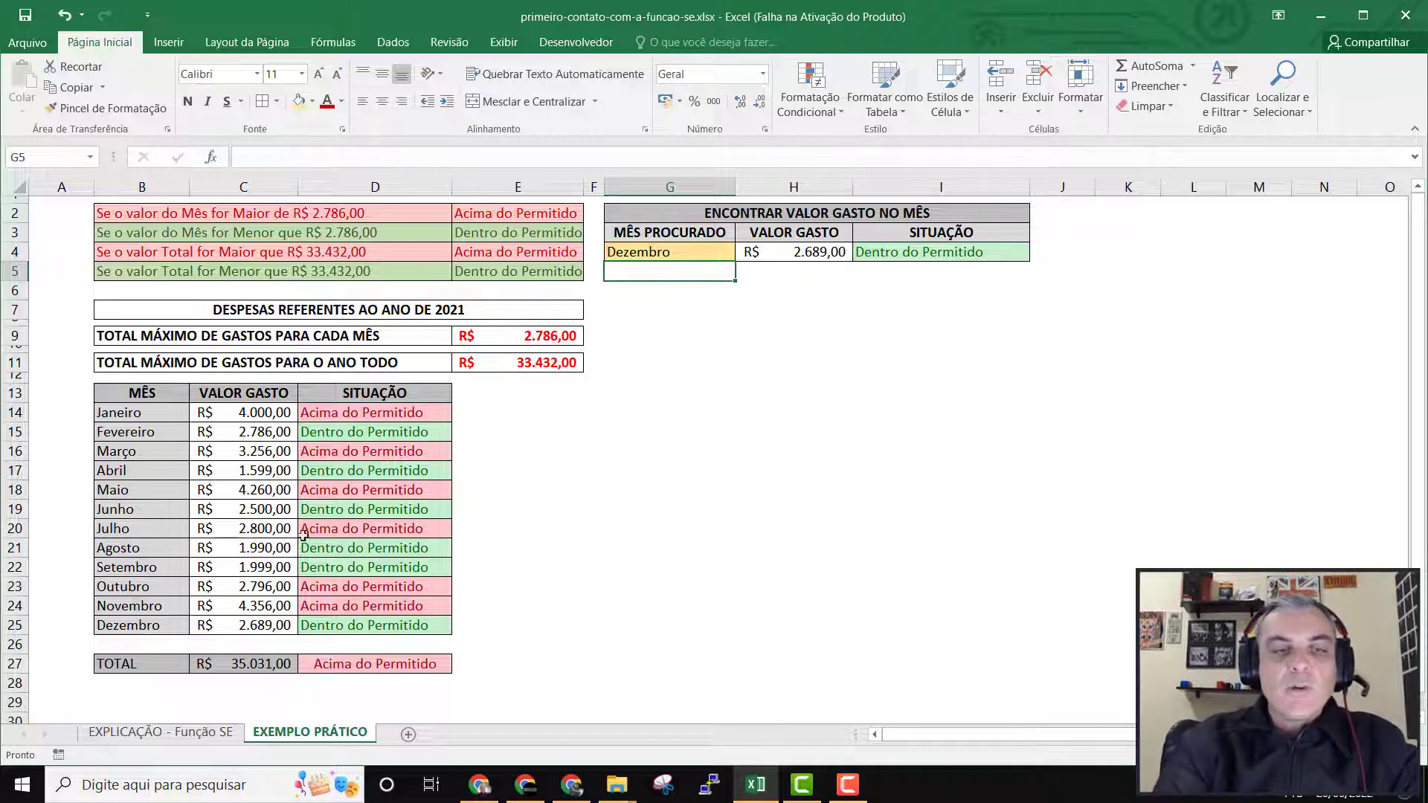
Change the Dezembro amount spent in C25 of the expense table to 3890.
{"action": "left_click", "coordinate": [250, 625]}
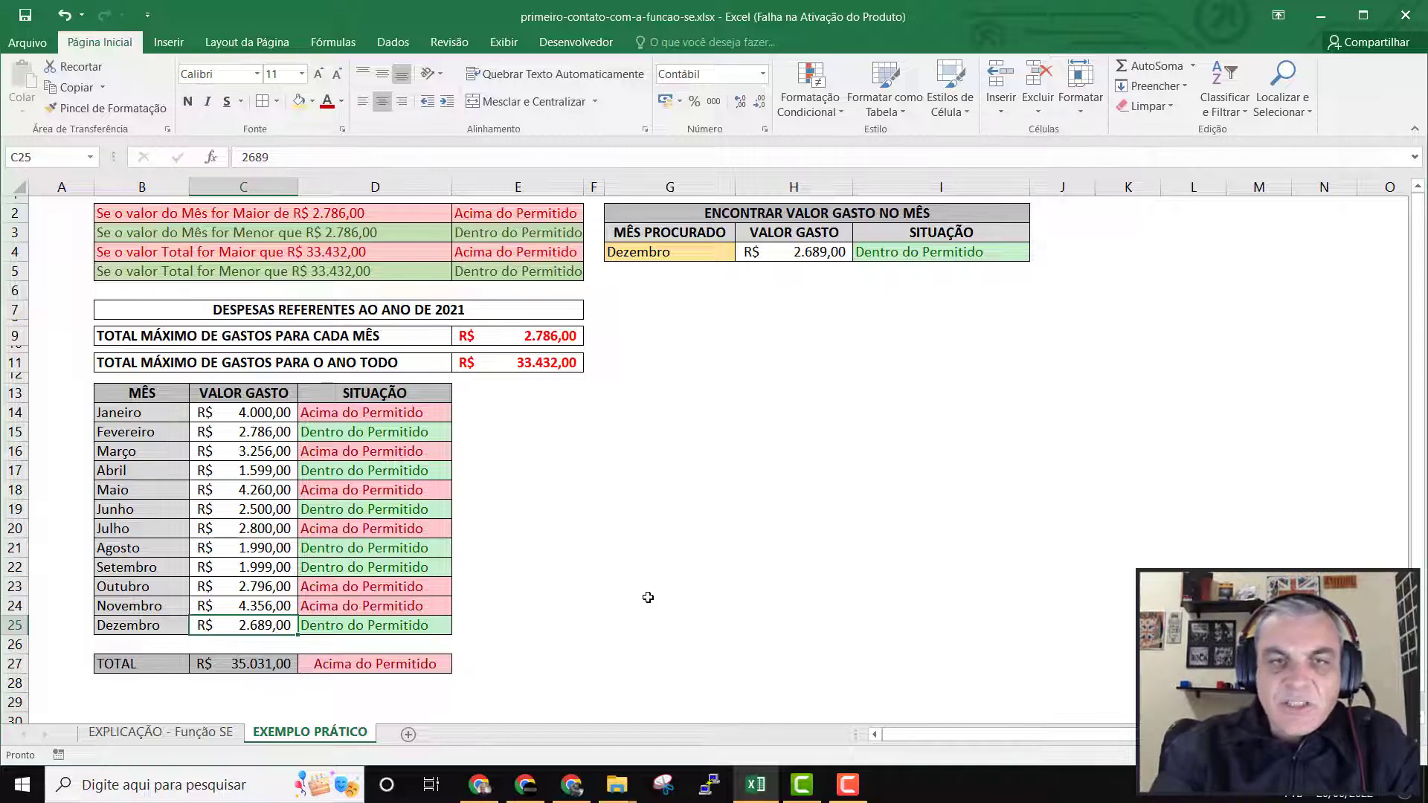
{"action": "type", "text": "2780"}
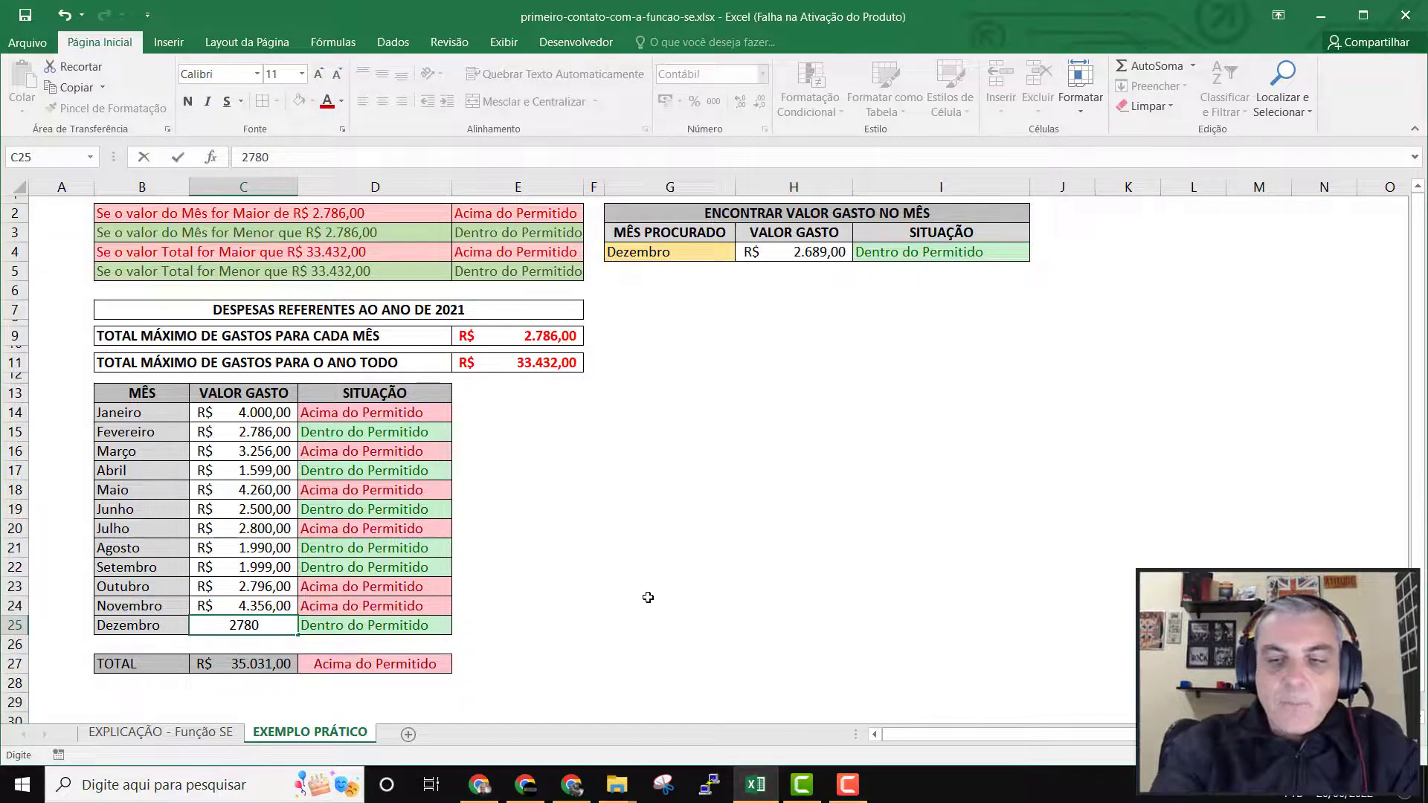
{"action": "key", "text": "BackSpace"}
{"action": "key", "text": "BackSpace"}
{"action": "key", "text": "BackSpace"}
{"action": "key", "text": "BackSpace"}
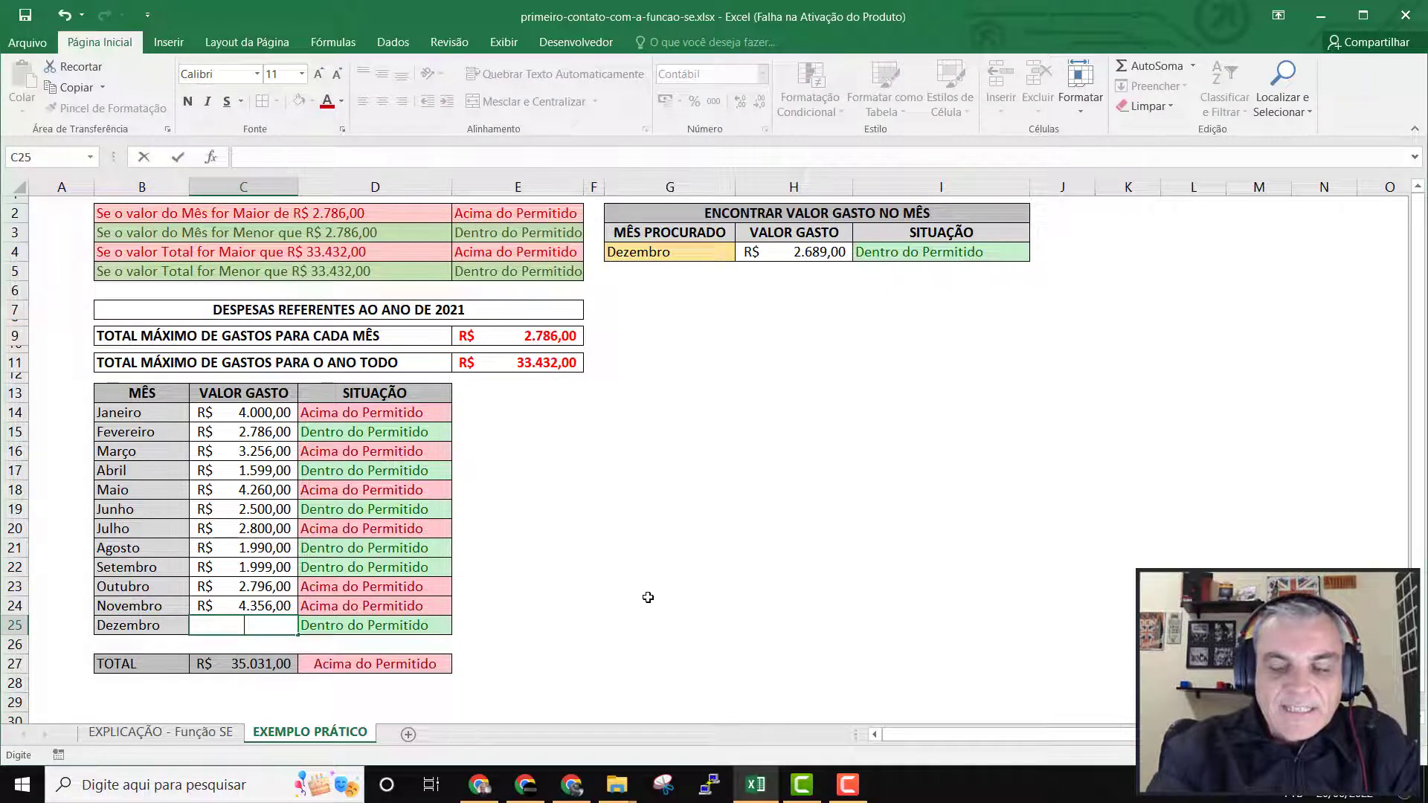
{"action": "type", "text": "3890"}
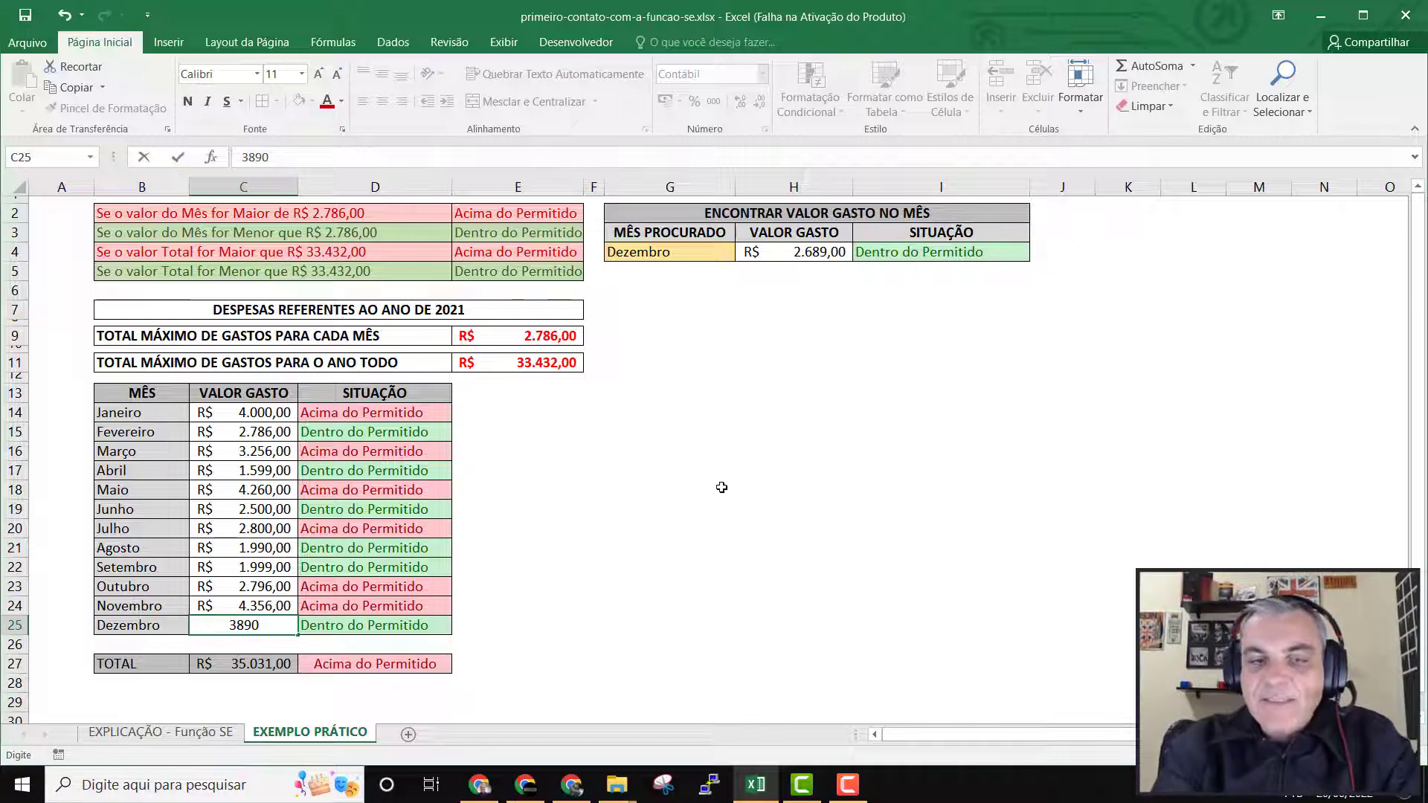
{"action": "key", "text": "Return"}
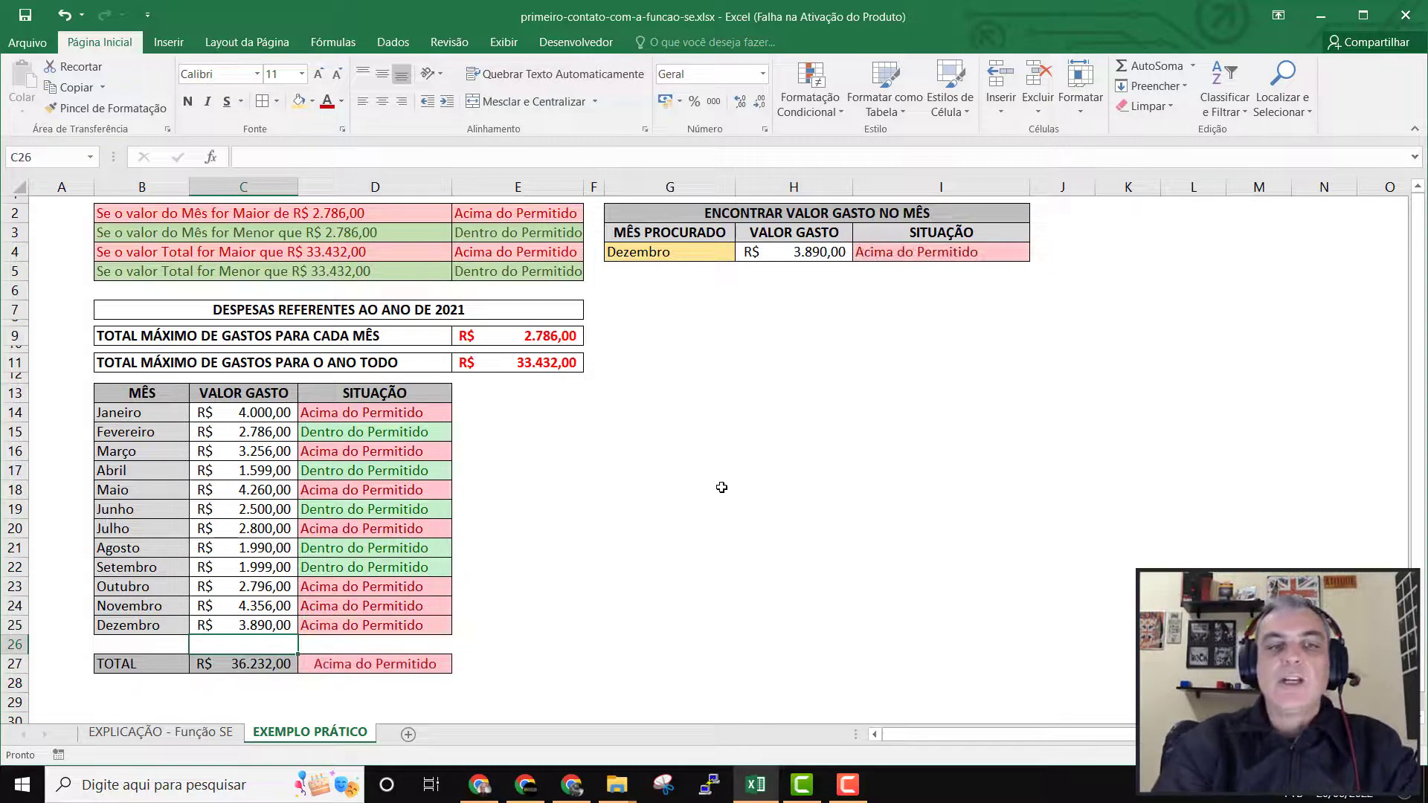